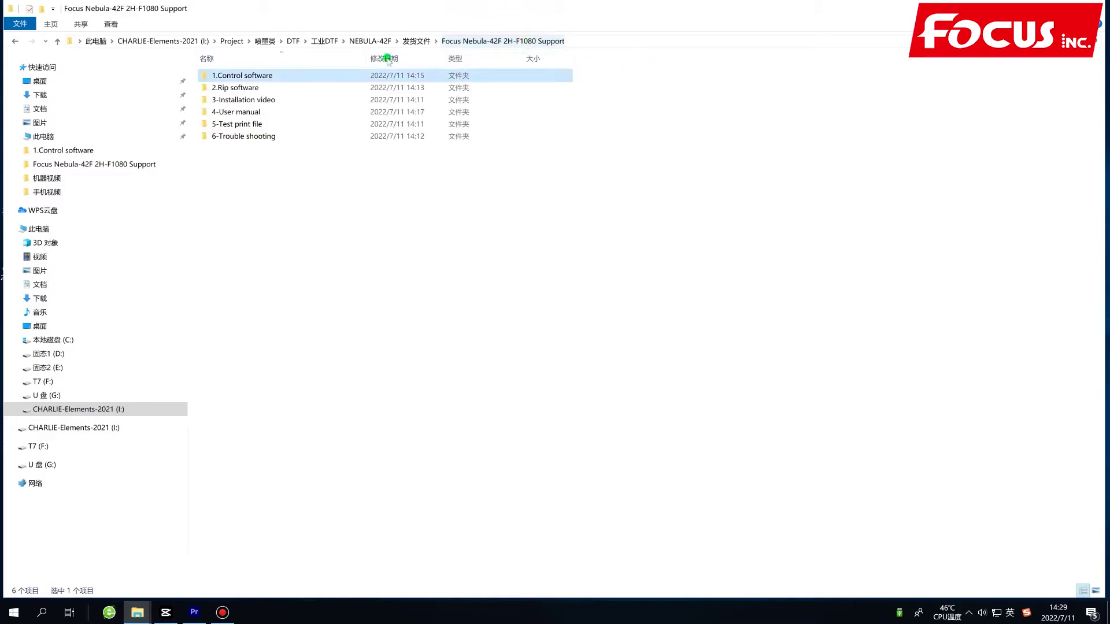
Step: Run the installer inside the FocusRIP_Focus-Hos-DTF-2xF1080_setup archive from the 2.Rip software folder, choosing English as the setup language
double_click(284, 89)
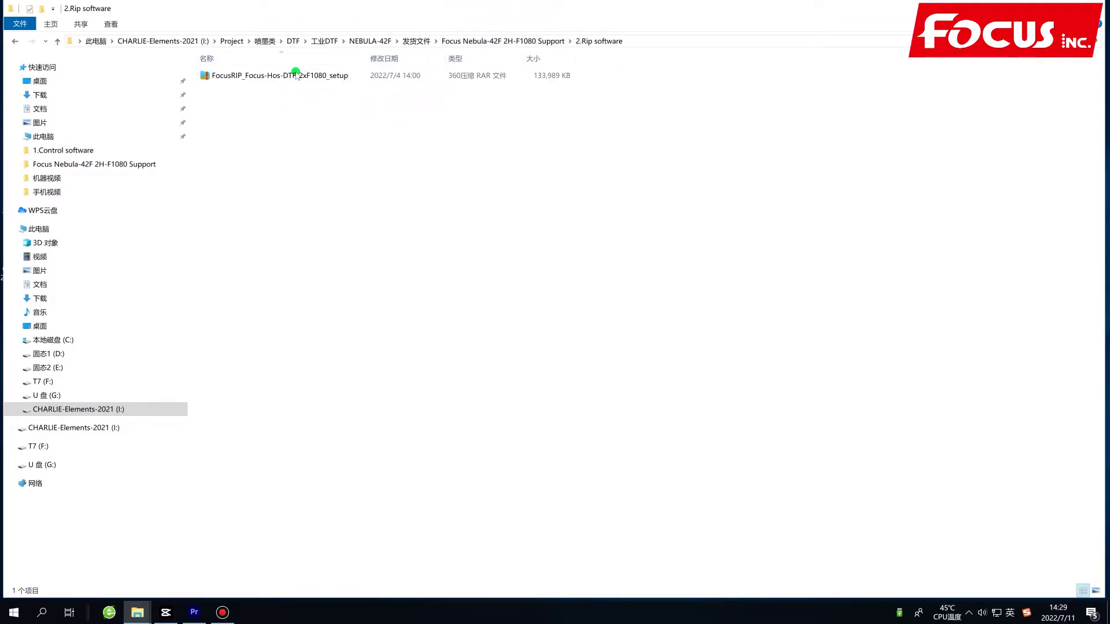
double_click(293, 75)
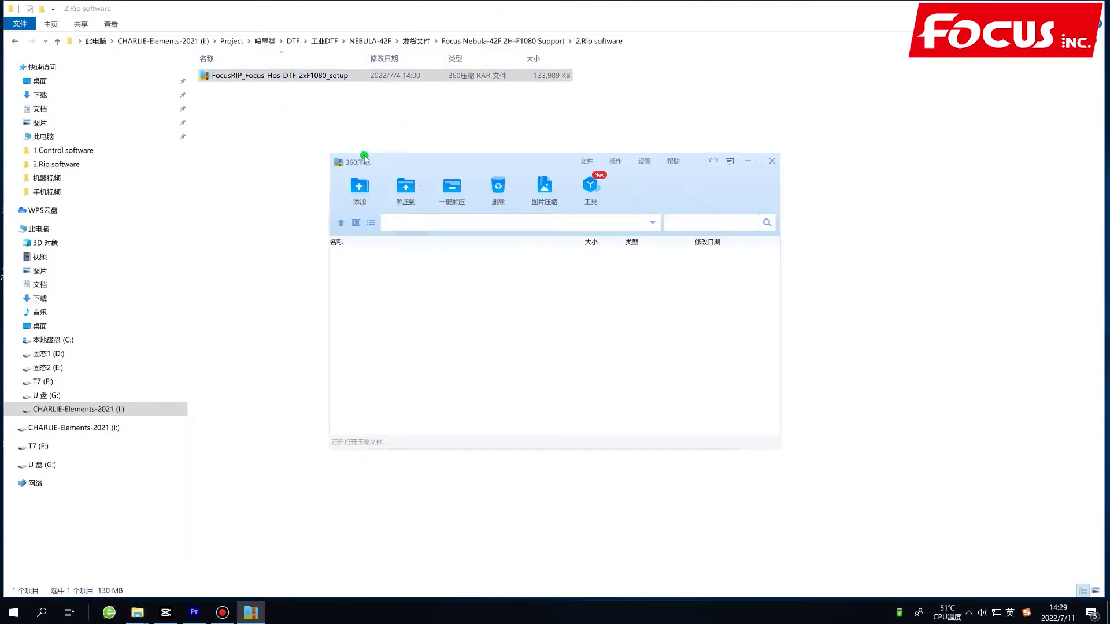
click(415, 267)
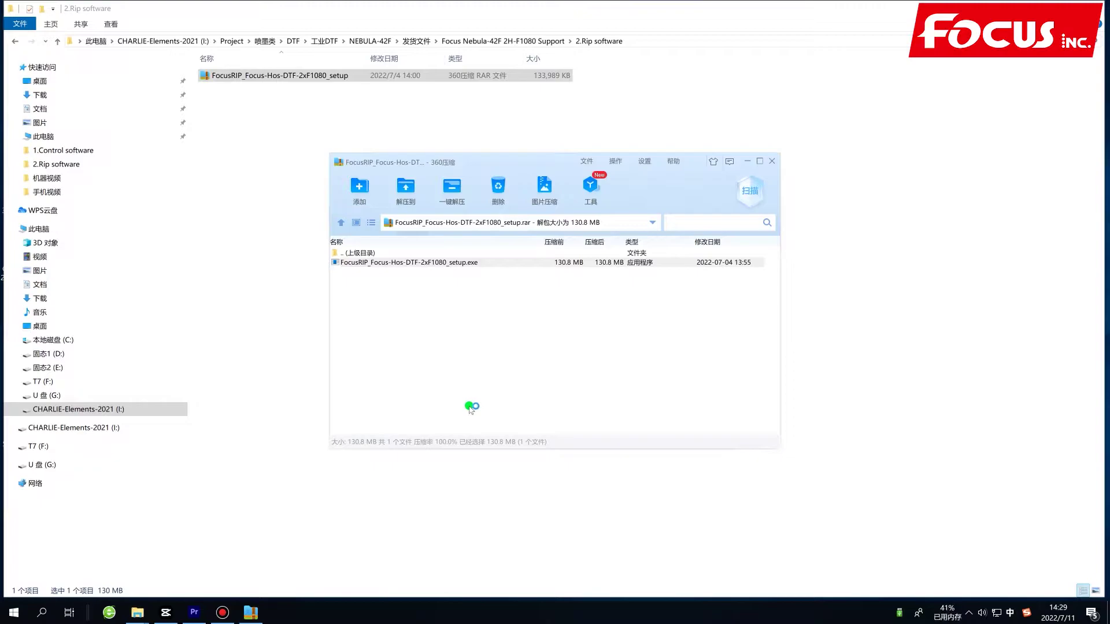
click(534, 308)
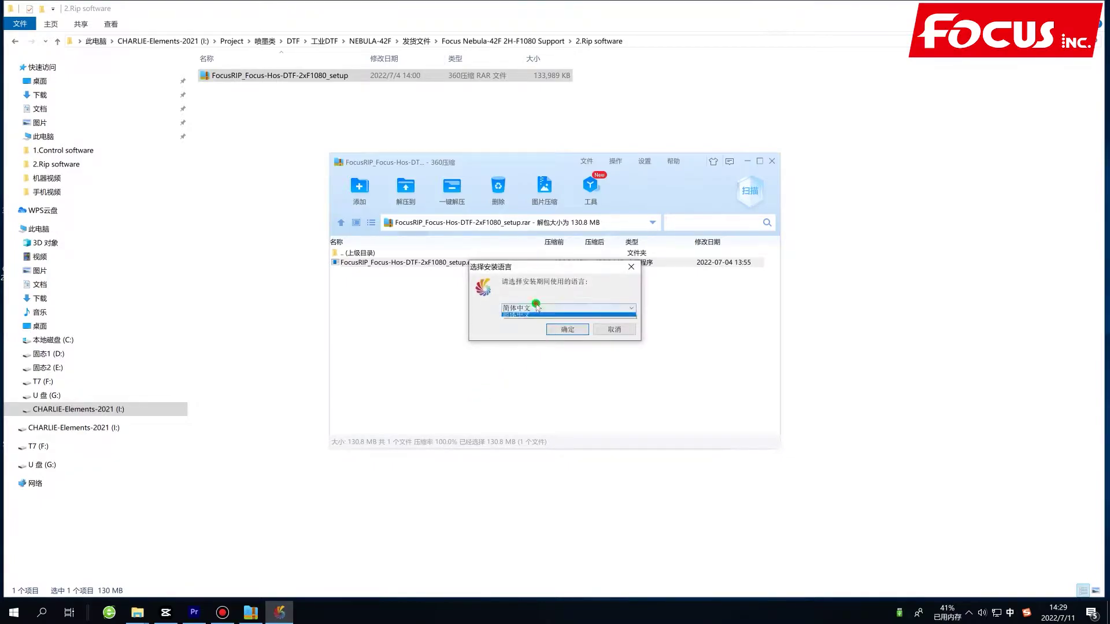
click(532, 318)
click(561, 330)
Step: Accept the FocusRip license agreement and proceed through the setup wizard with its default options to start the installation
click(612, 379)
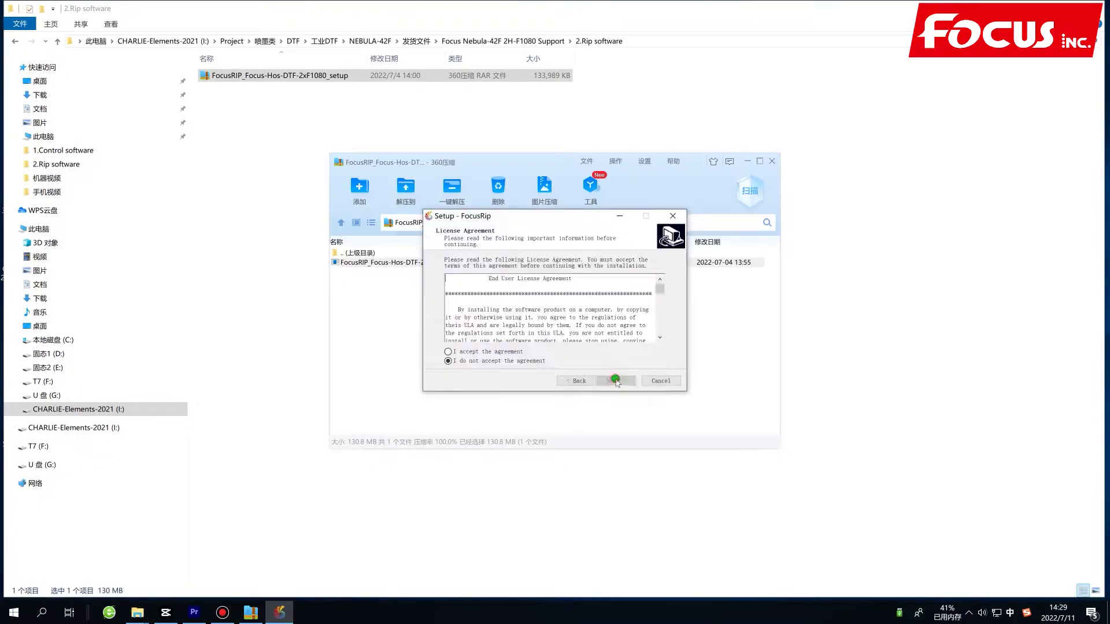
click(518, 353)
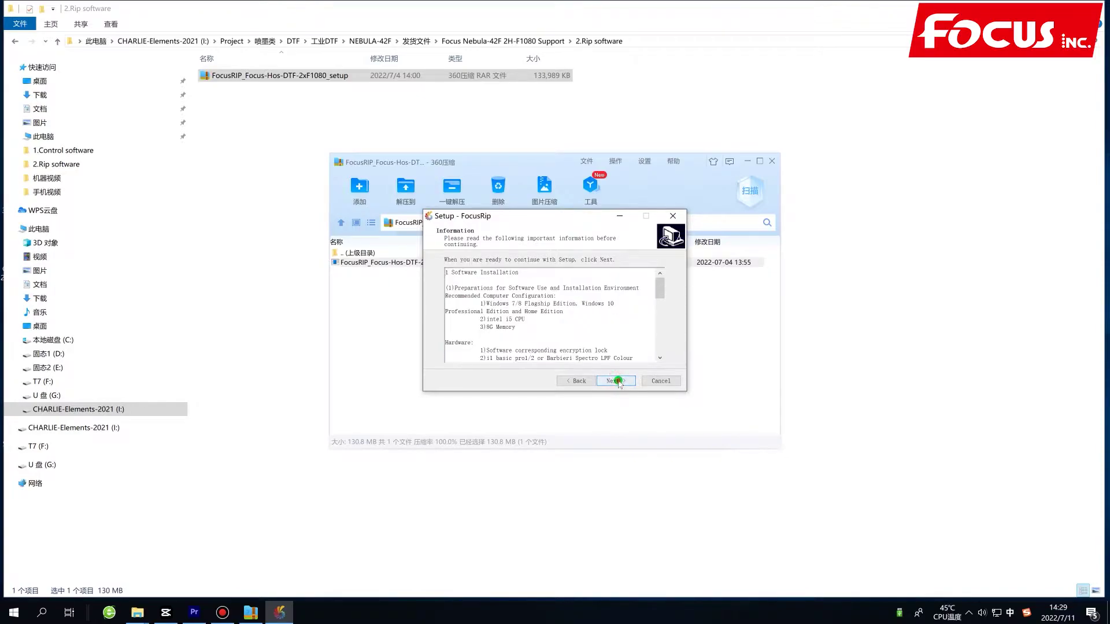
click(616, 381)
click(616, 380)
click(616, 381)
click(616, 380)
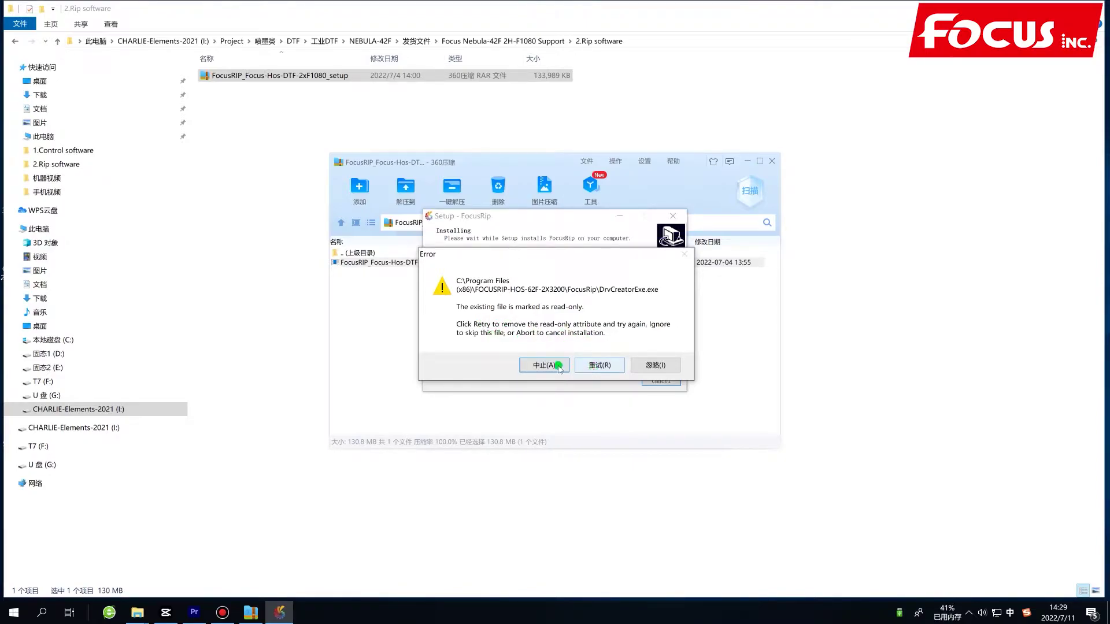
Step: Skip the existing read-only files, including DrvCreatorExe.exe and FocusRip.exe, so the installation continues
click(662, 370)
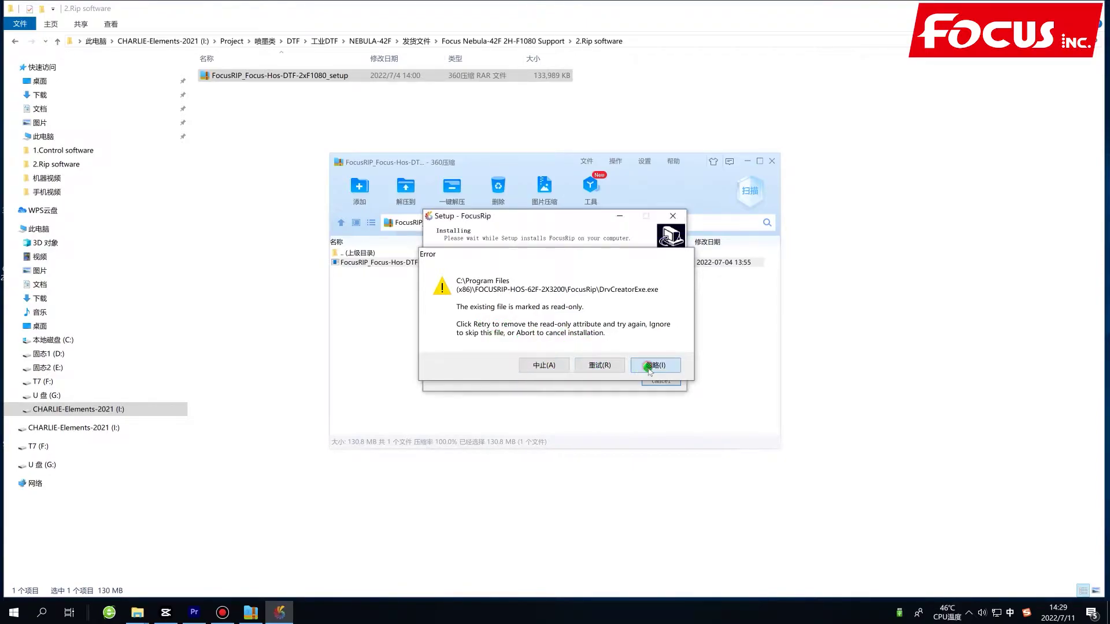
click(655, 366)
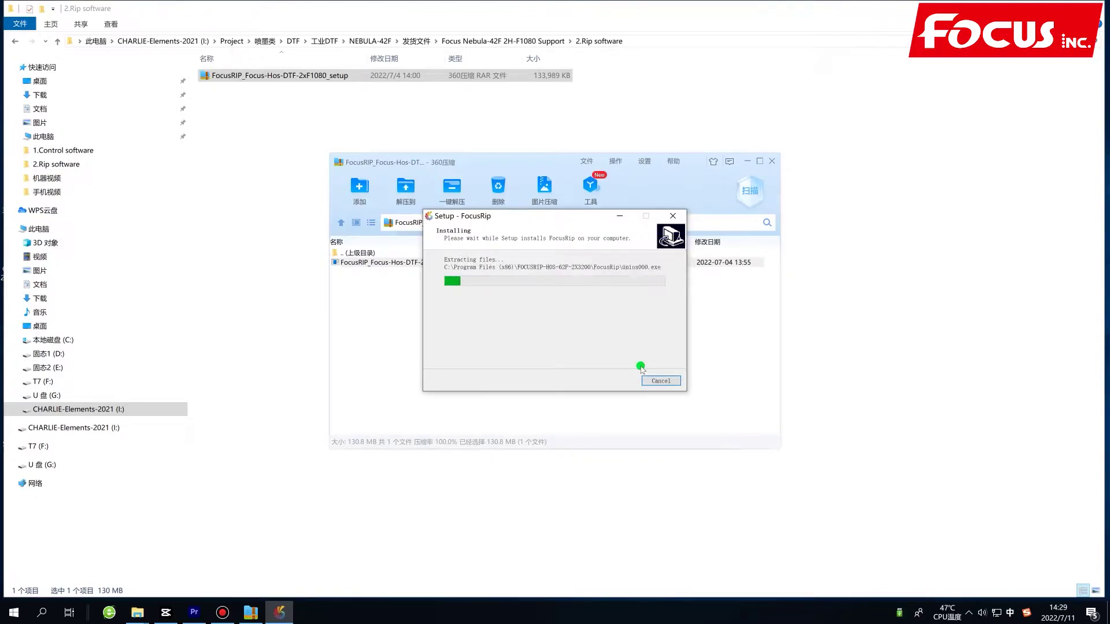
click(654, 366)
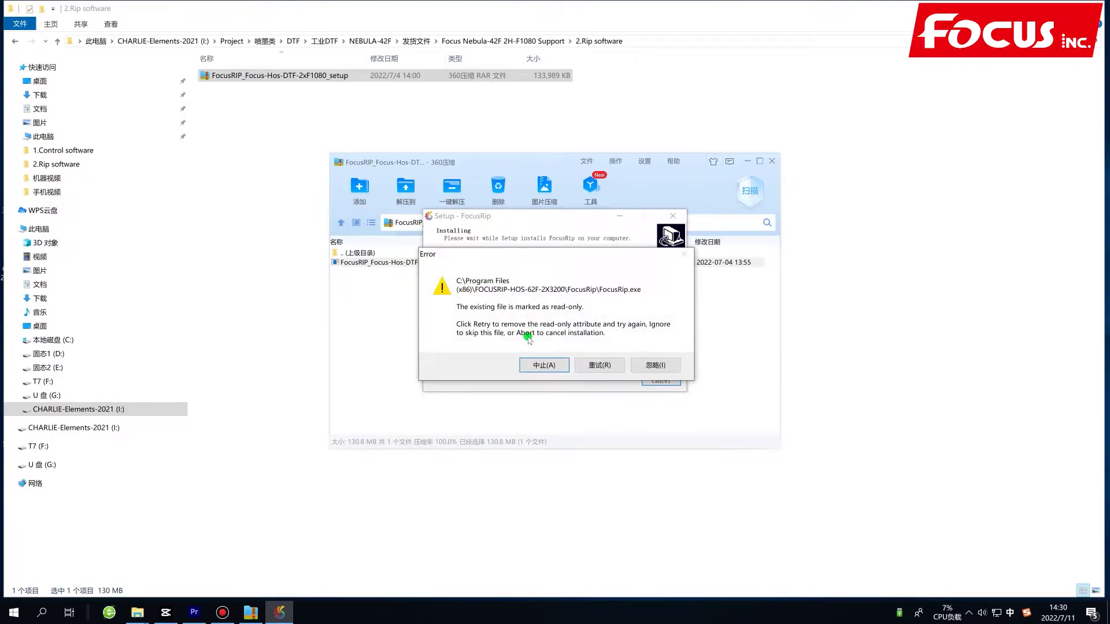
click(661, 363)
click(662, 363)
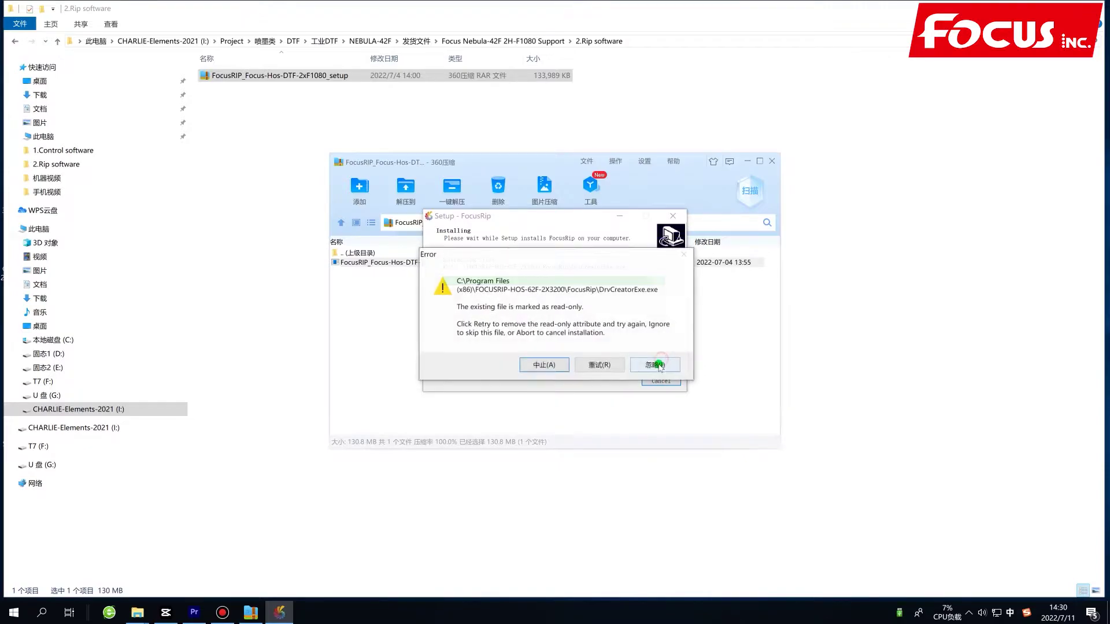
click(662, 363)
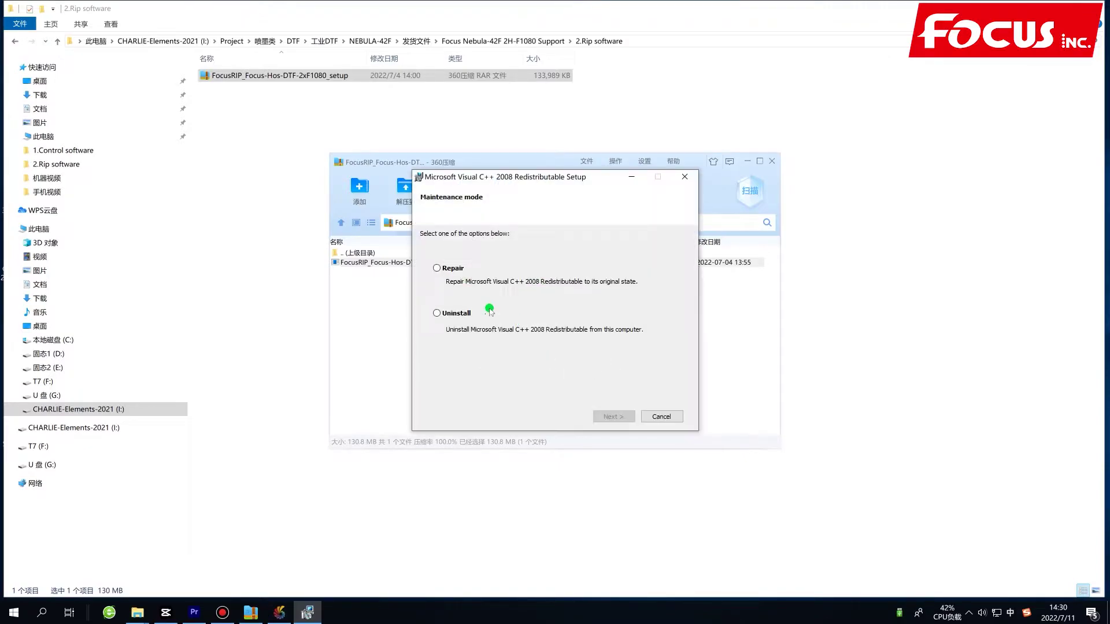
Step: Repair the Microsoft Visual C++ 2008 and 2010 x86 Redistributable packages and finish both maintenance wizards
click(440, 267)
click(619, 416)
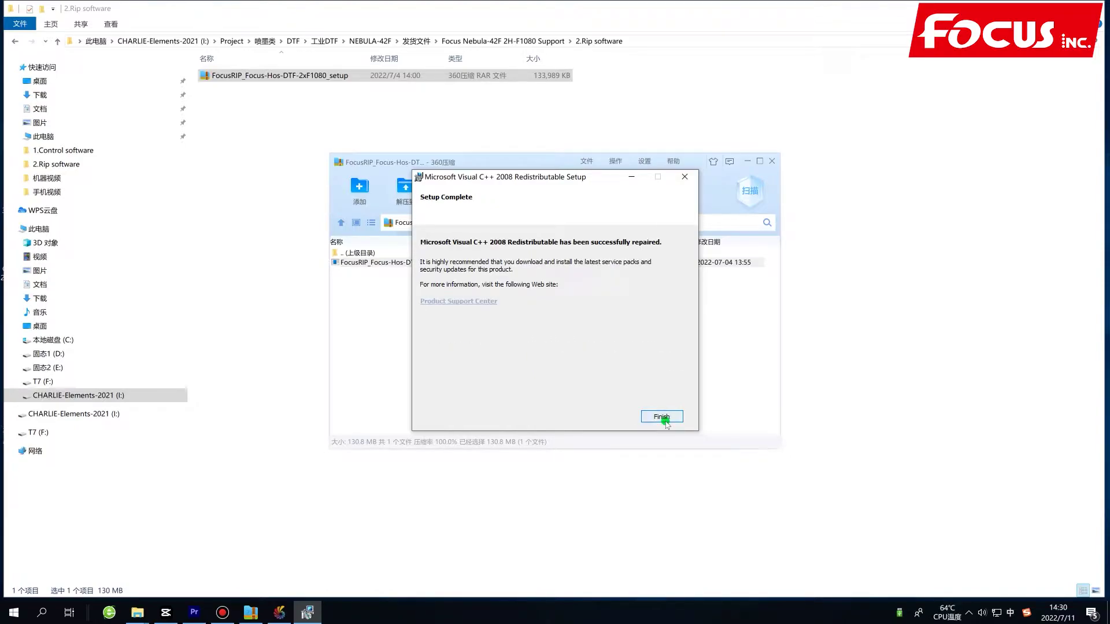
click(663, 417)
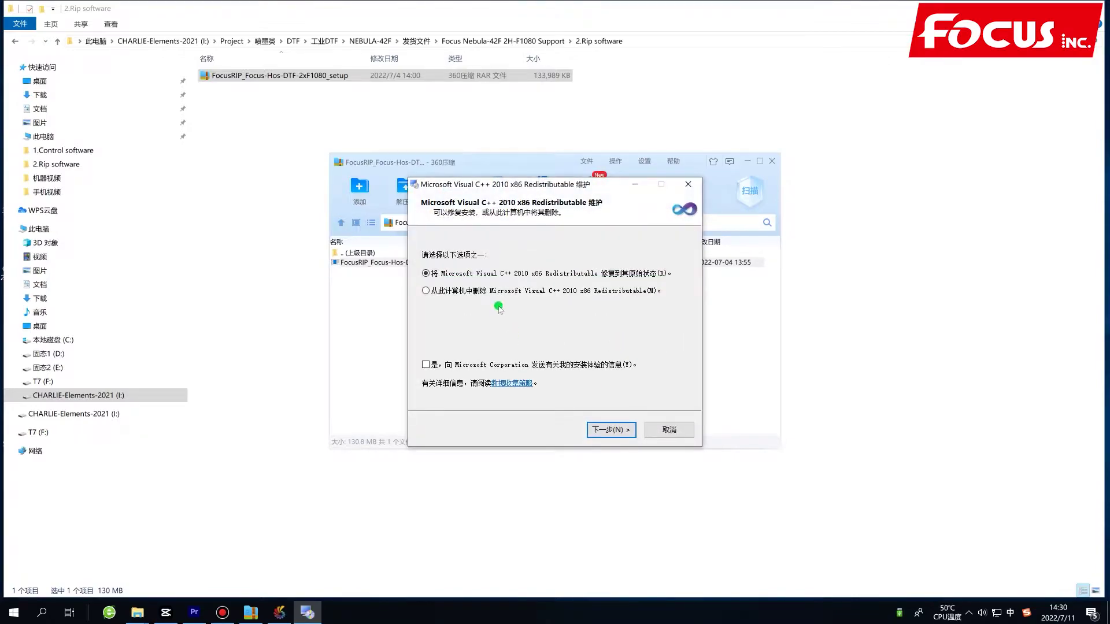
click(612, 429)
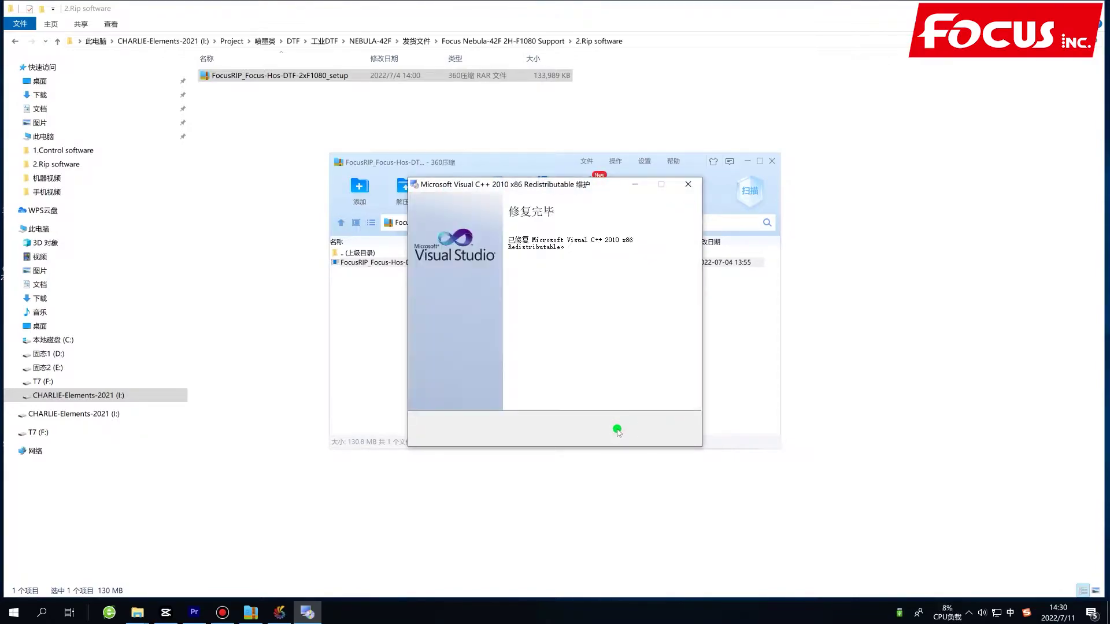
click(665, 430)
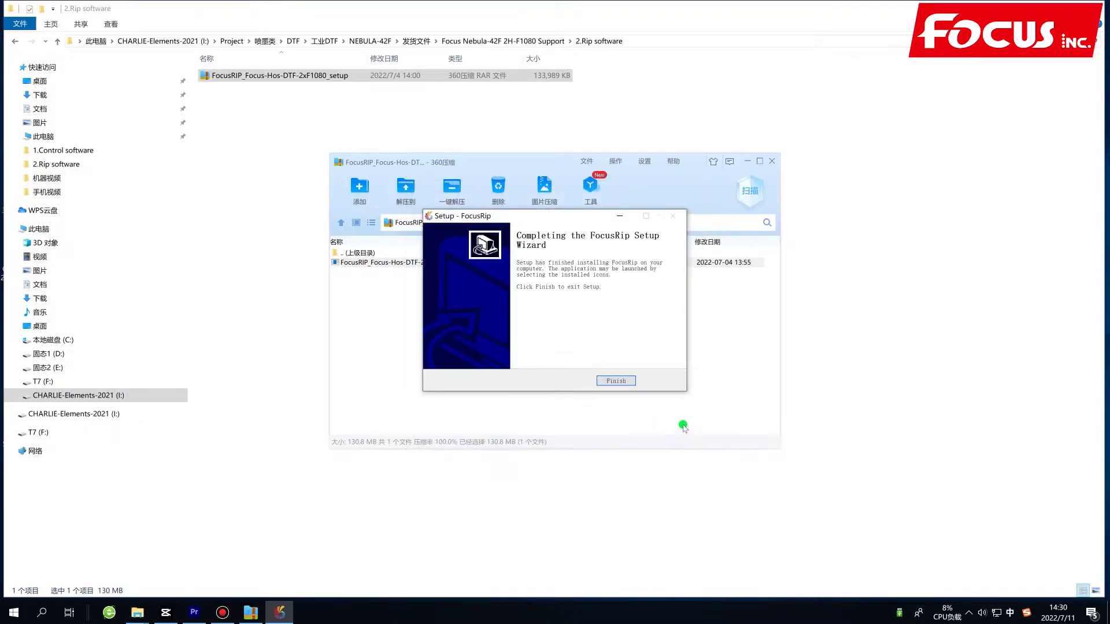
Step: Finish the FocusRip setup wizard and close the 360压缩 archive window
click(615, 380)
click(641, 369)
click(772, 162)
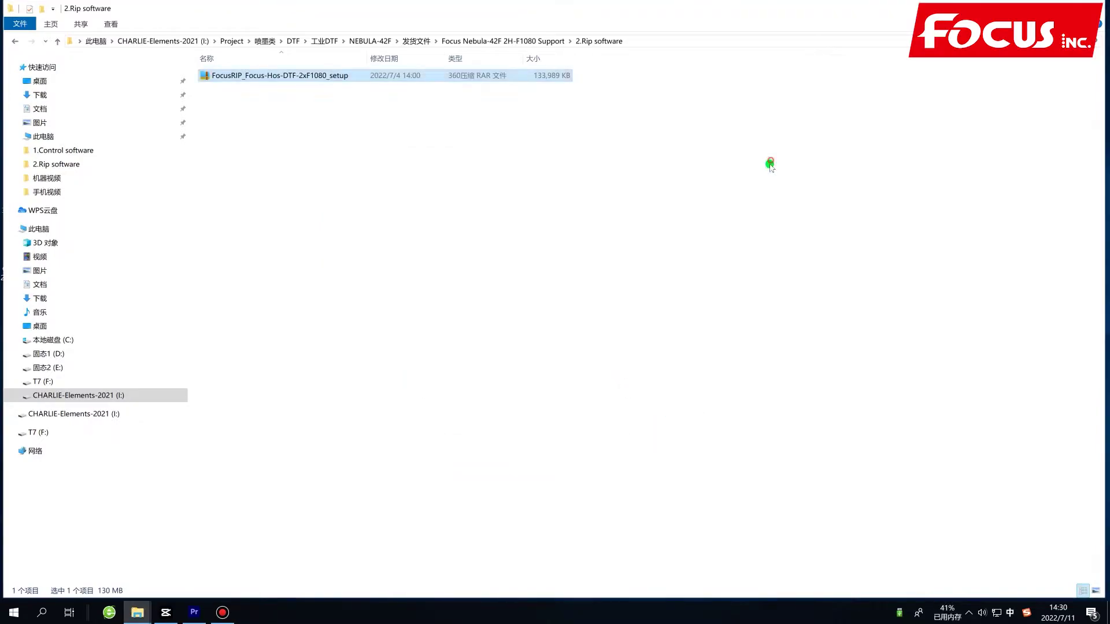
key(super+d)
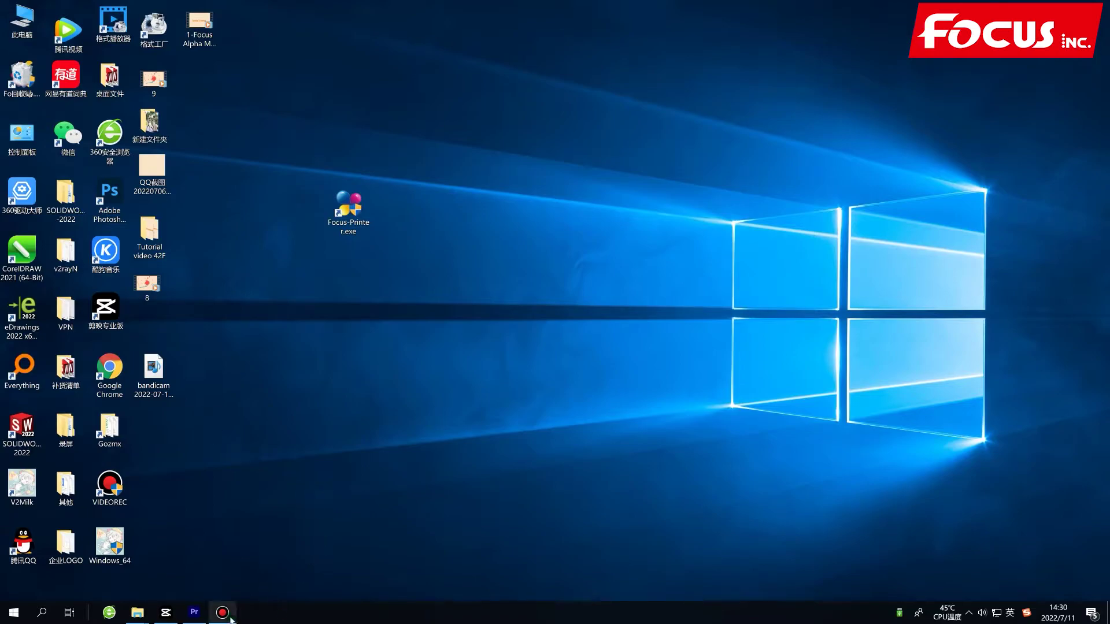
mouse_move(186, 619)
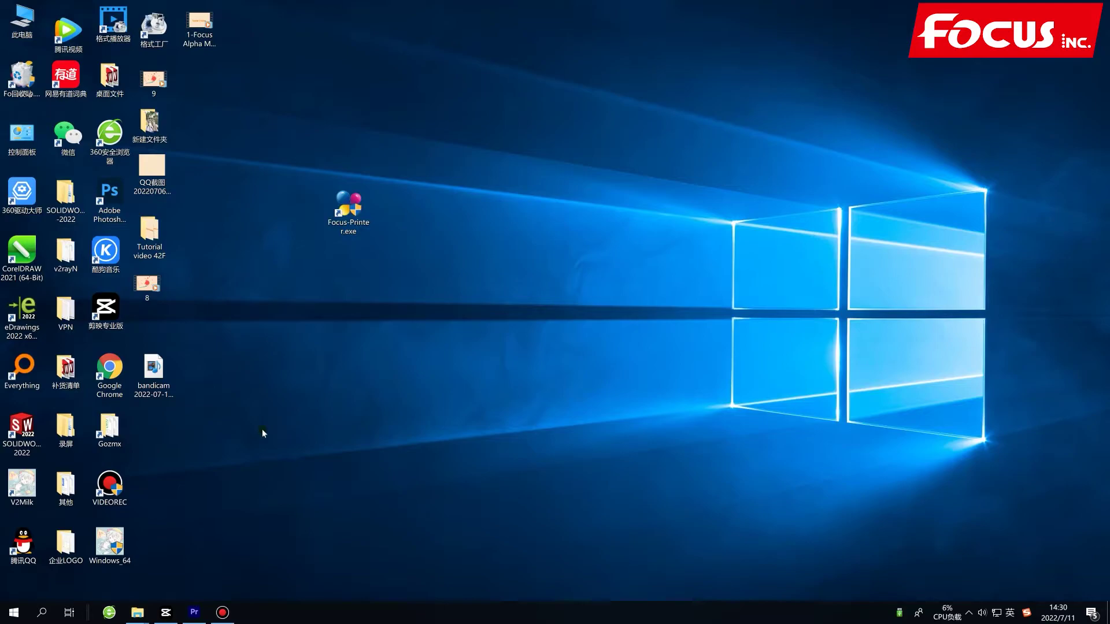
click(223, 616)
click(223, 617)
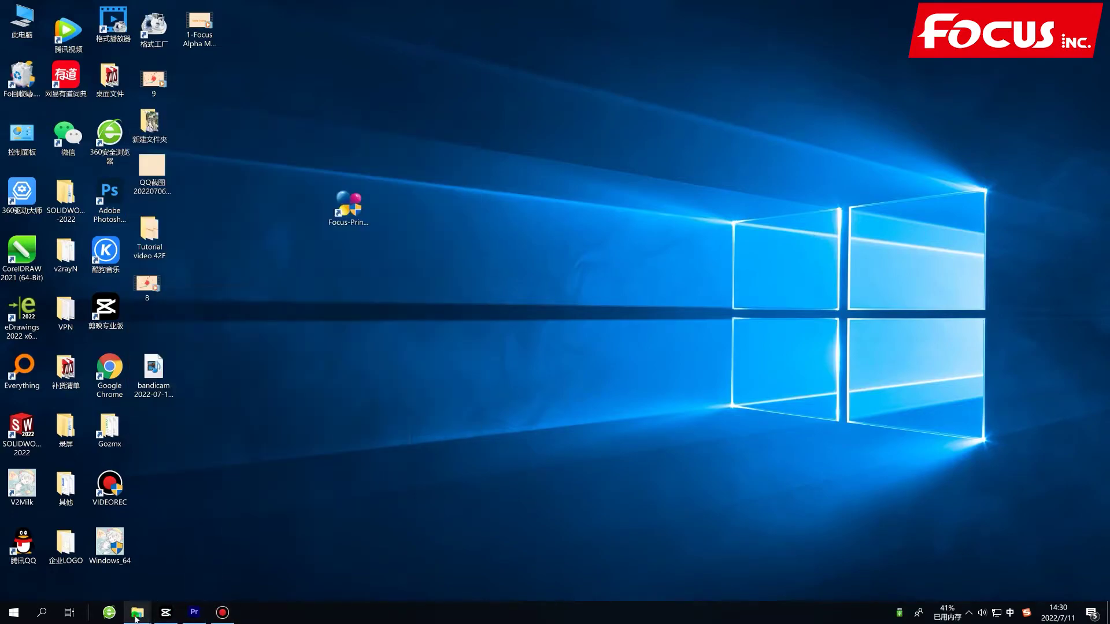
mouse_move(137, 614)
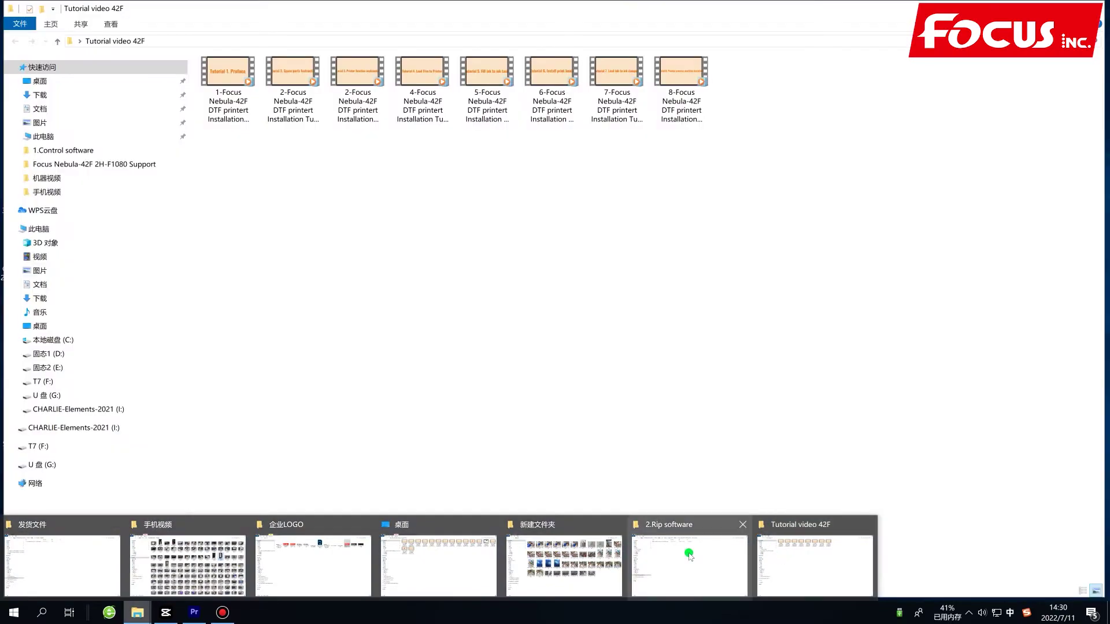
click(689, 556)
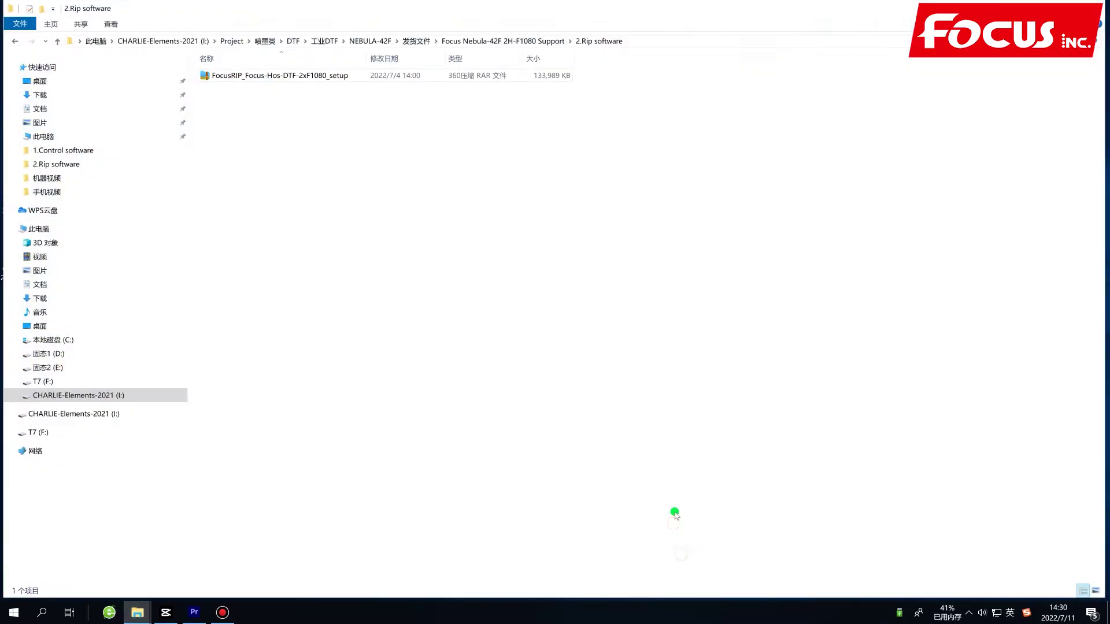
click(316, 77)
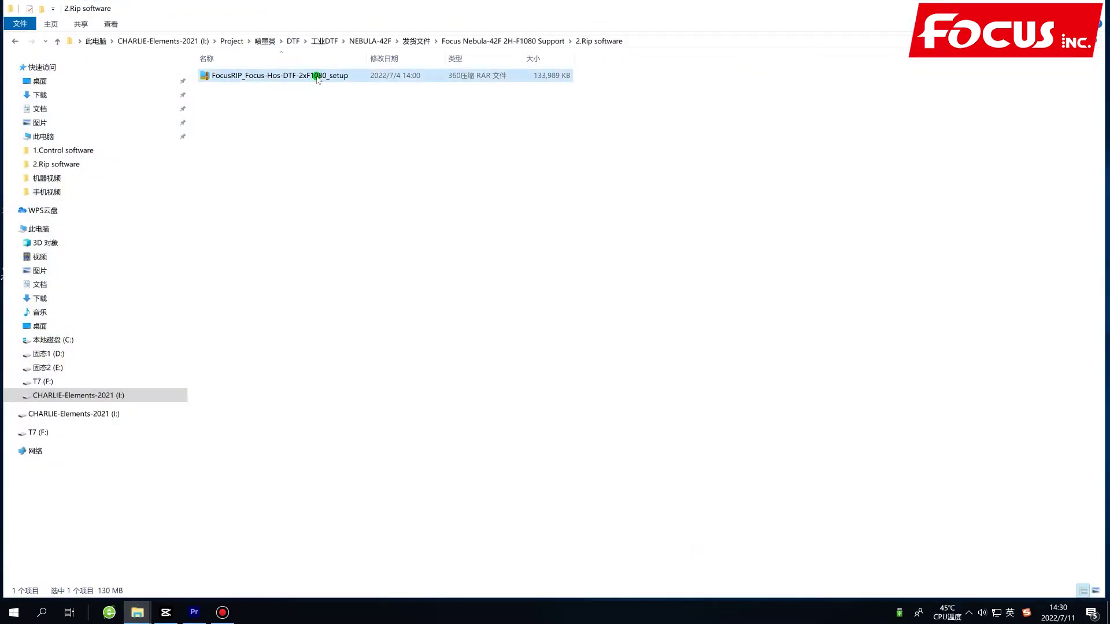
Step: Sort the desktop icons and move the FocusRip.exe and Focus-Printer.exe shortcuts to an empty area of the desktop
key(super+d)
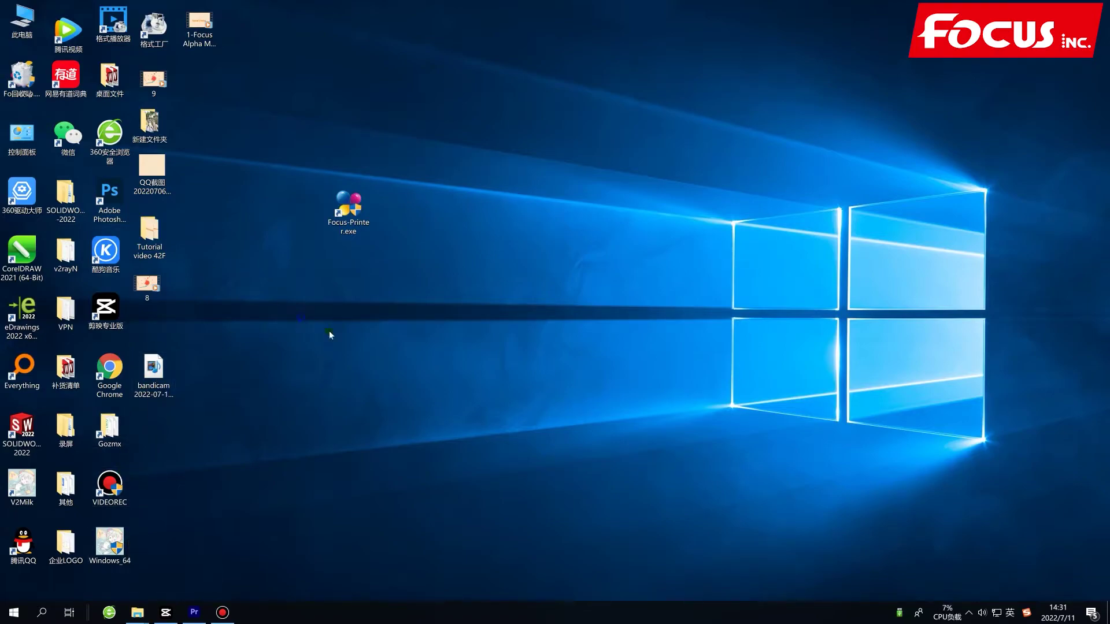
right_click(300, 317)
mouse_move(364, 339)
click(474, 339)
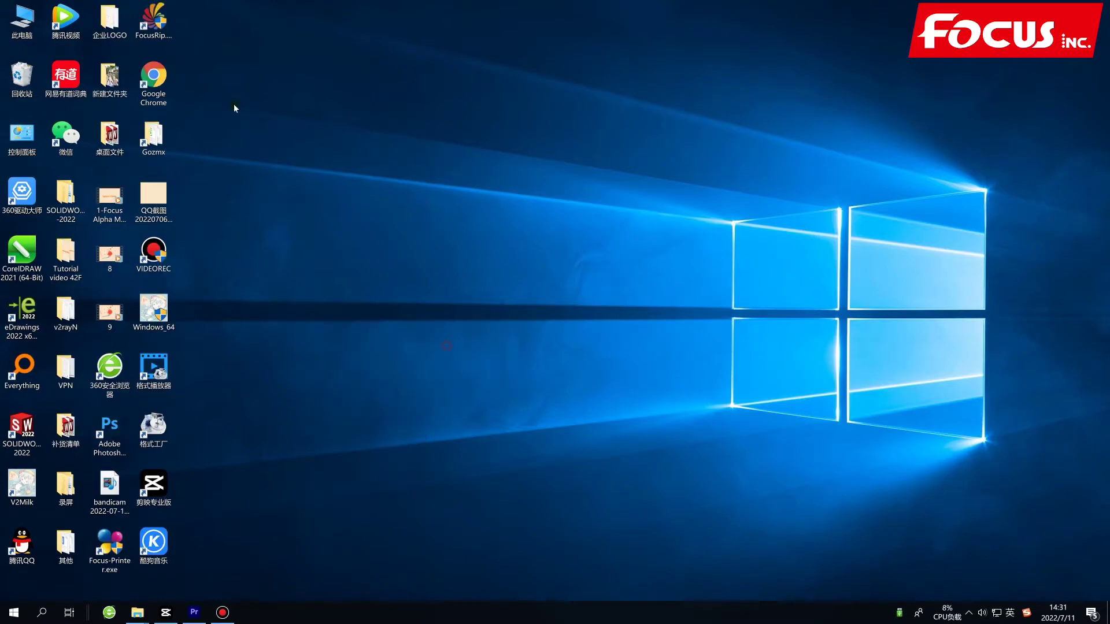
drag(153, 20, 416, 193)
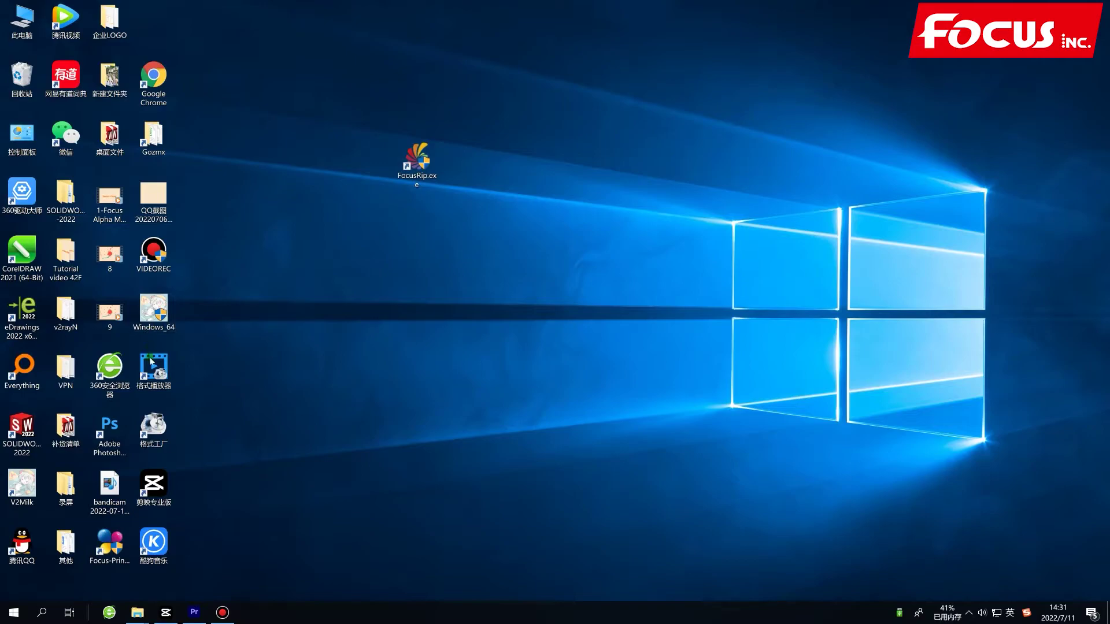
drag(110, 543, 310, 165)
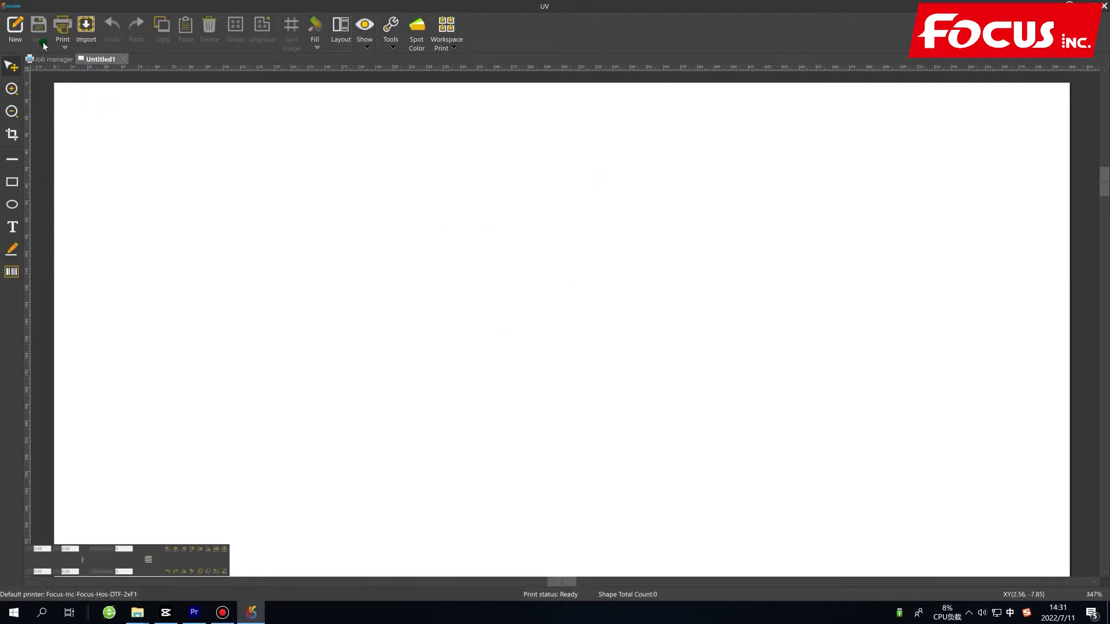
Step: Check the default printer in FocusRip's printer settings, selecting Focus-Hos-DTF-2xi3200 and Focus-Hos-DTF-2xF1080 in turn, and close the dialog
click(11, 8)
click(46, 179)
click(502, 264)
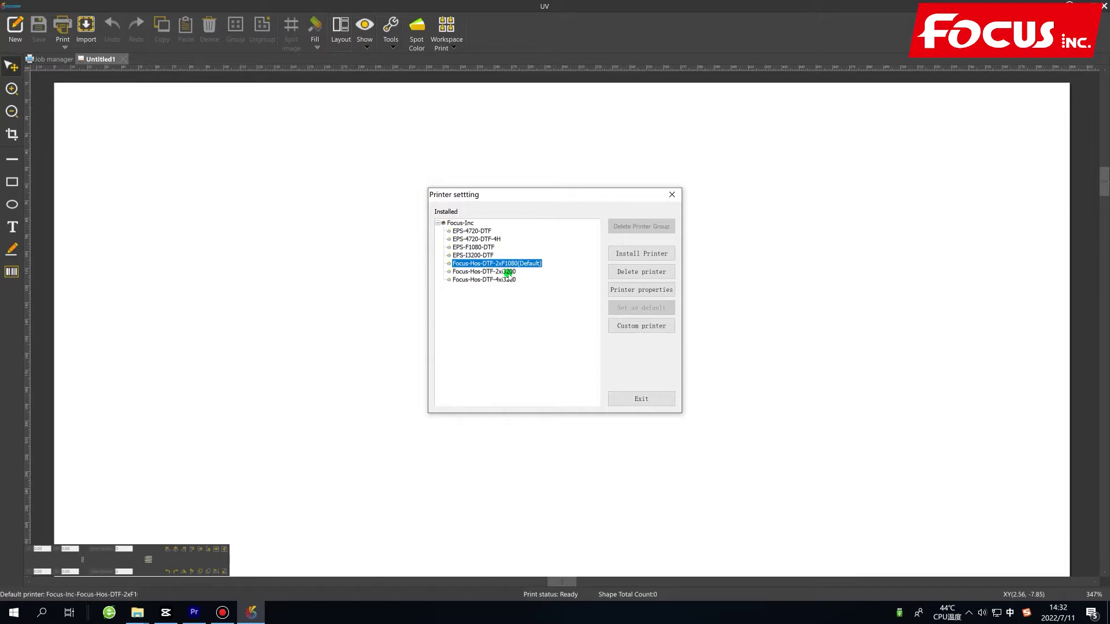
click(507, 272)
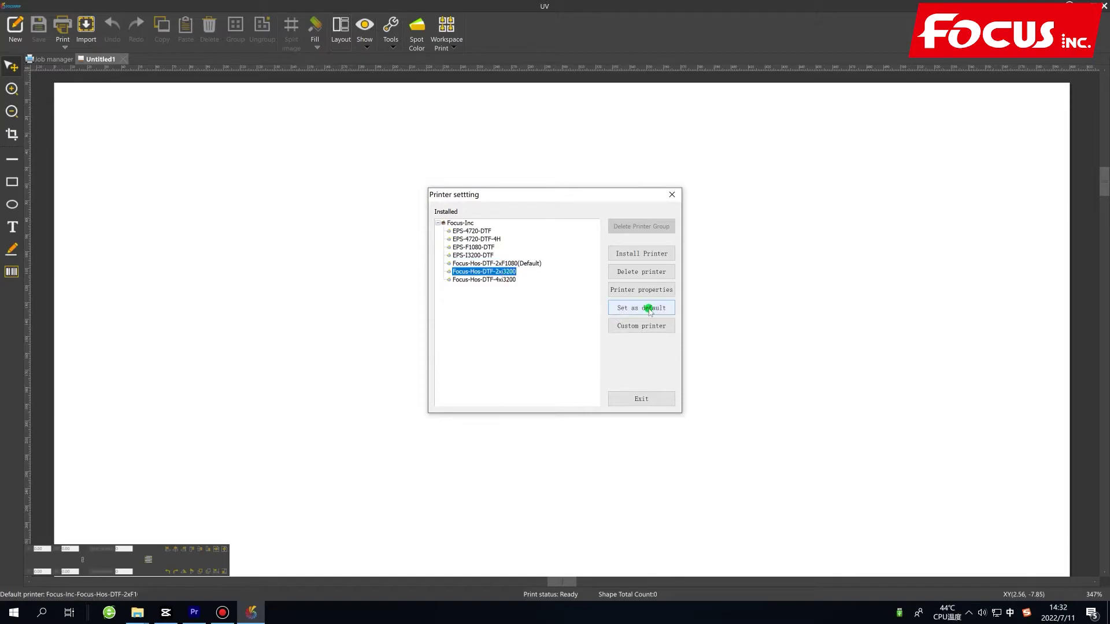
click(509, 263)
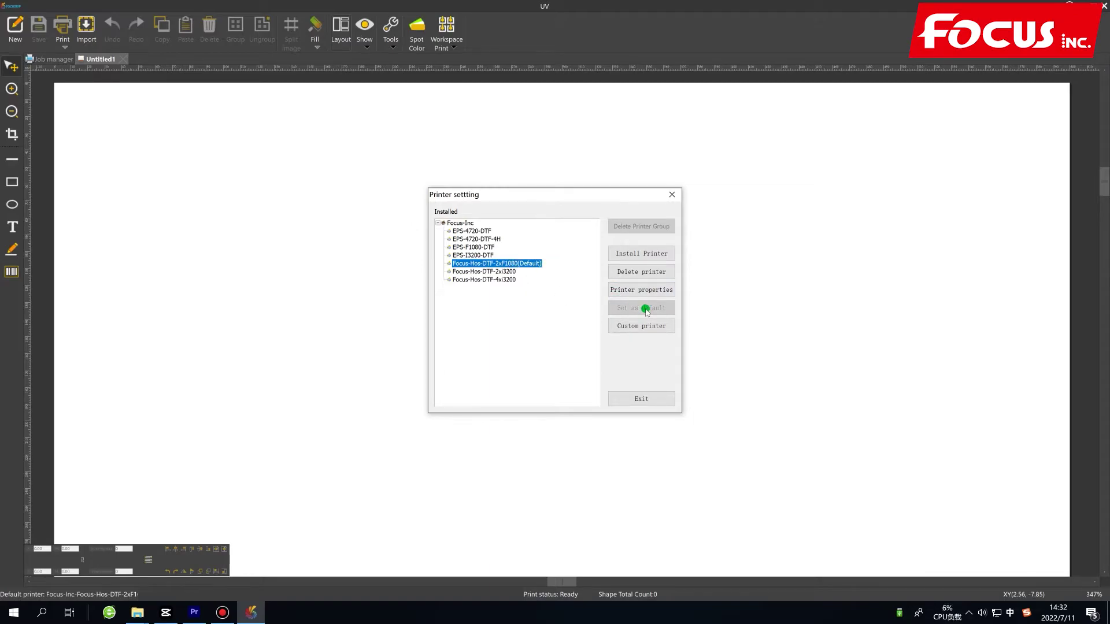
click(672, 195)
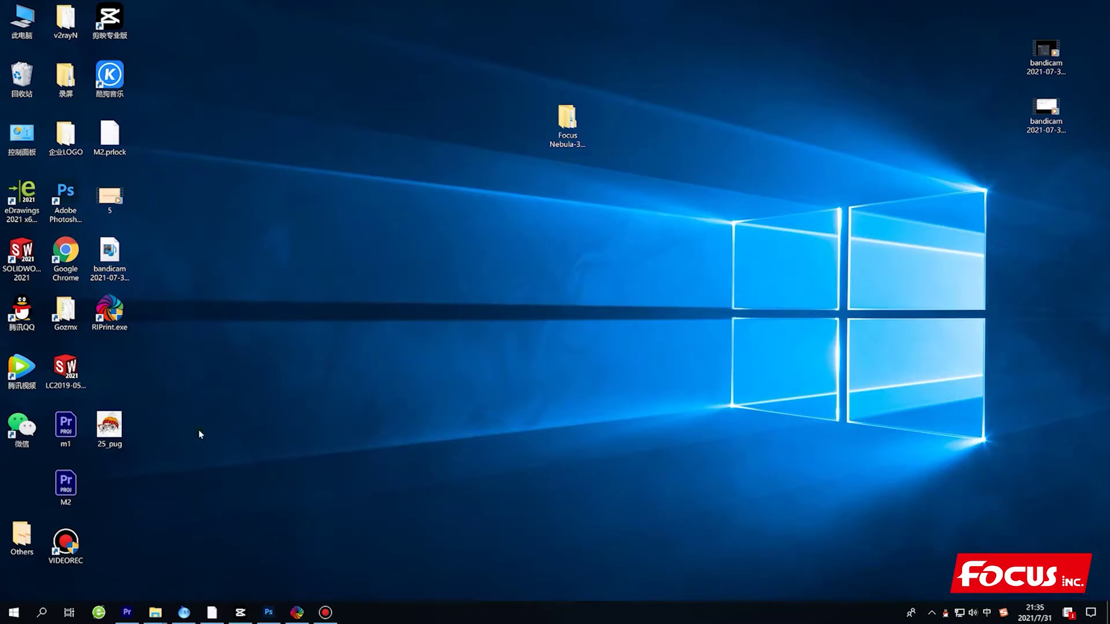
Step: Preview the 25_pug image from the desktop in the photo viewer and close it
double_click(117, 422)
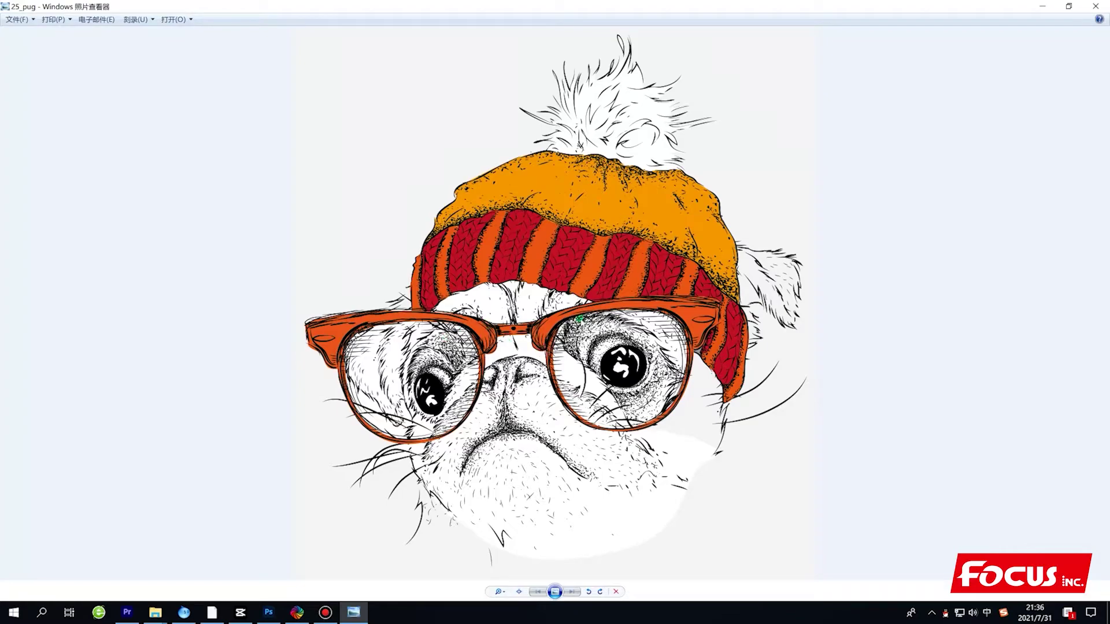
scroll(567, 376, up, 2)
scroll(568, 376, down, 3)
click(1095, 6)
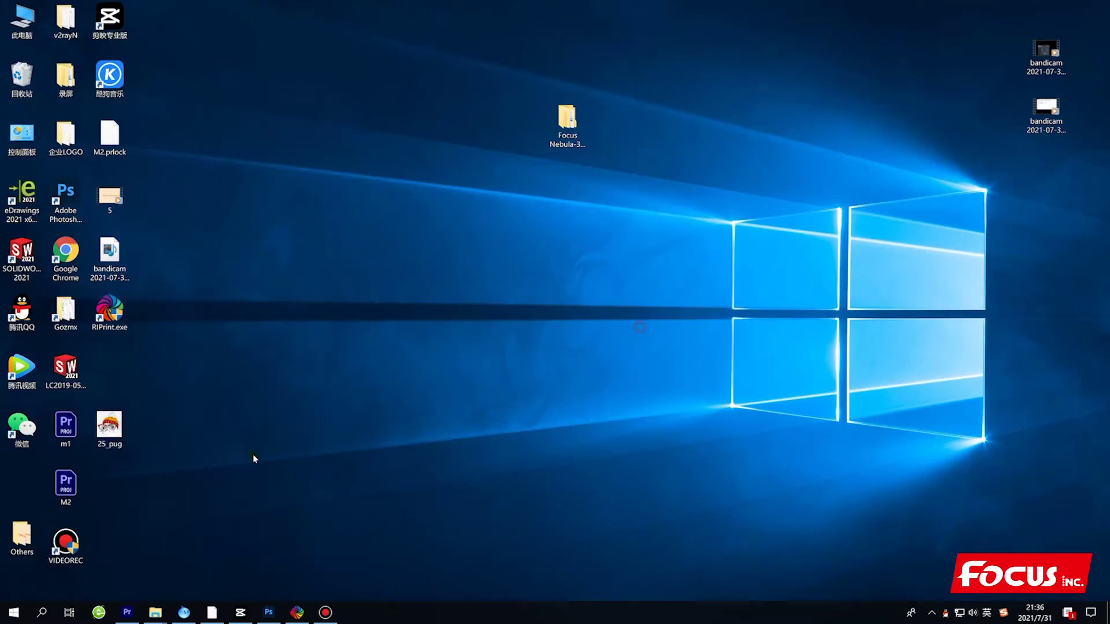
Step: Switch to Photoshop, restore its window from full screen and move it aside to expose the desktop icons
click(269, 614)
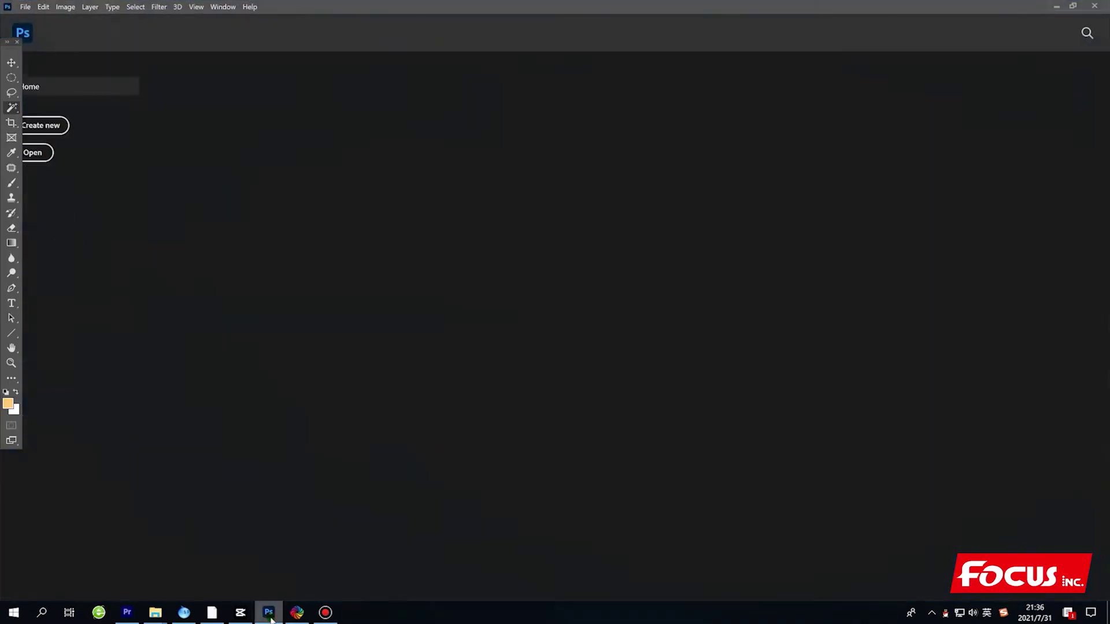
click(1072, 6)
drag(265, 47, 597, 59)
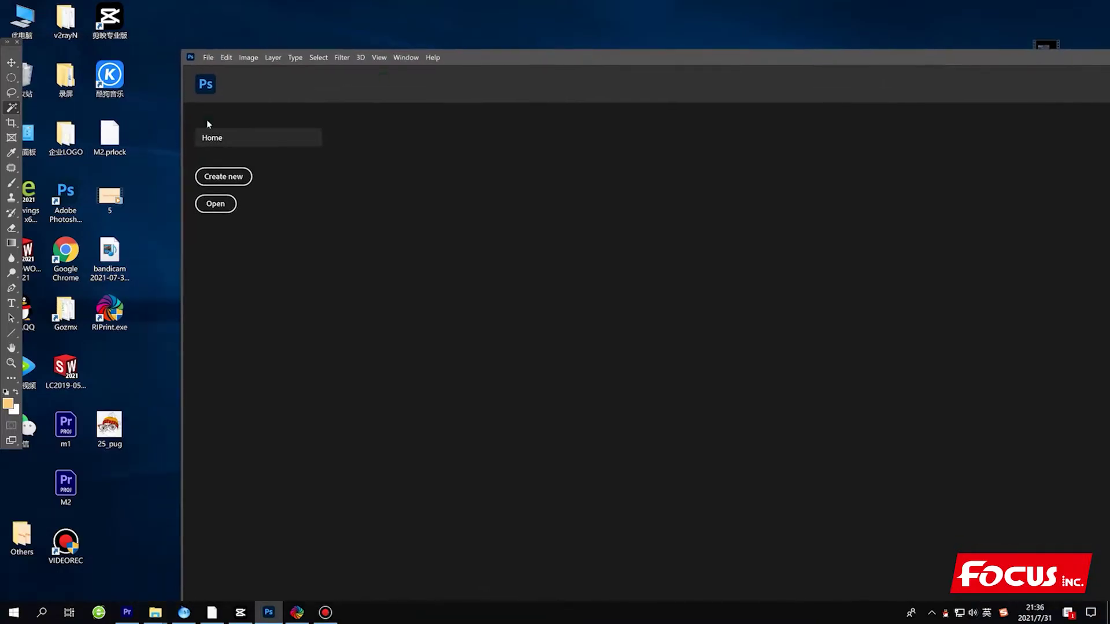
Step: Open the 25_pug image from the desktop in Photoshop, maximize the window and unlock the Background layer
drag(108, 427, 774, 197)
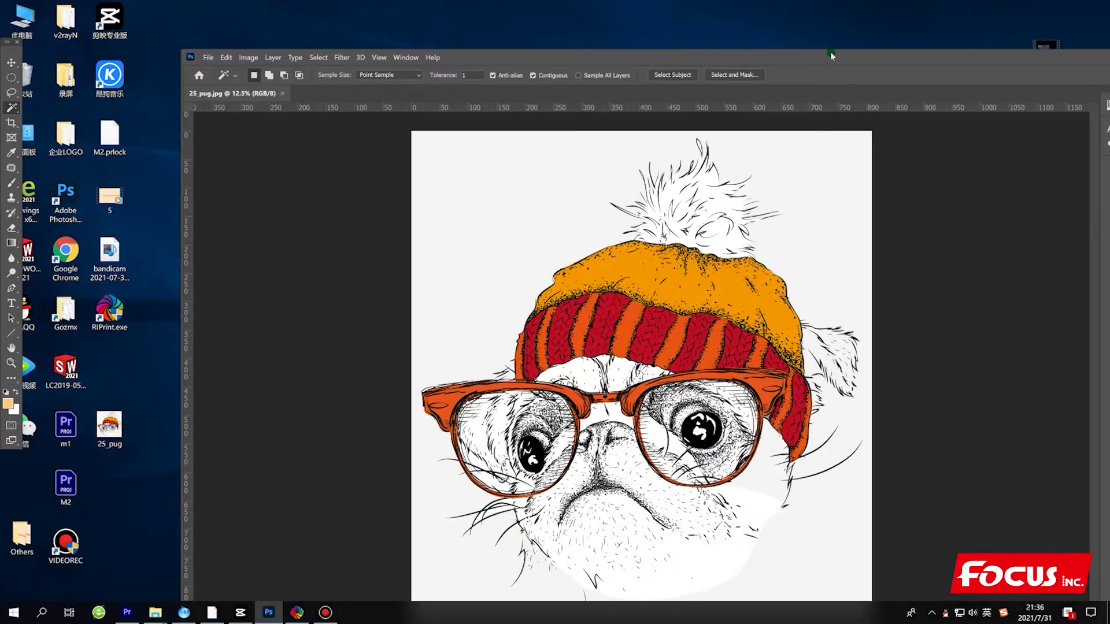
double_click(830, 51)
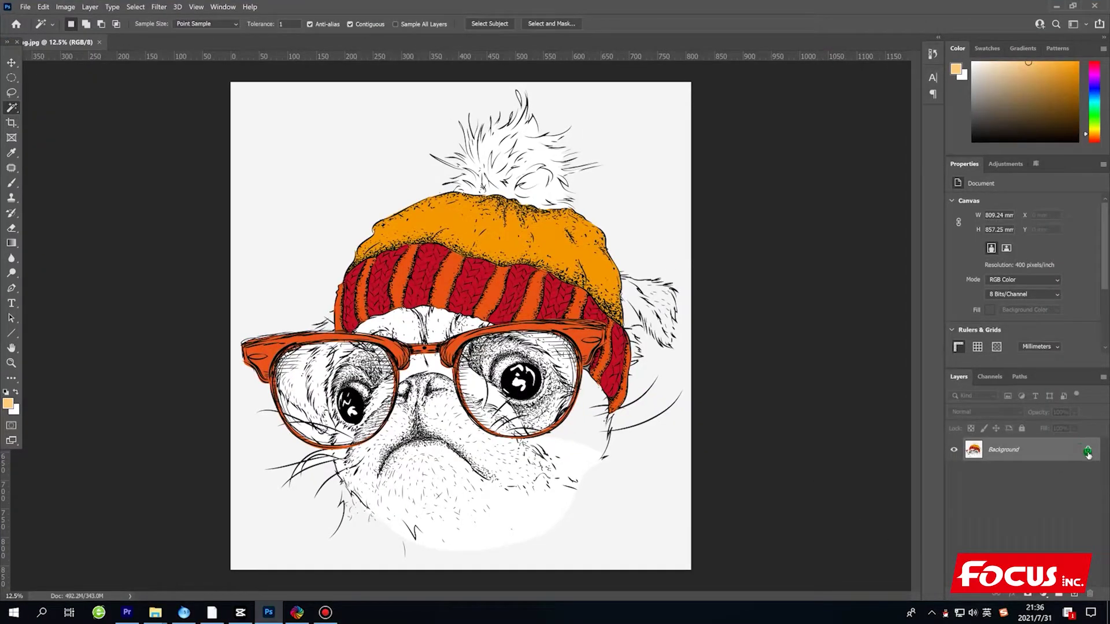
click(1089, 452)
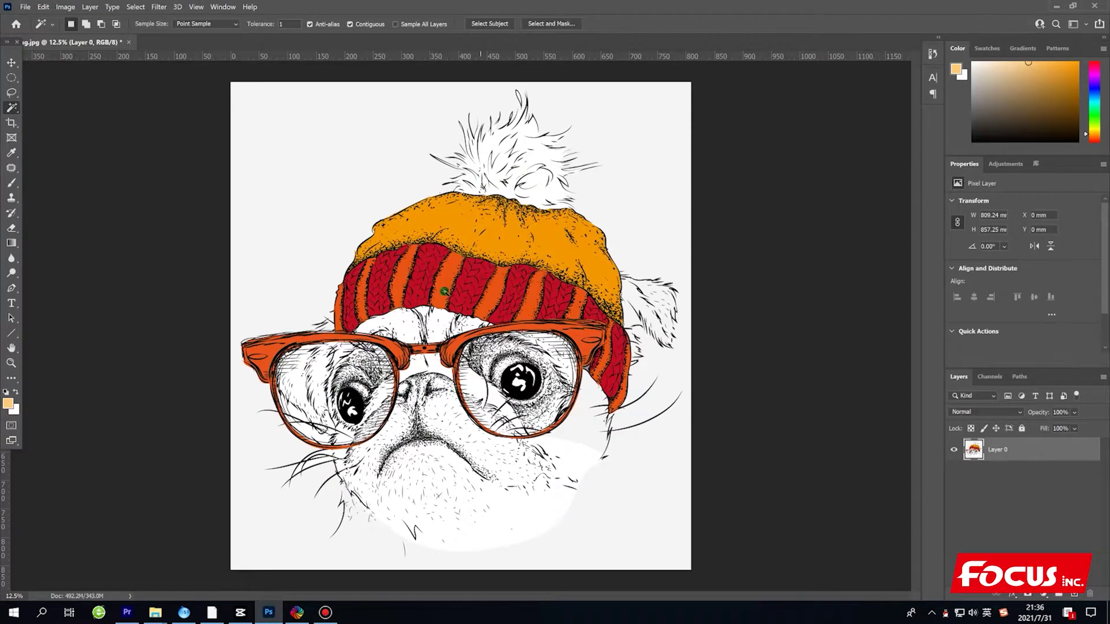
Step: Select the light grey background around the pug with the Magic Wand, delete it and deselect
click(1002, 377)
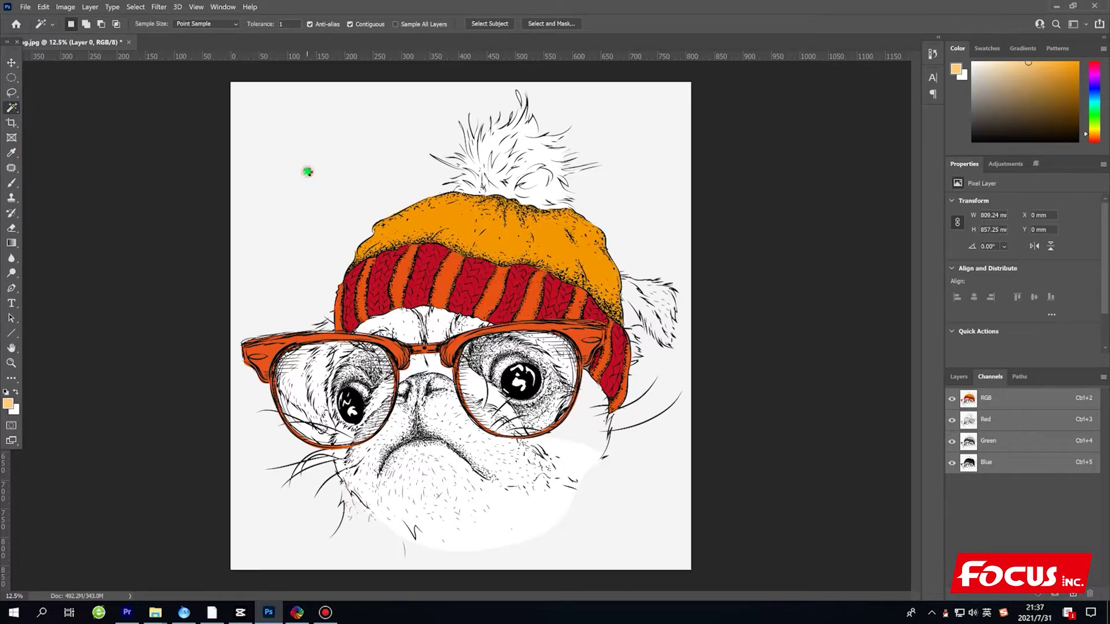
click(307, 172)
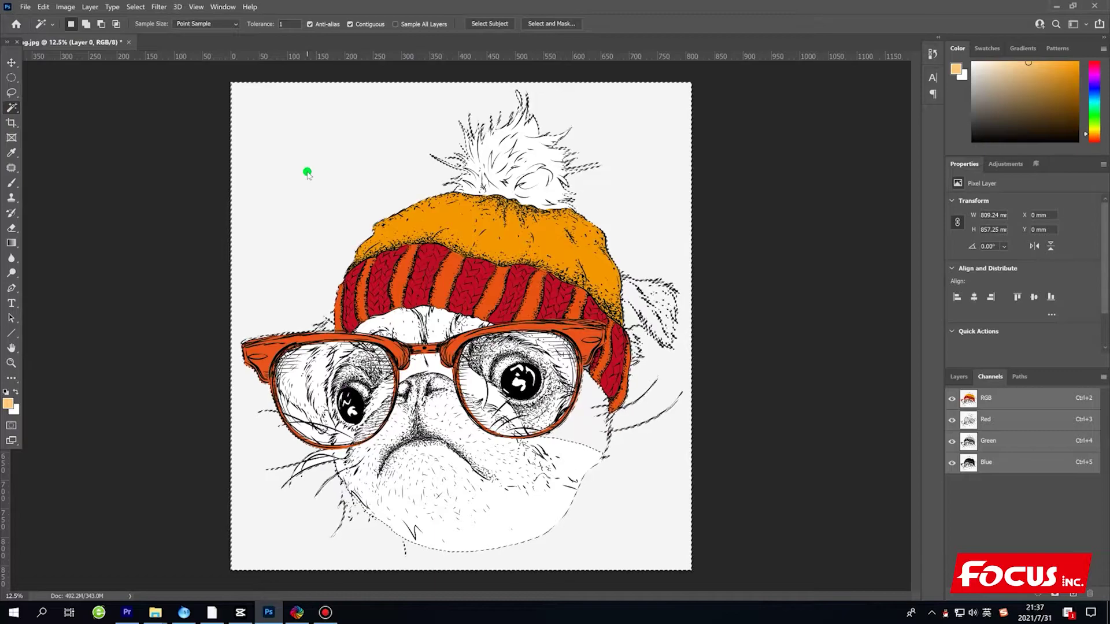
key(Delete)
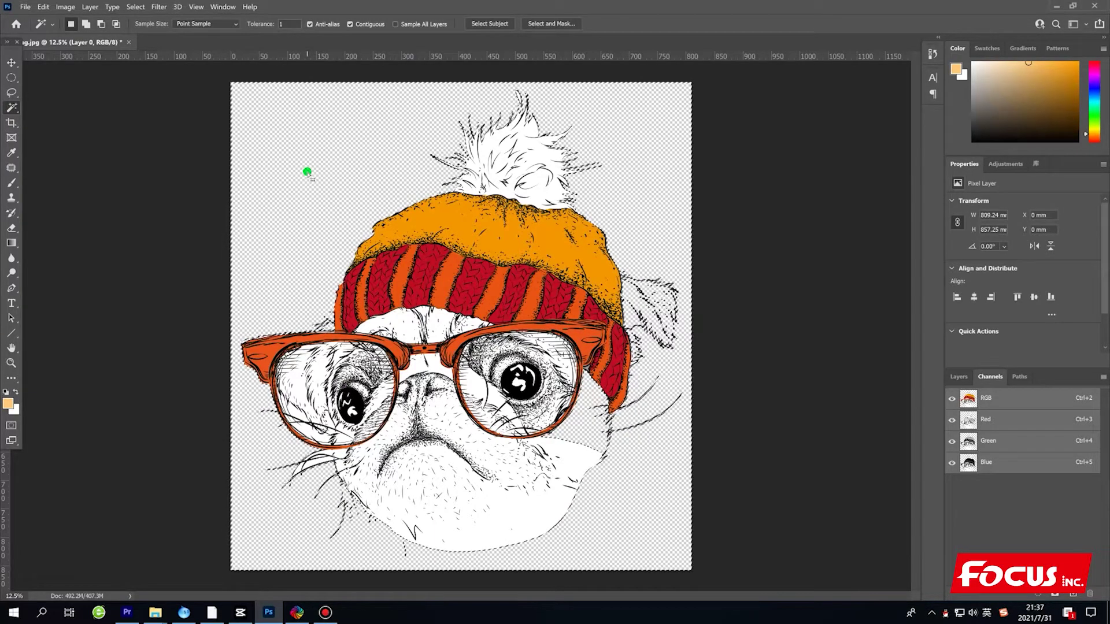
key(ctrl+d)
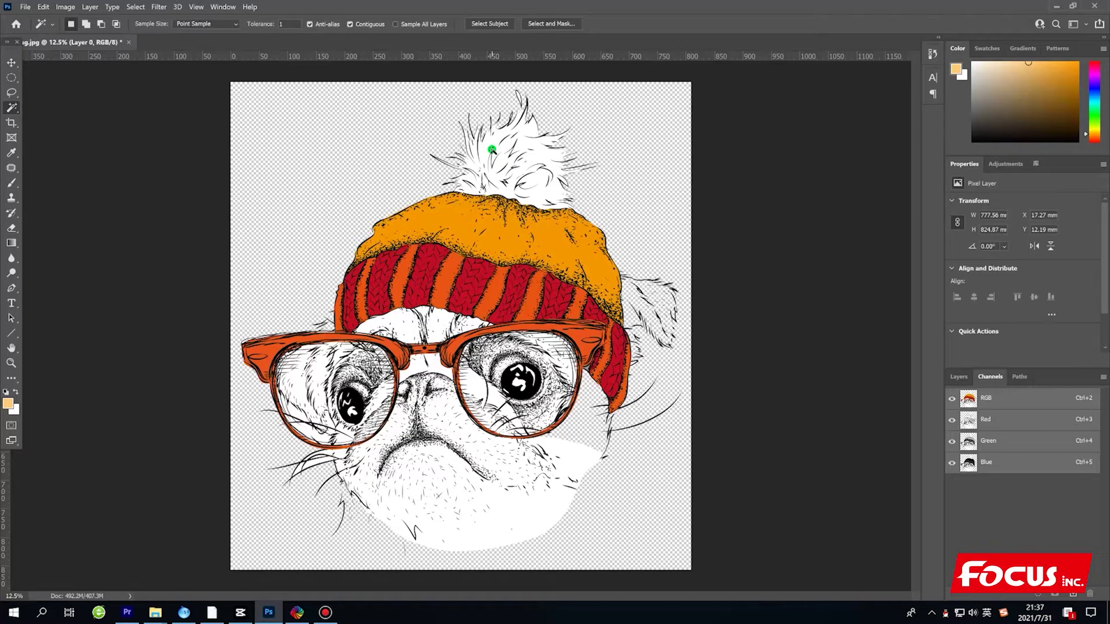
Step: Select the transparent area around the pug, invert the selection to the pug artwork and show the channels
click(338, 200)
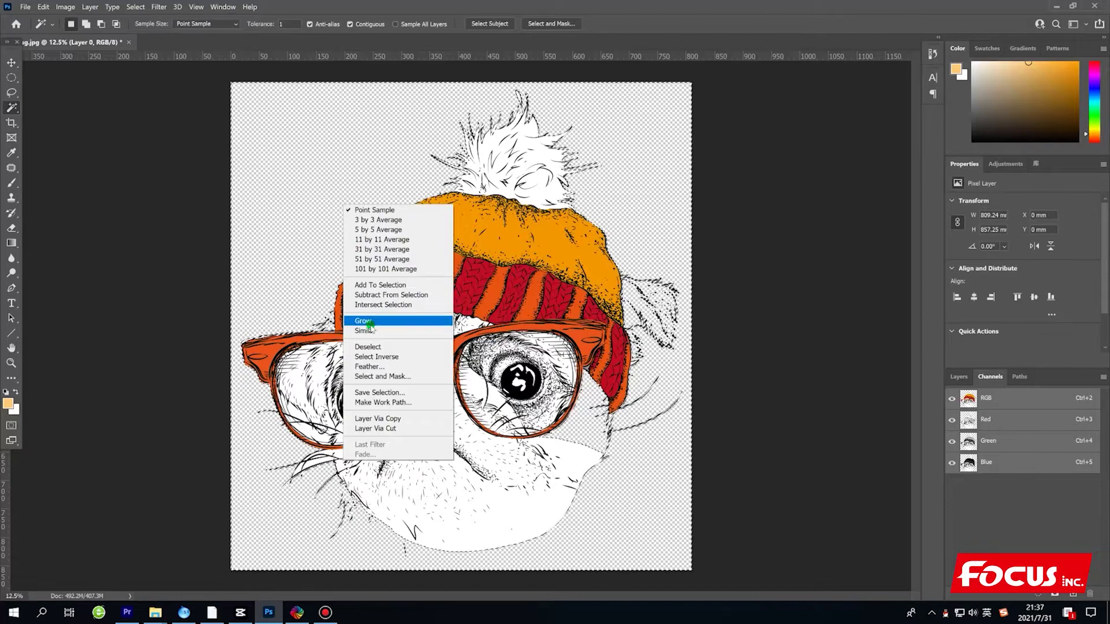
click(376, 356)
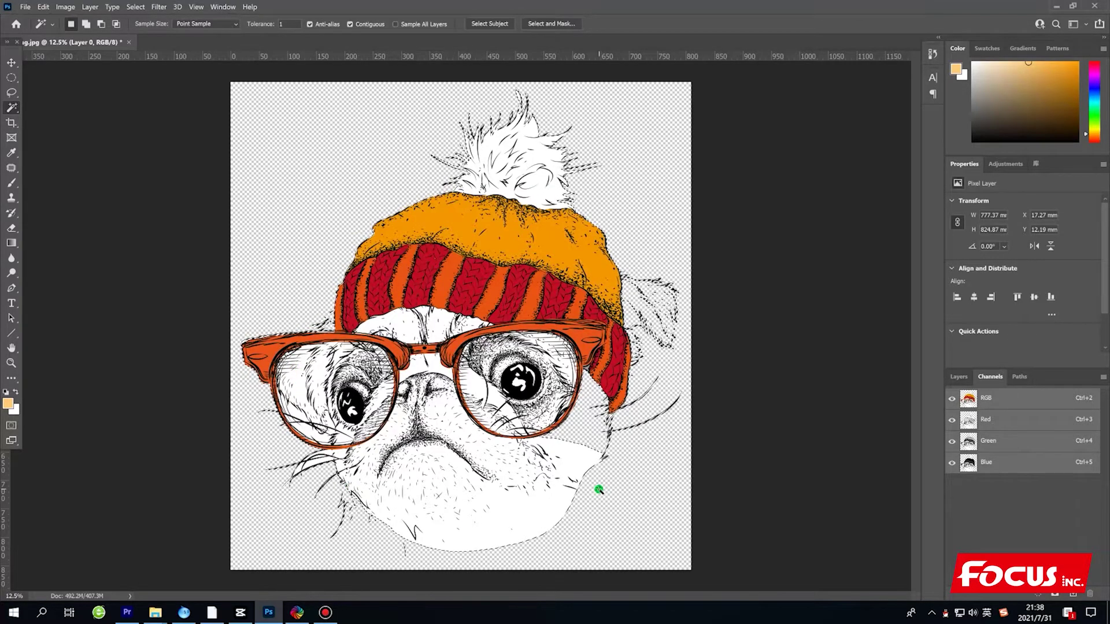
click(958, 376)
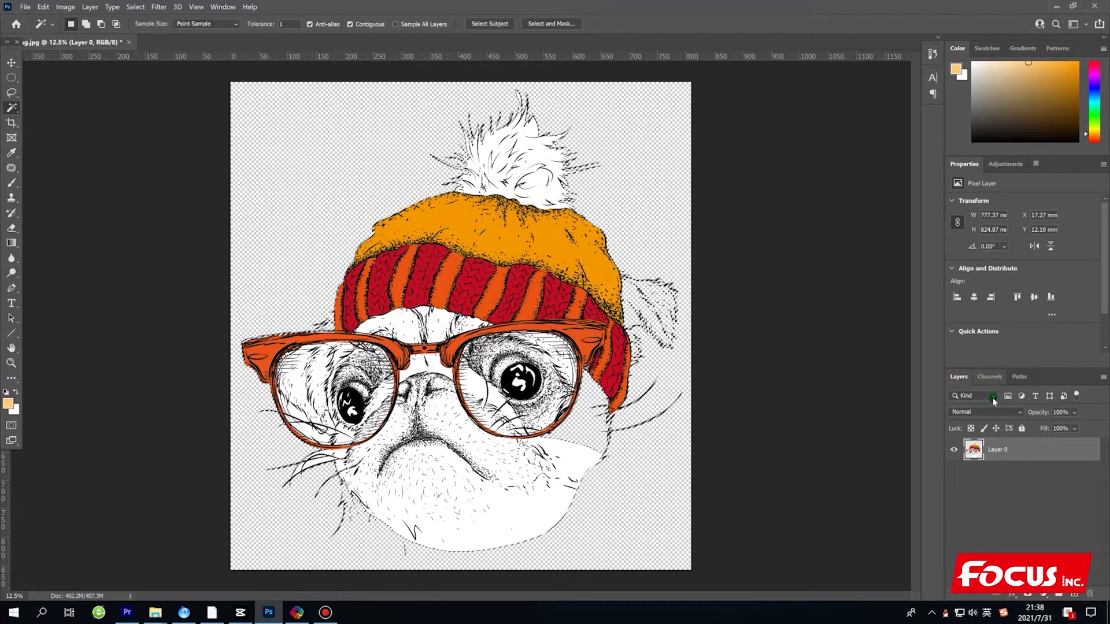
click(990, 376)
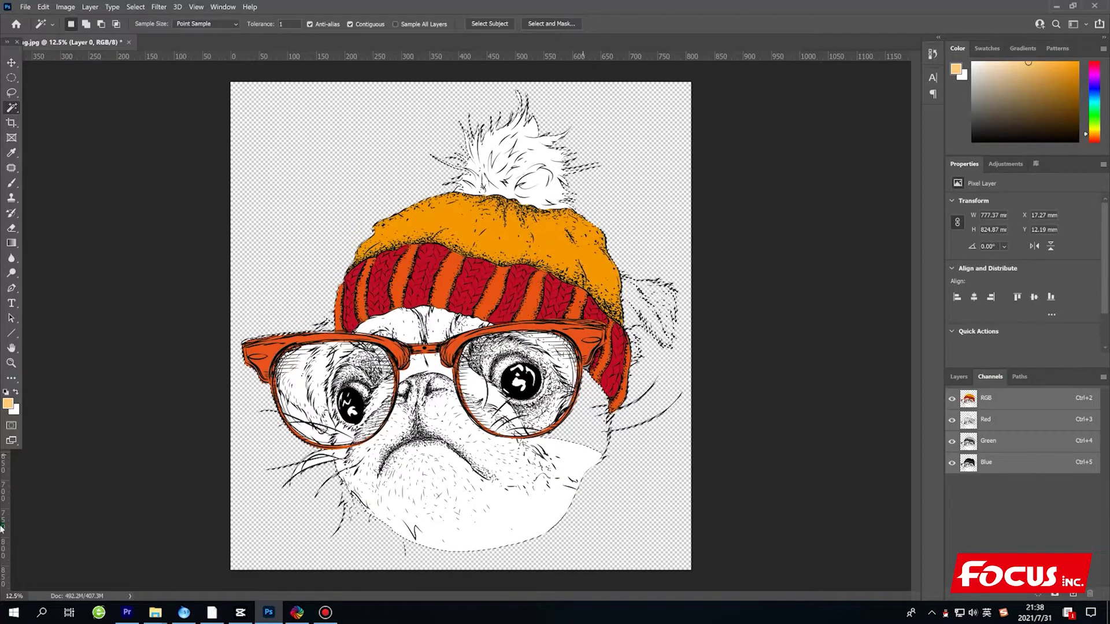
Step: Create a spot channel named W1 from the selection, with ink color 000000 and 100% solidity
click(1103, 378)
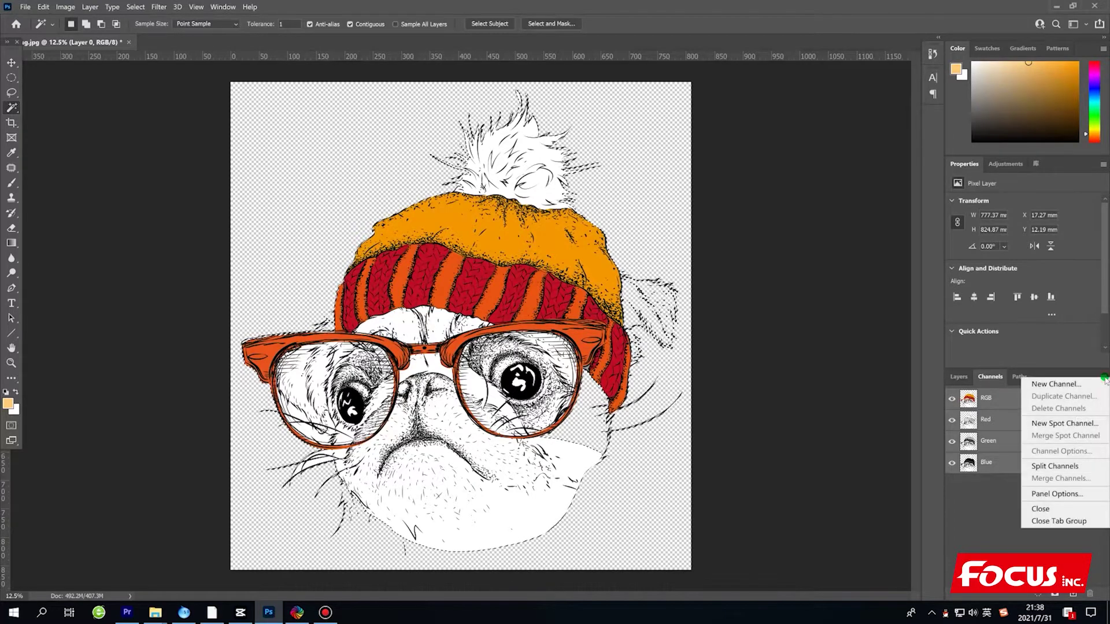
click(1070, 426)
text(w)
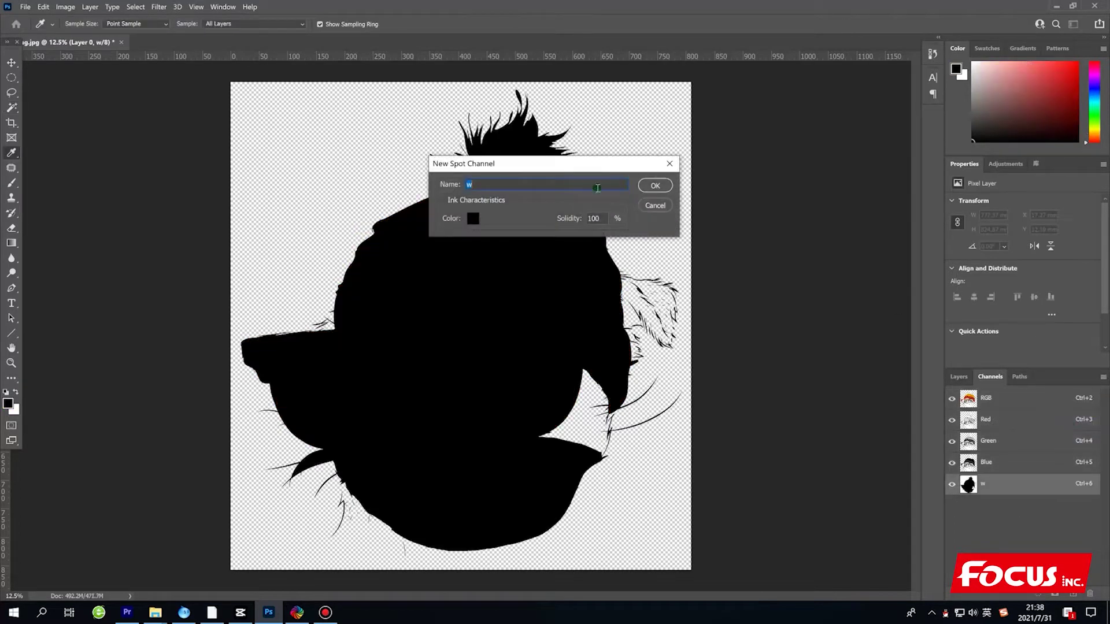
click(502, 185)
key(BackSpace)
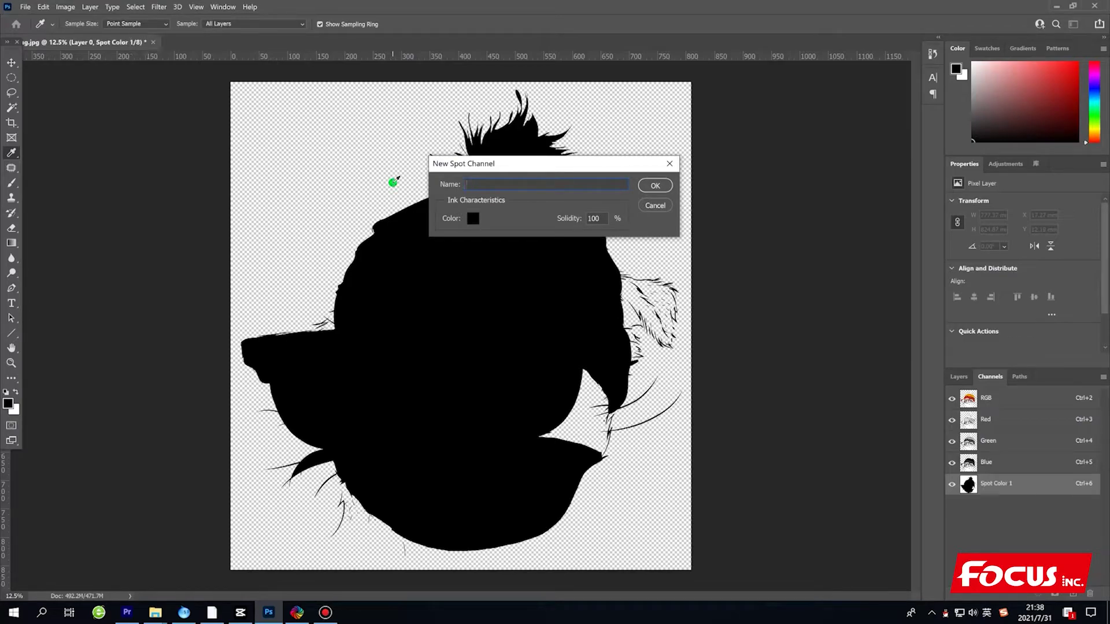
text(W)
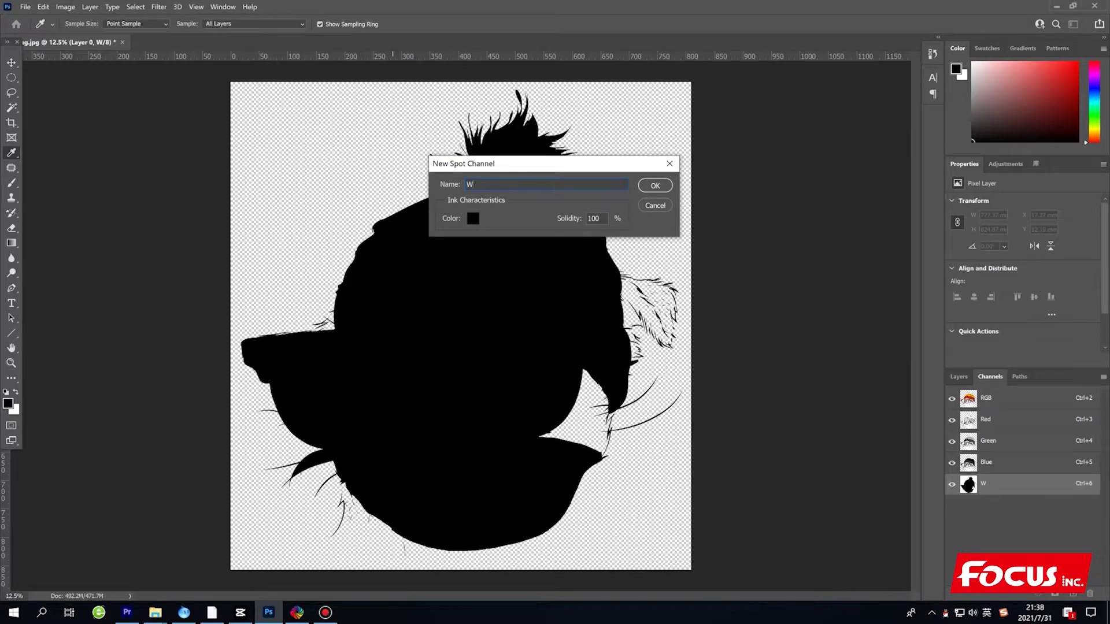
text(1)
click(473, 218)
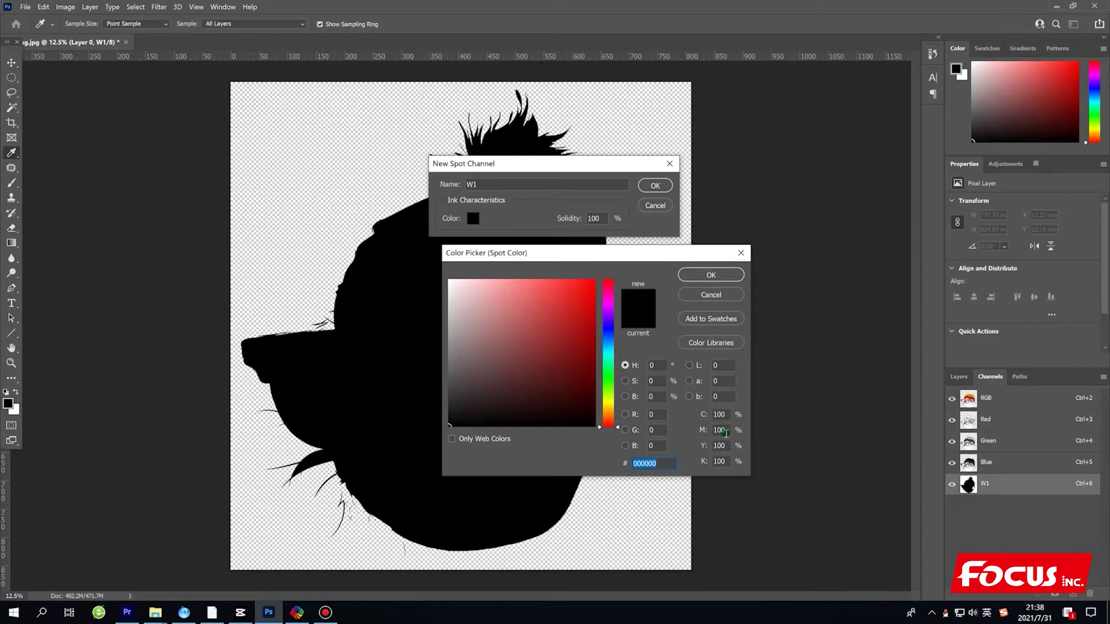
click(711, 275)
double_click(594, 219)
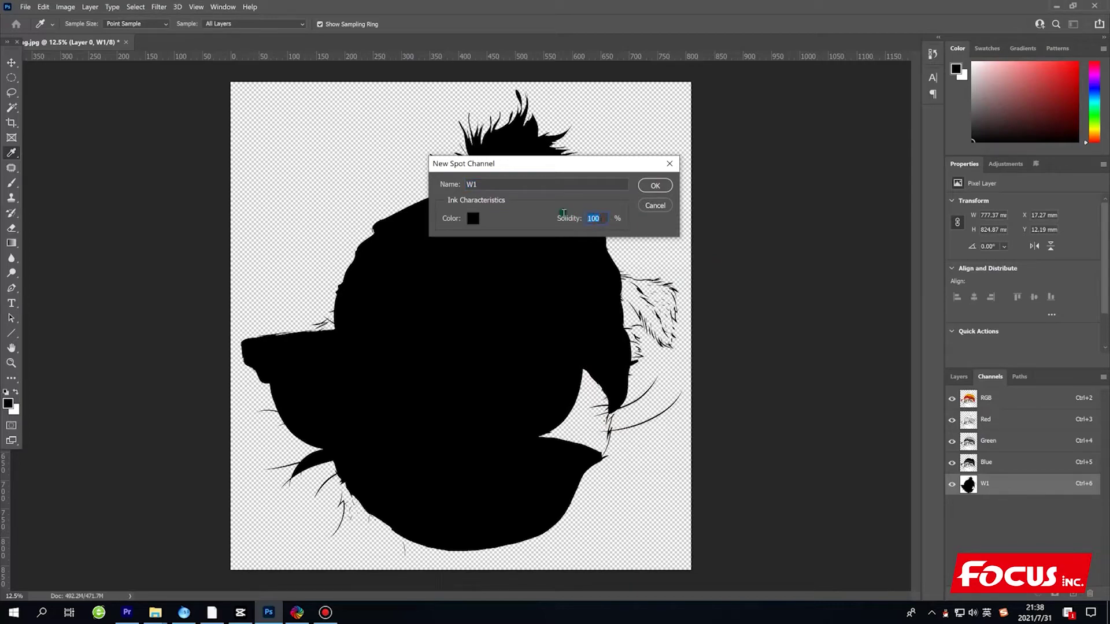
click(656, 186)
Step: Toggle the W1 channel's visibility several times to compare the white-ink mask with the color image
key(w)
click(995, 386)
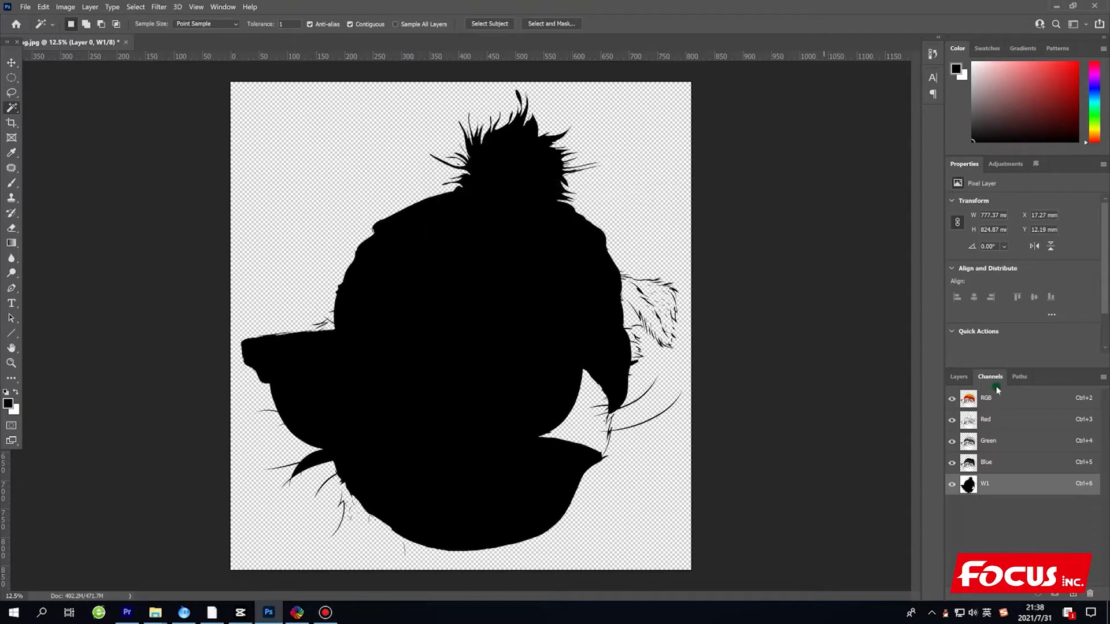
click(981, 516)
click(952, 485)
click(952, 484)
click(952, 484)
click(952, 484)
click(952, 485)
Step: Duplicate the W1 channel within 25_pug.jpg as a channel named W2
click(994, 484)
right_click(998, 484)
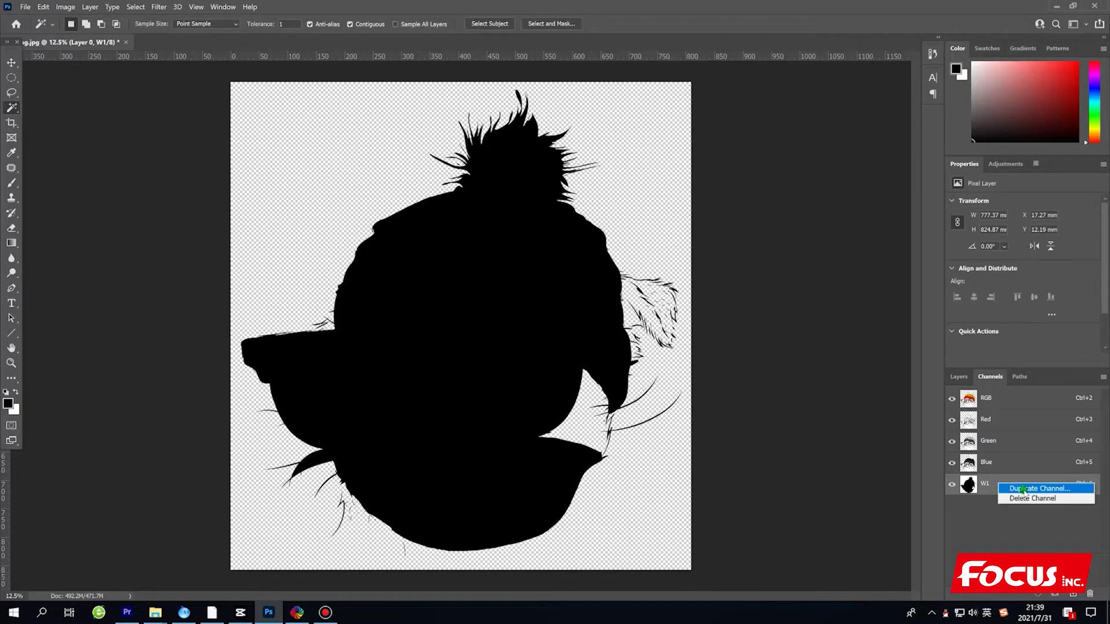
click(1022, 489)
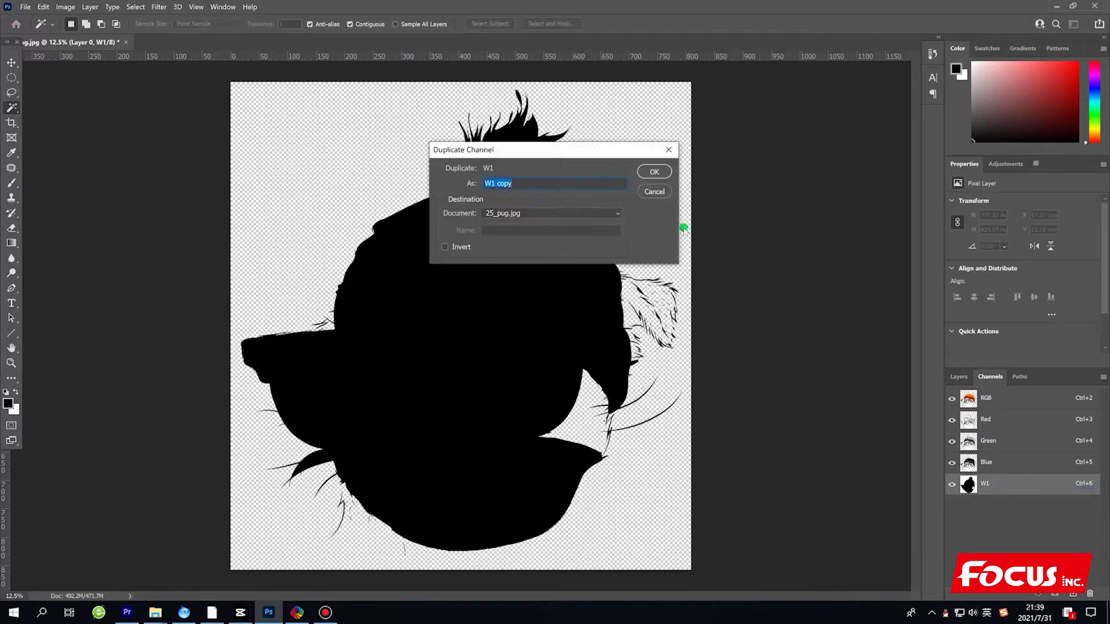
drag(534, 186, 492, 187)
text(2)
click(655, 172)
Step: Turn on the W2 channel, compare the image with W1 and W2 hidden, make both visible and return to the layers
click(983, 505)
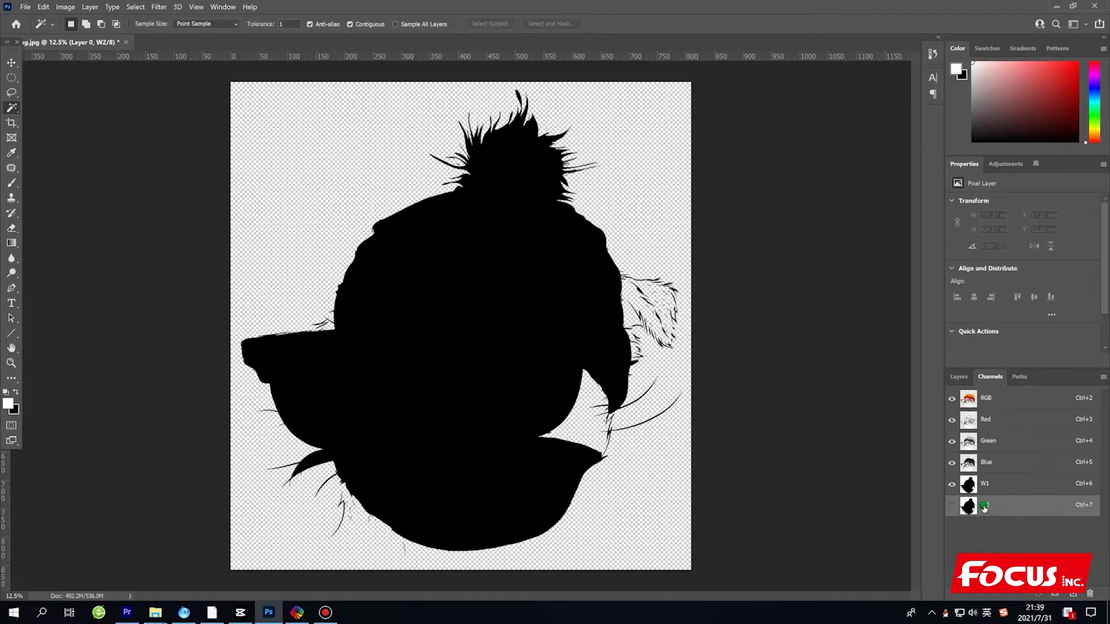
click(957, 506)
click(952, 485)
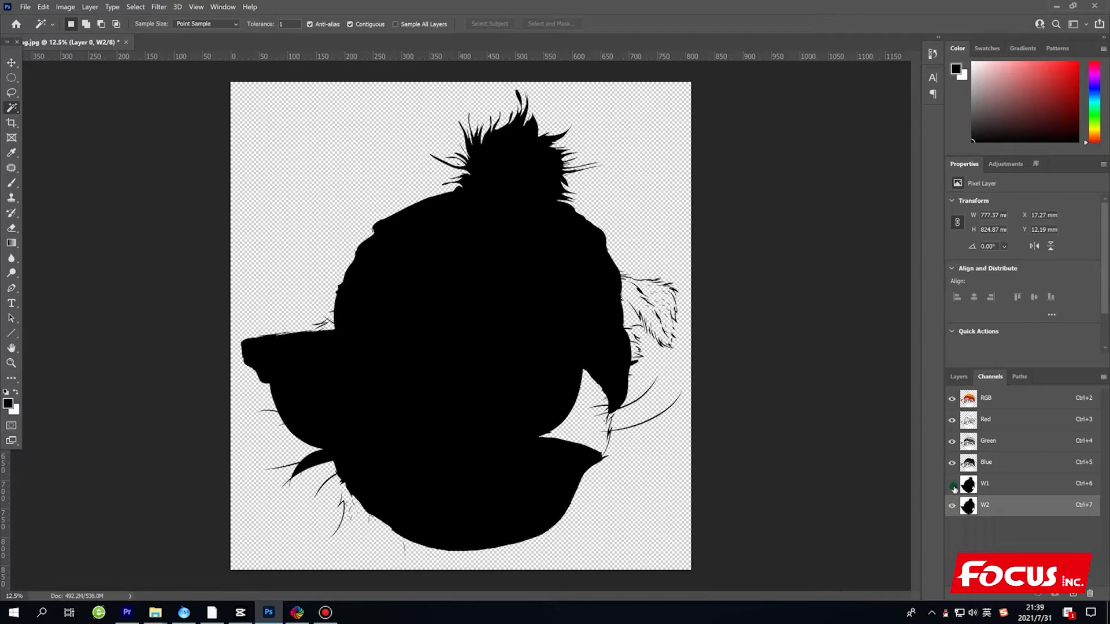
click(952, 504)
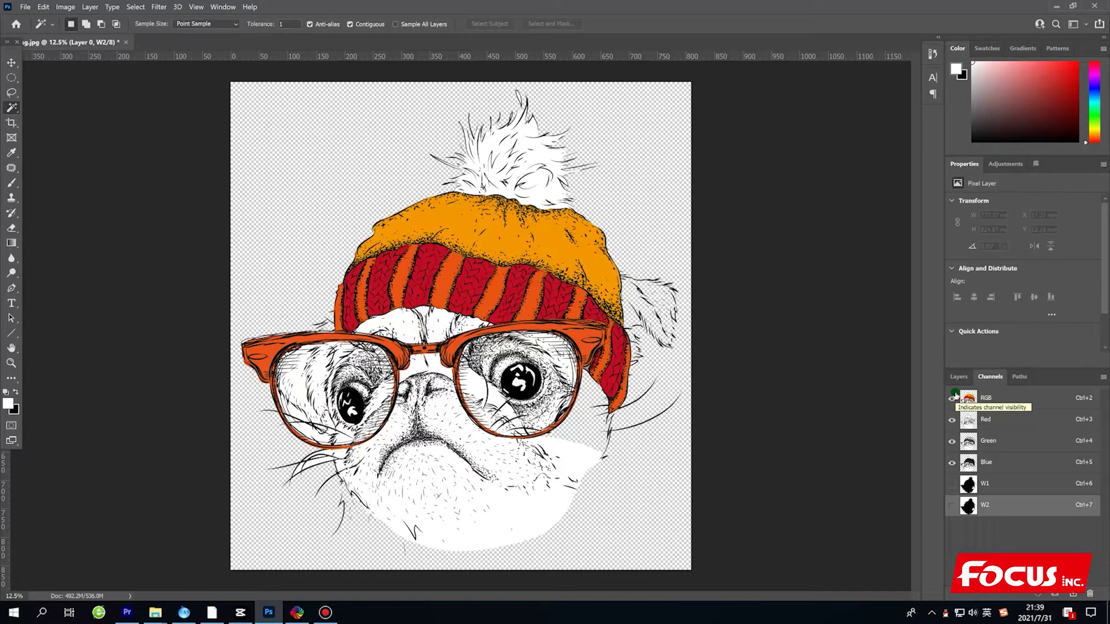
drag(952, 485, 957, 507)
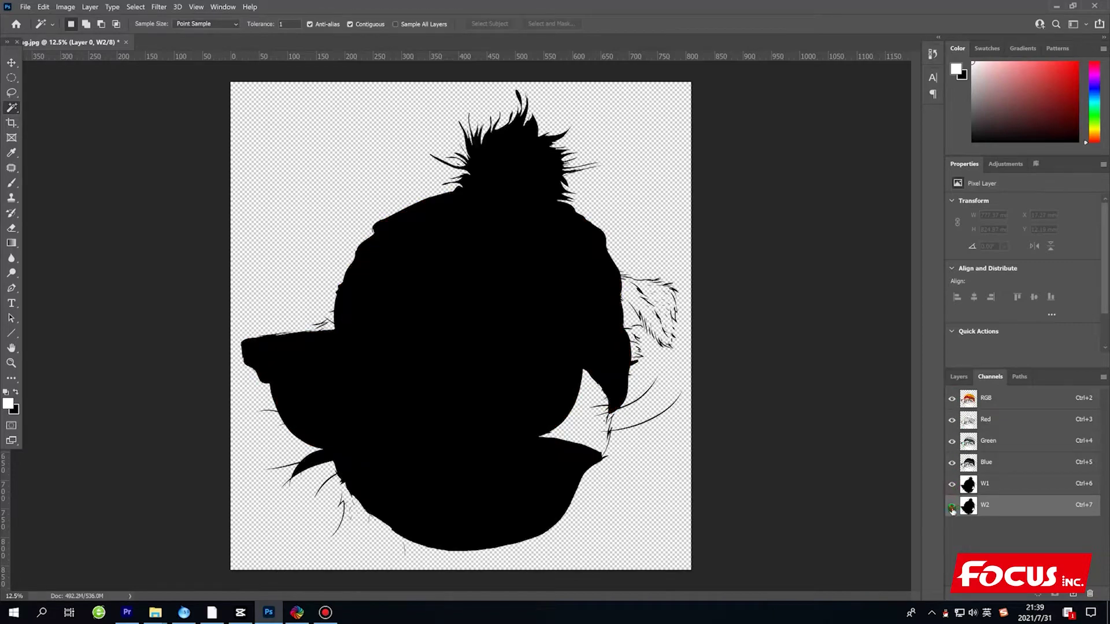
key(x)
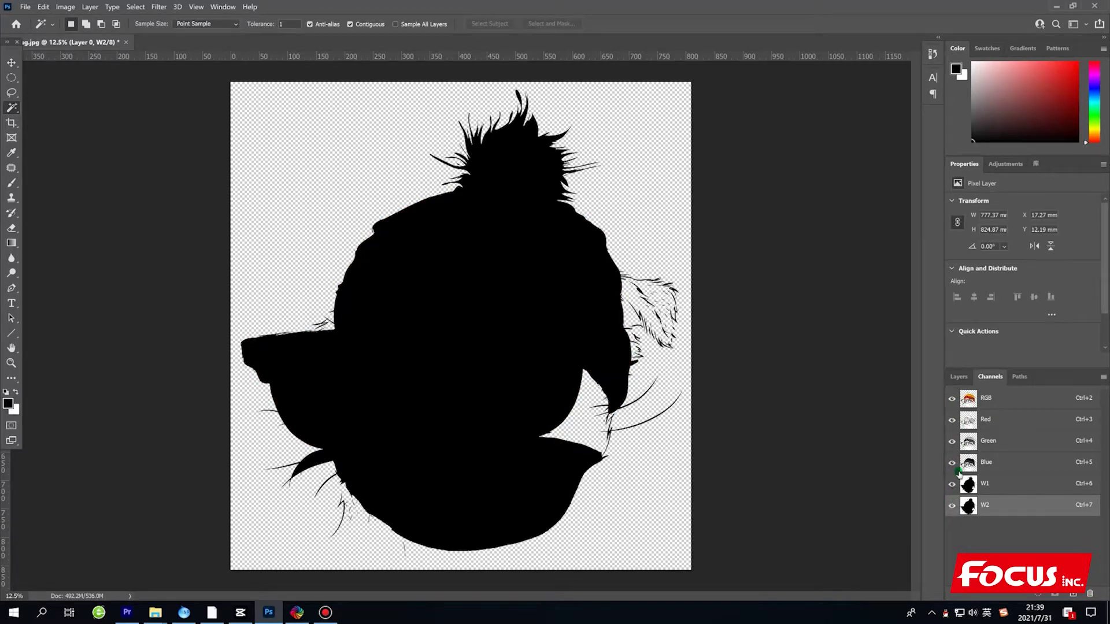
click(957, 377)
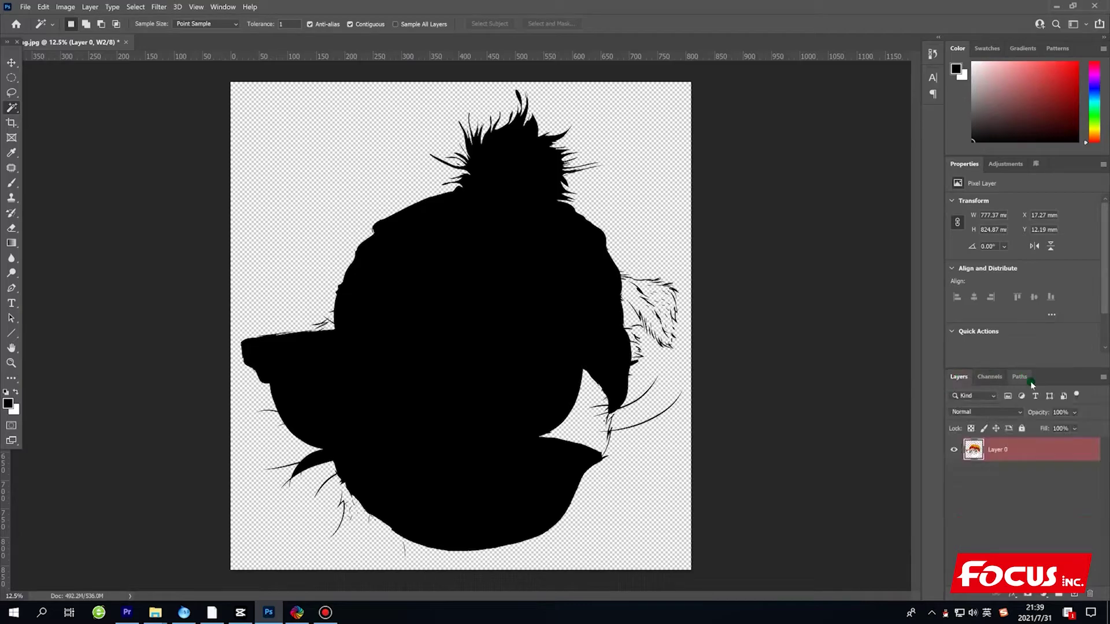
Step: Save the image to the desktop as TIFF file 25_pug with spot colors and layers, using LZW compression and IBM PC byte order
click(26, 6)
mouse_move(81, 196)
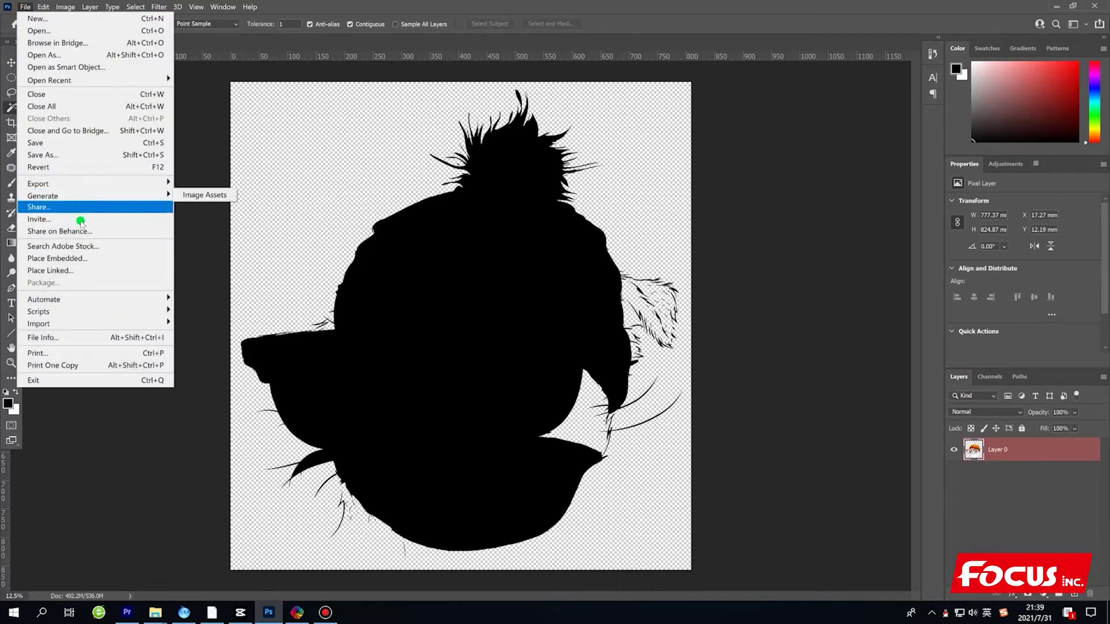
click(67, 155)
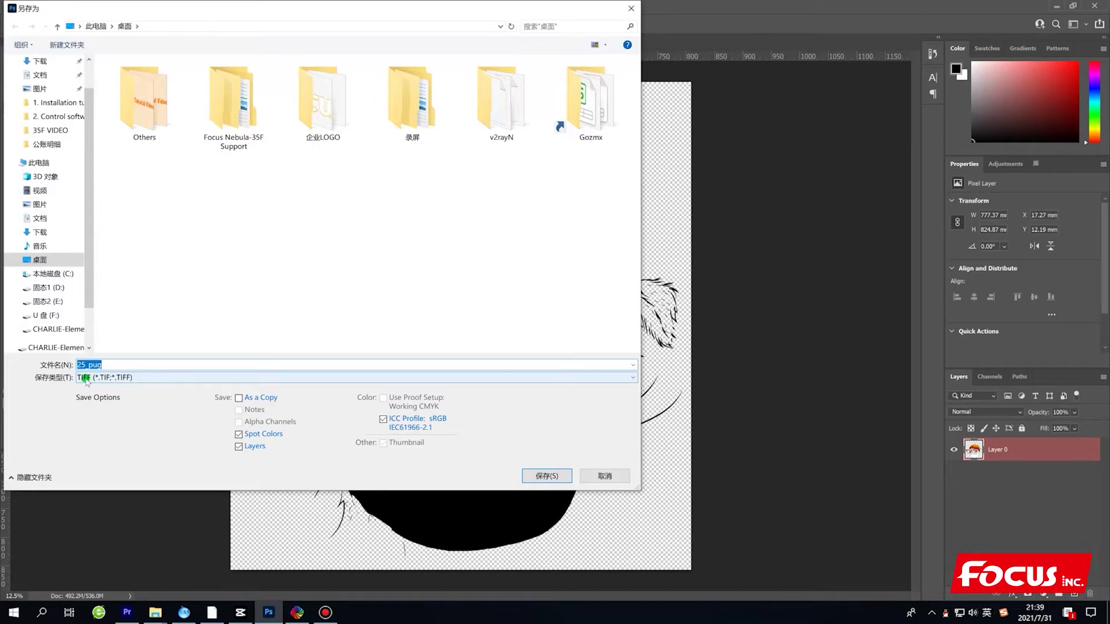
click(99, 378)
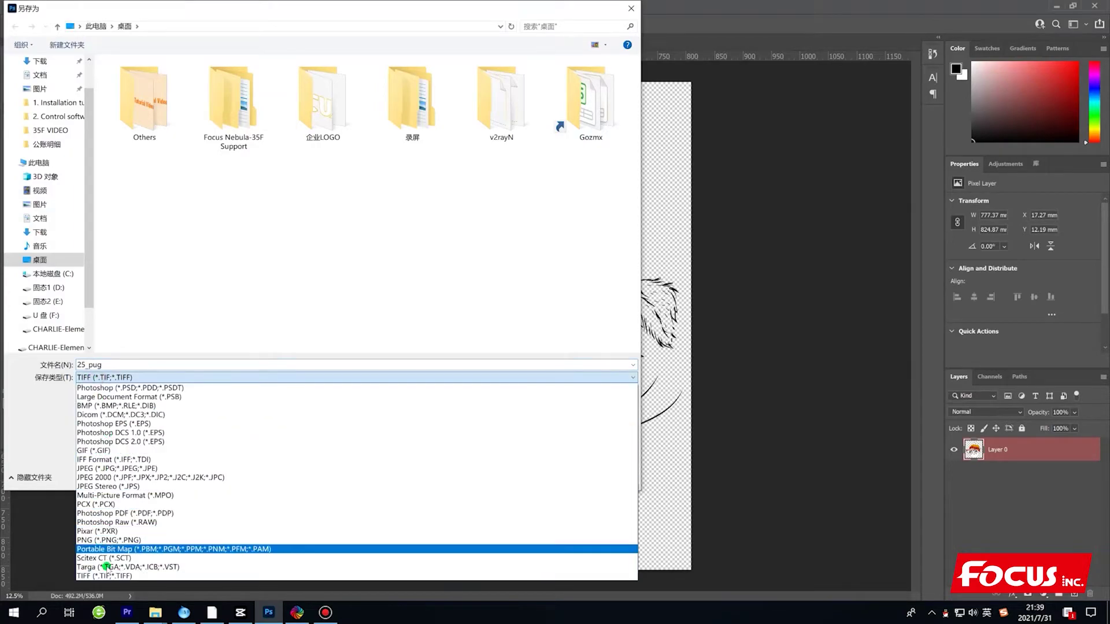
click(460, 462)
click(552, 476)
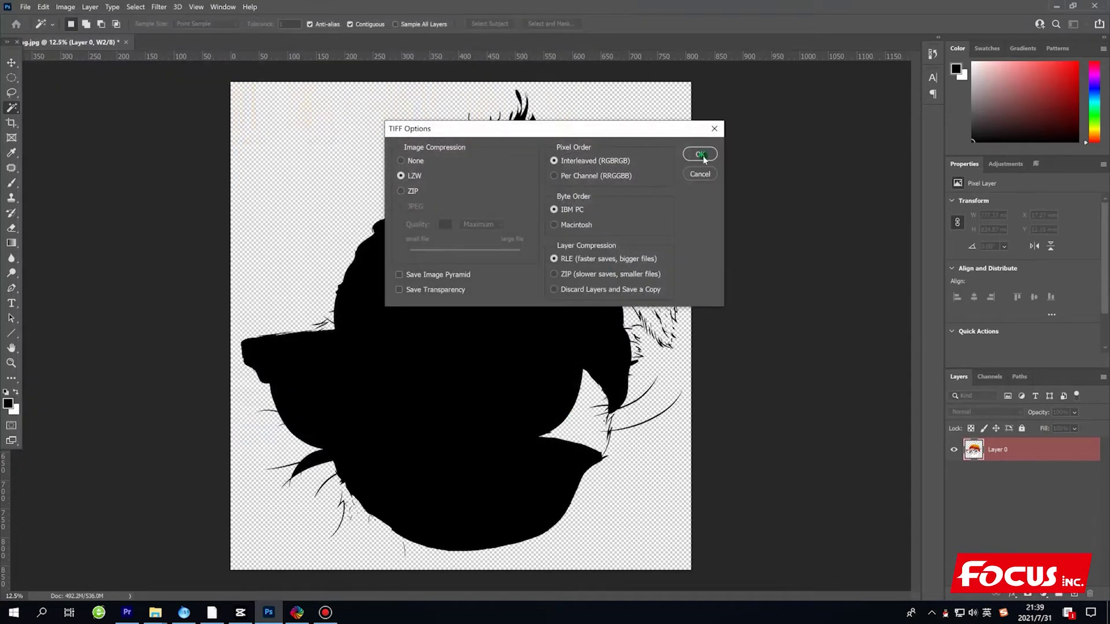
click(701, 155)
click(558, 238)
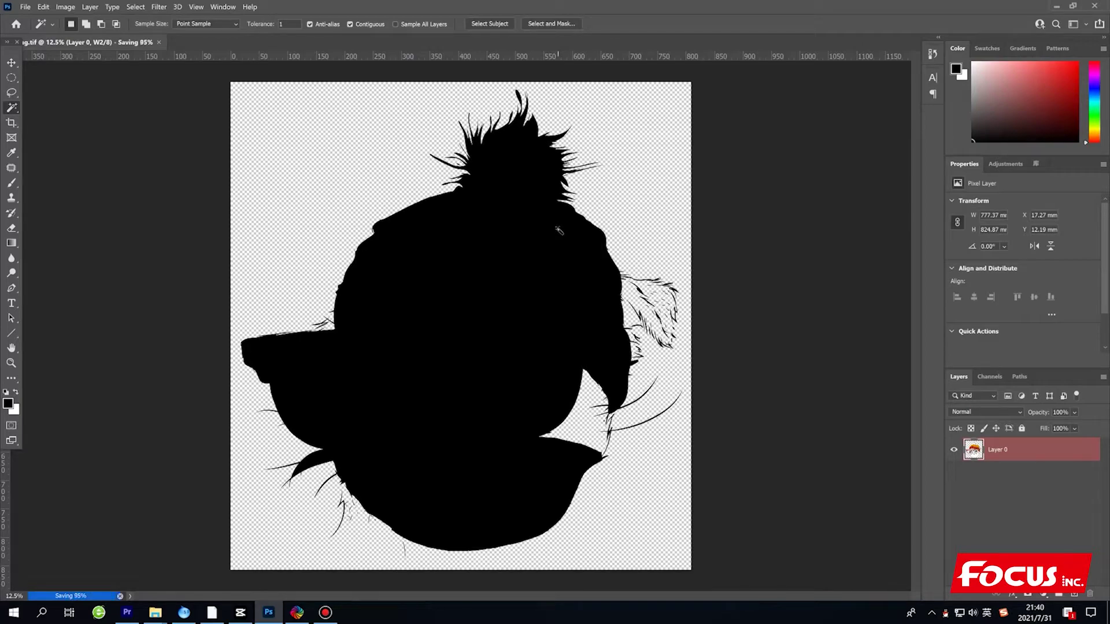
Step: Minimize Photoshop, move the saved 25_pug TIFF to an empty area of the desktop and deselect it
click(1056, 8)
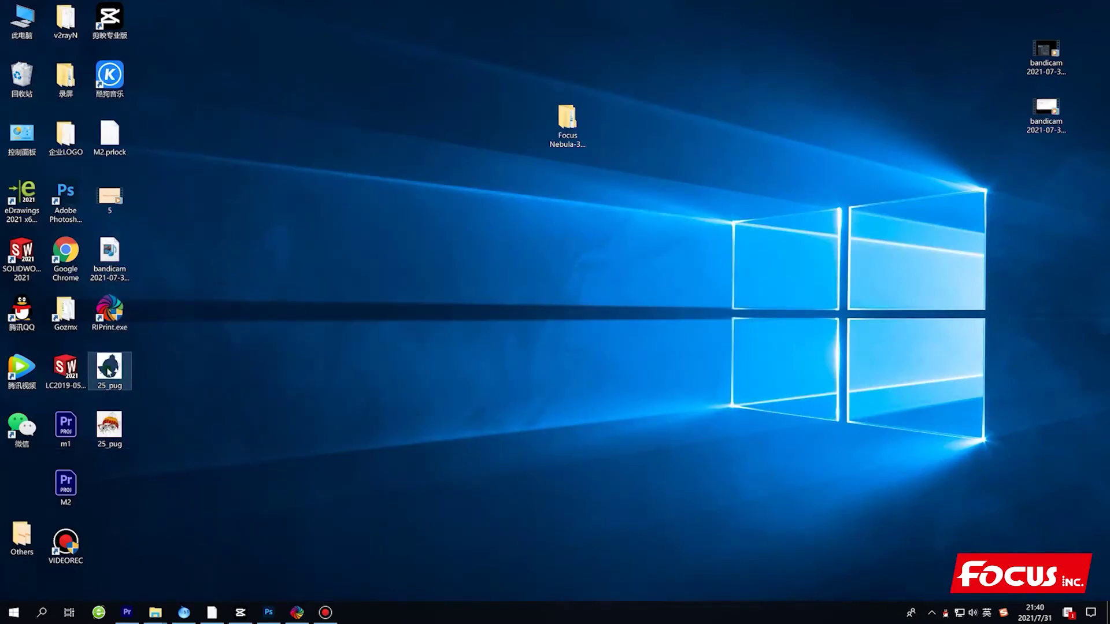
drag(109, 371, 347, 382)
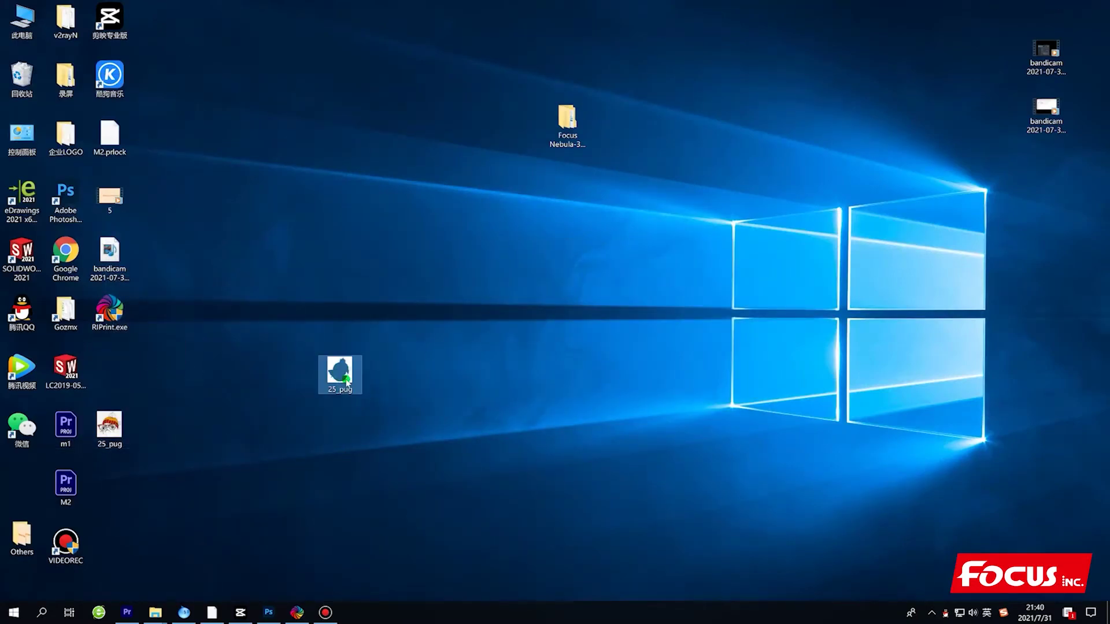
mouse_move(347, 381)
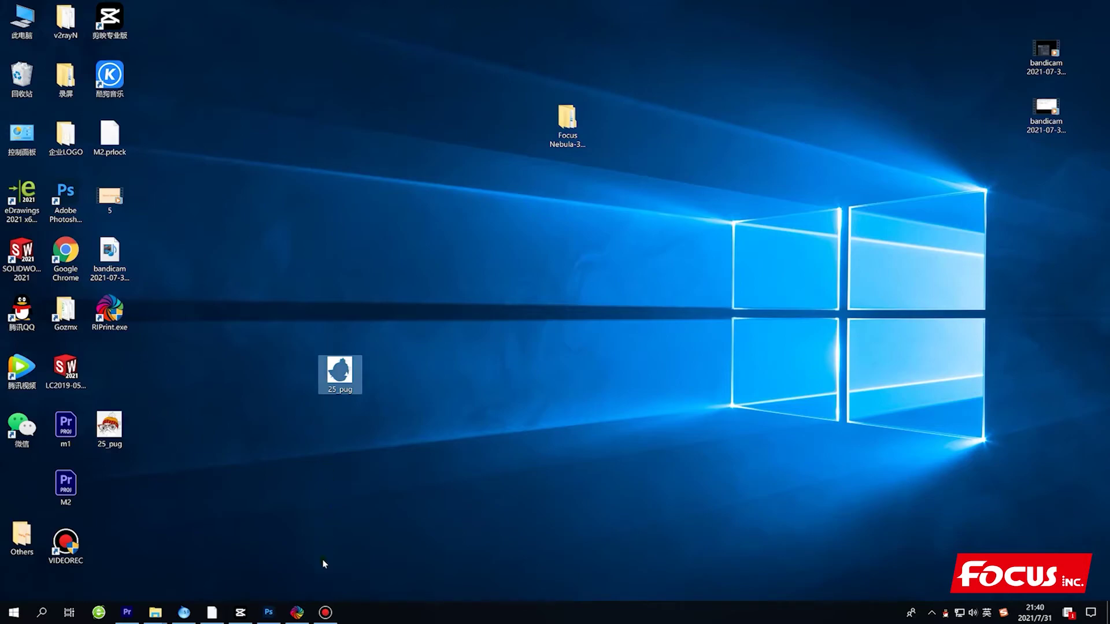
click(465, 452)
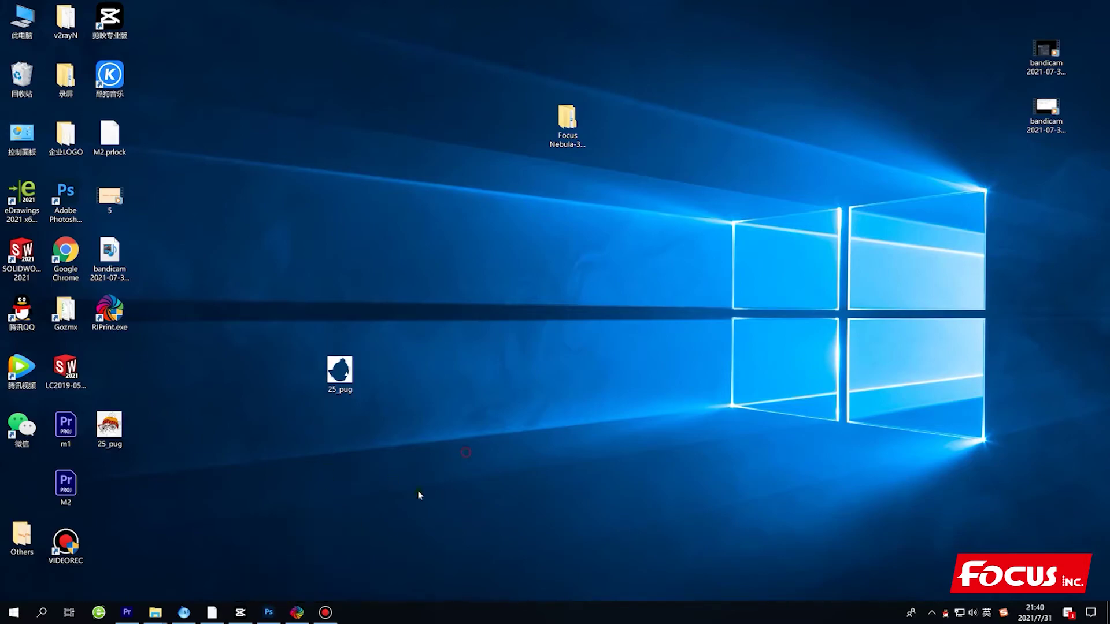
Step: Switch to the RIPrint software, review the installed printers in the printer settings and close them
click(298, 612)
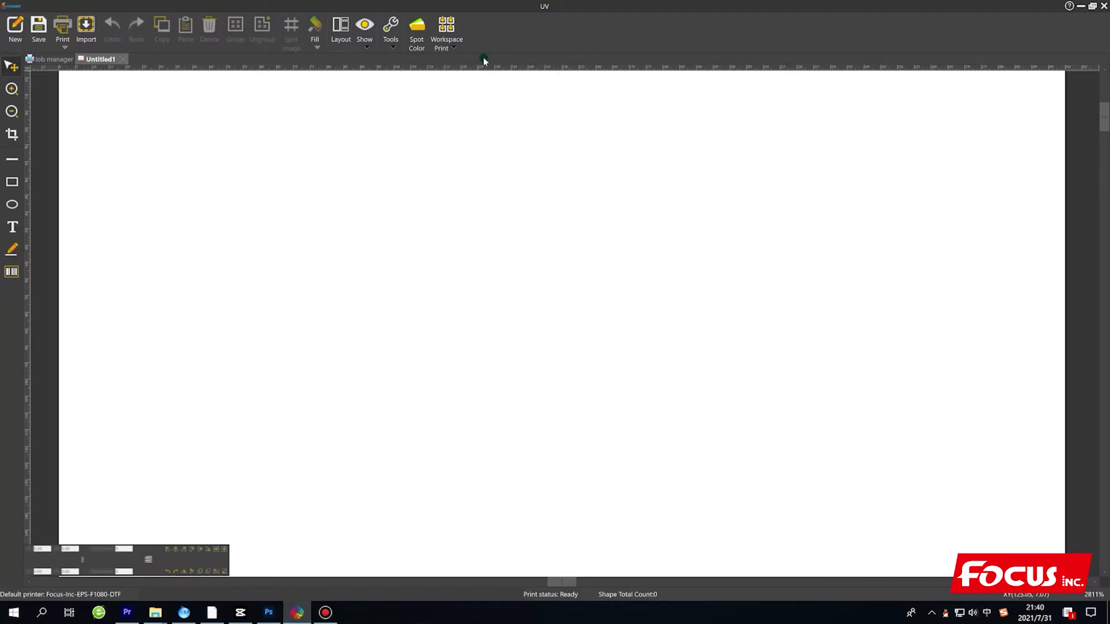
click(16, 8)
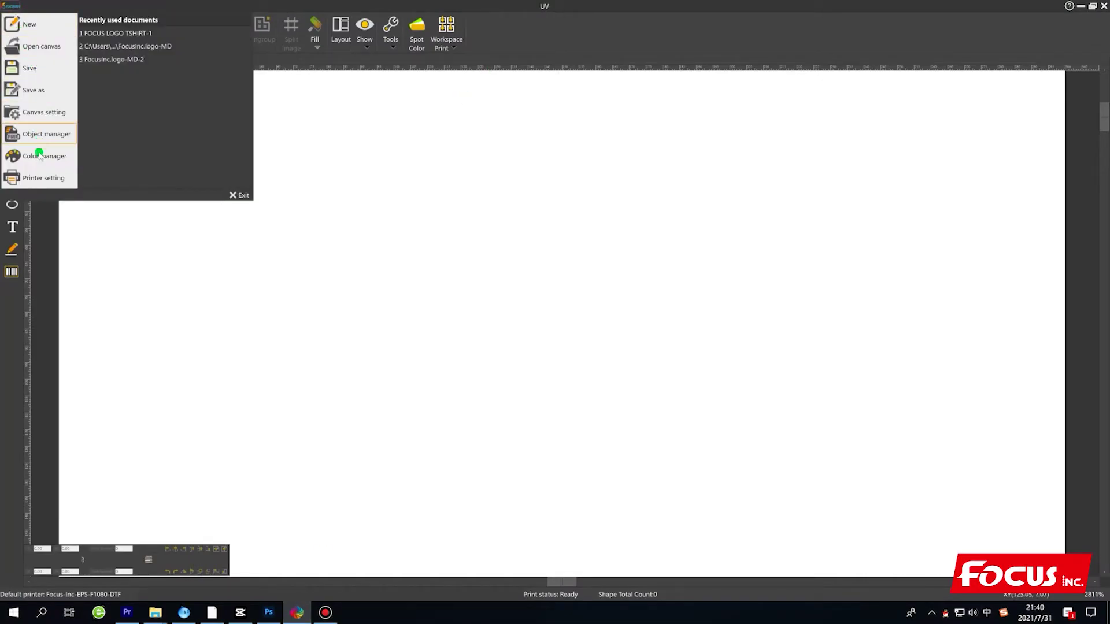
click(18, 177)
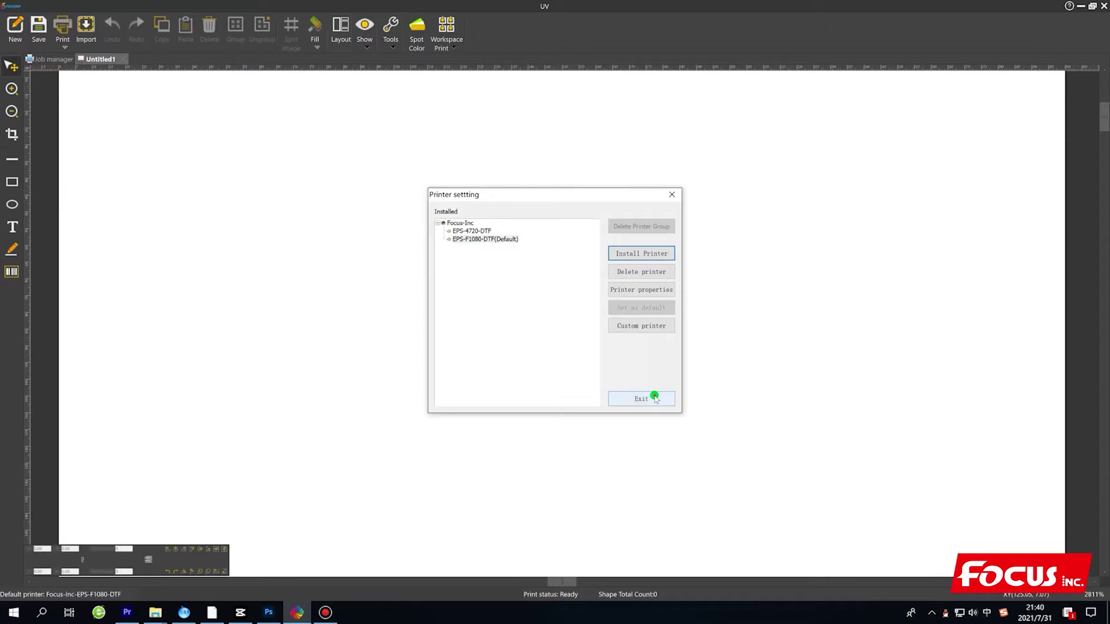
click(652, 397)
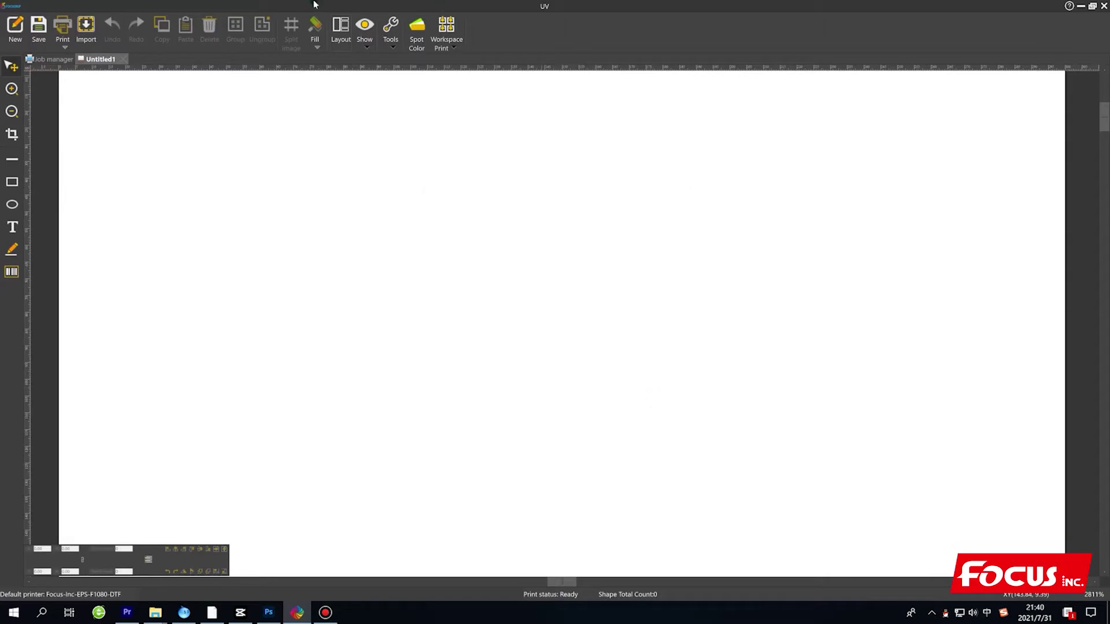
Step: Import the 25_pug TIFF from the desktop onto the Untitled1 canvas at its original size
click(84, 30)
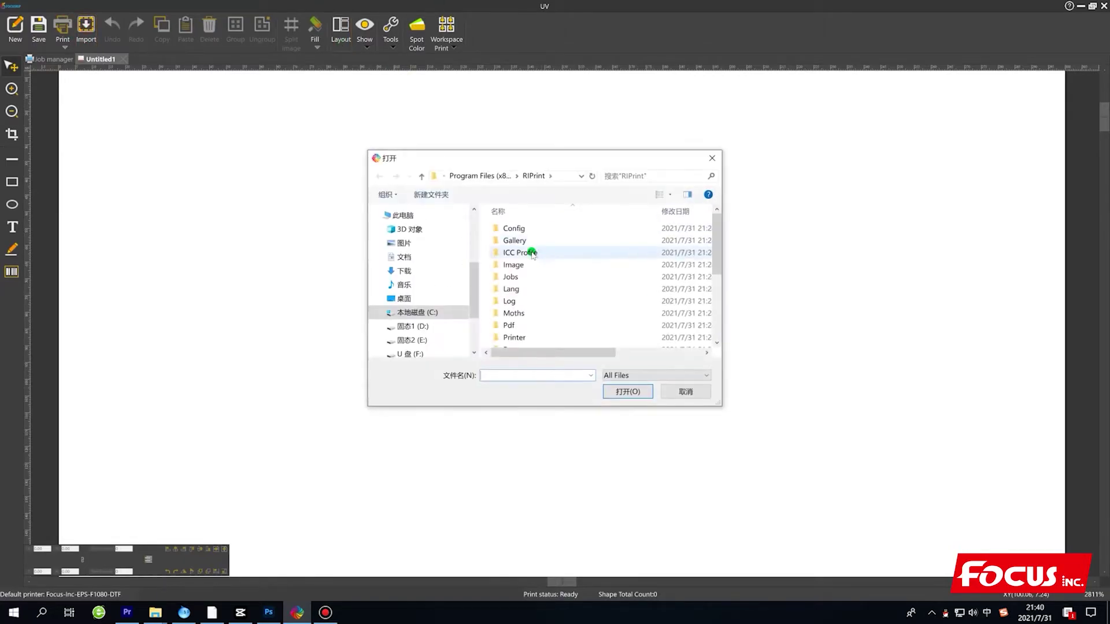
scroll(531, 254, down, 4)
scroll(427, 301, down, 3)
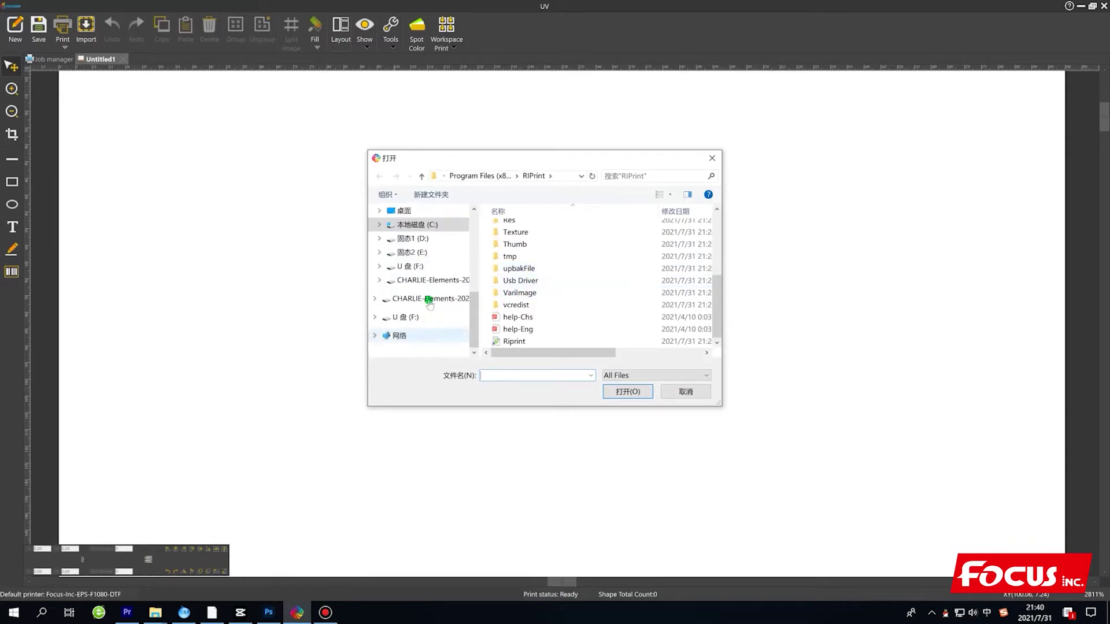
scroll(428, 304, up, 3)
click(405, 298)
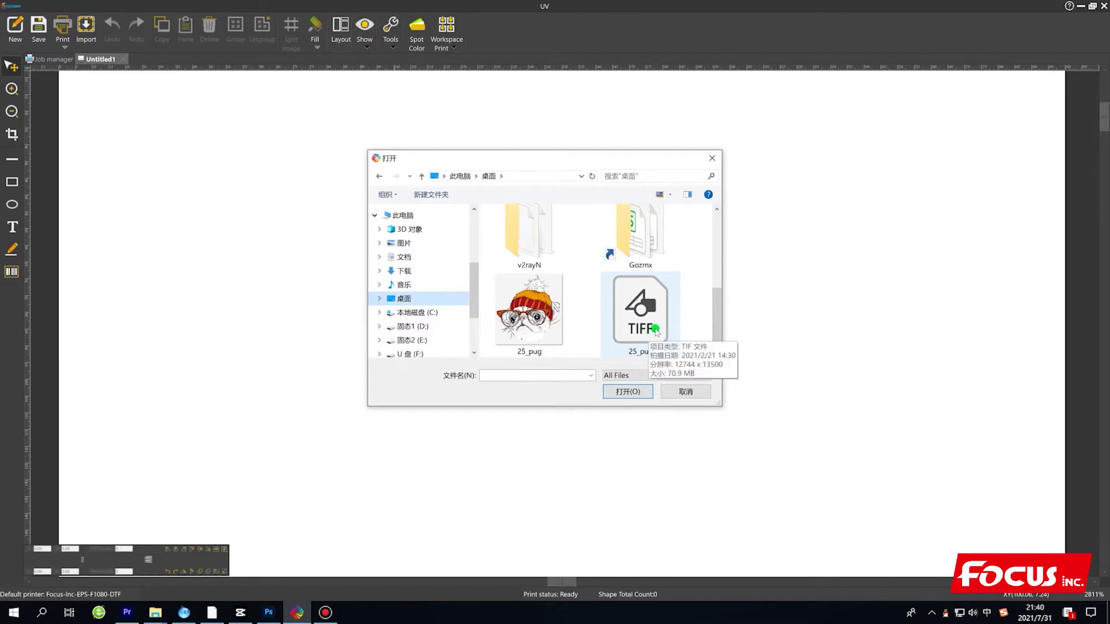
click(647, 329)
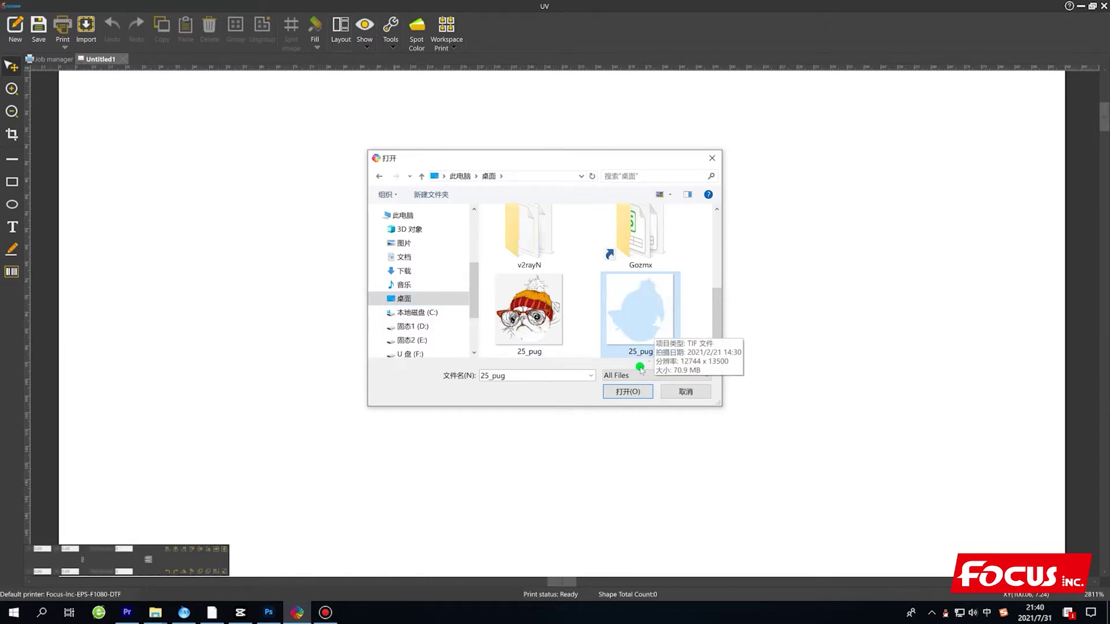
click(628, 391)
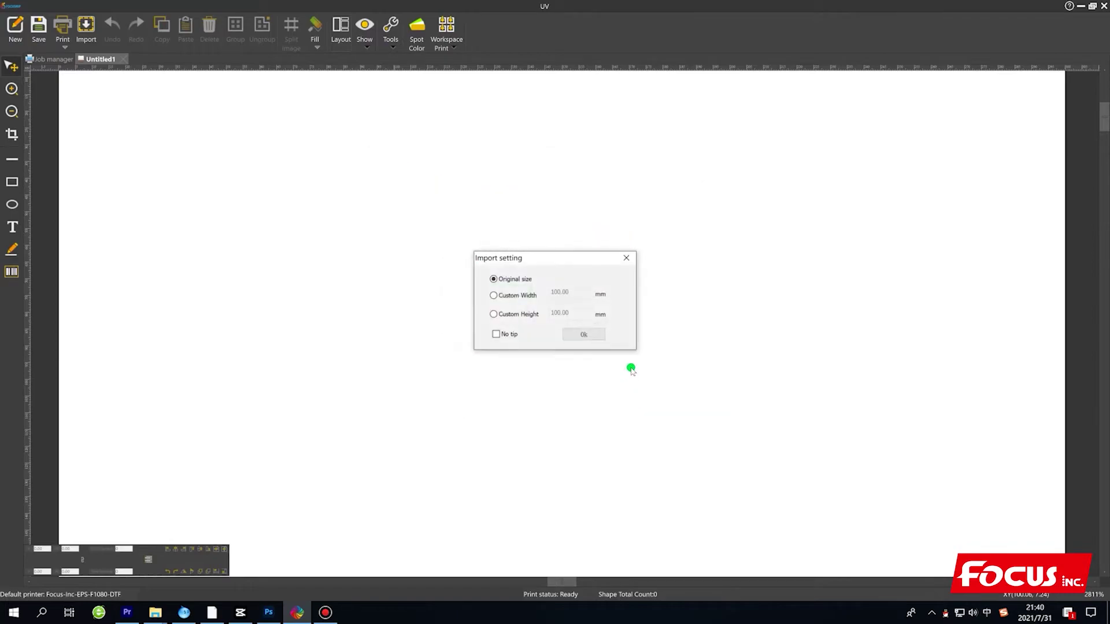
click(581, 333)
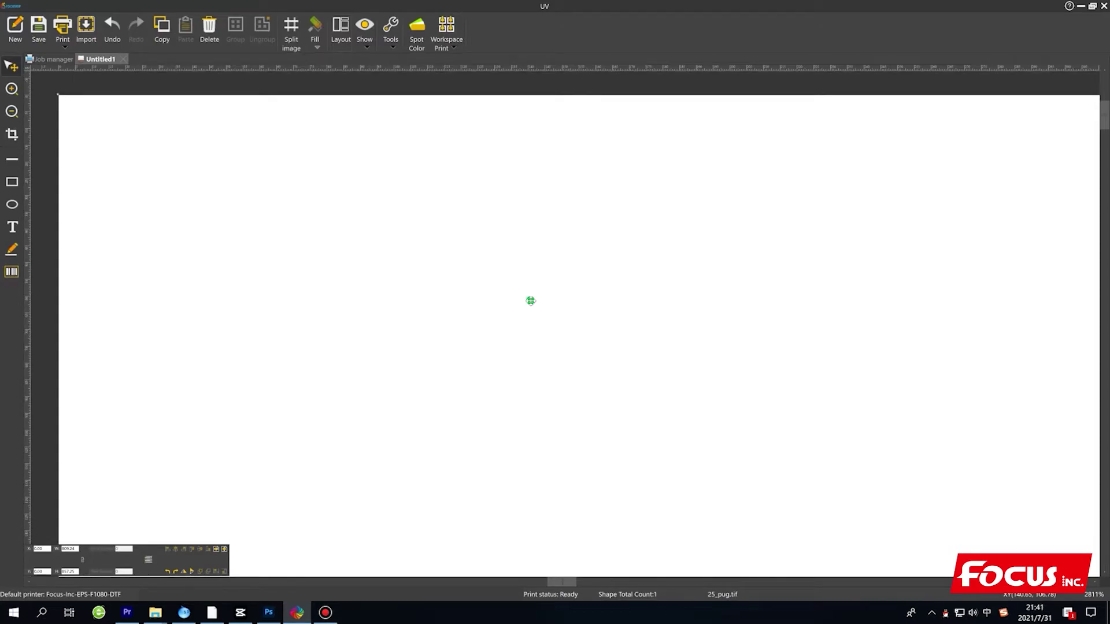
Step: Move the imported pug image slightly down and right from the page's upper-left corner
scroll(531, 300, down, 5)
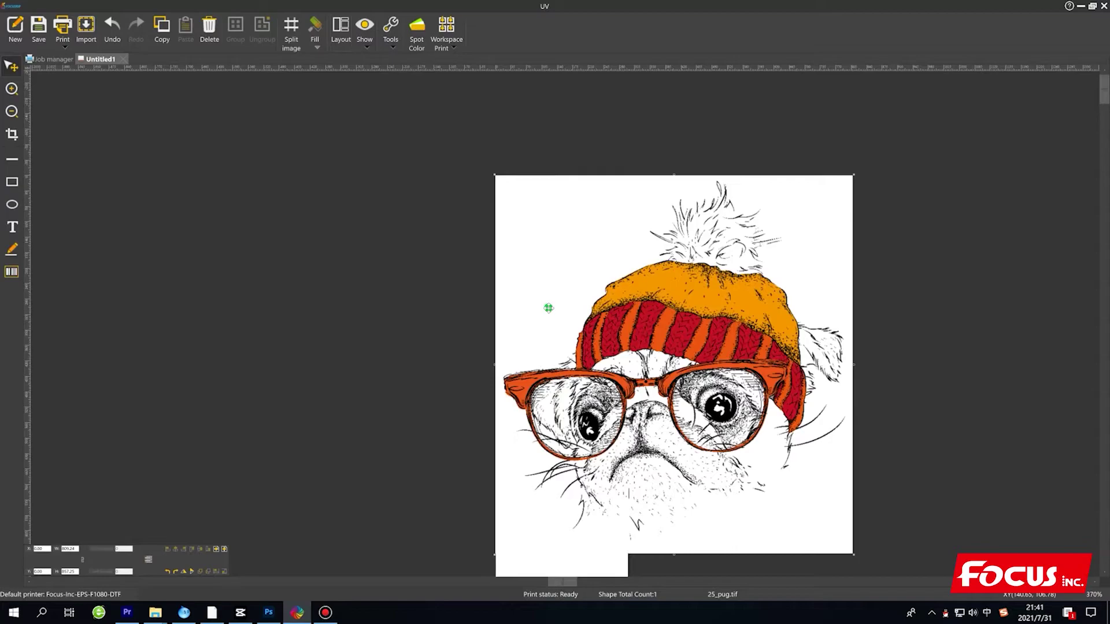
scroll(671, 305, down, 2)
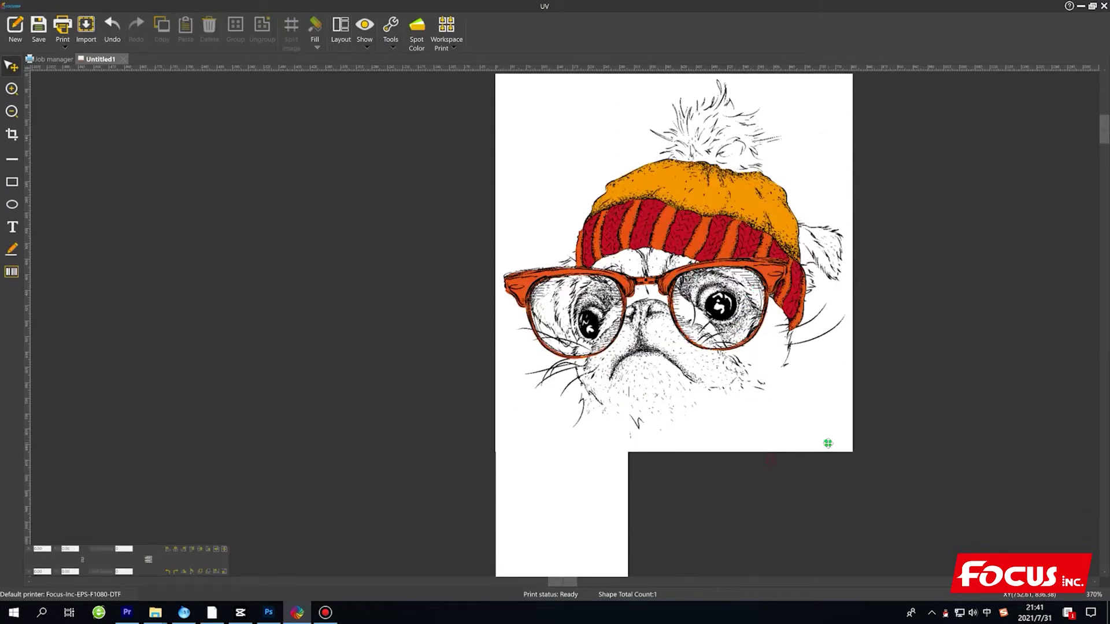
scroll(827, 444, down, 3)
scroll(743, 389, up, 4)
drag(710, 332, 748, 416)
drag(635, 368, 637, 351)
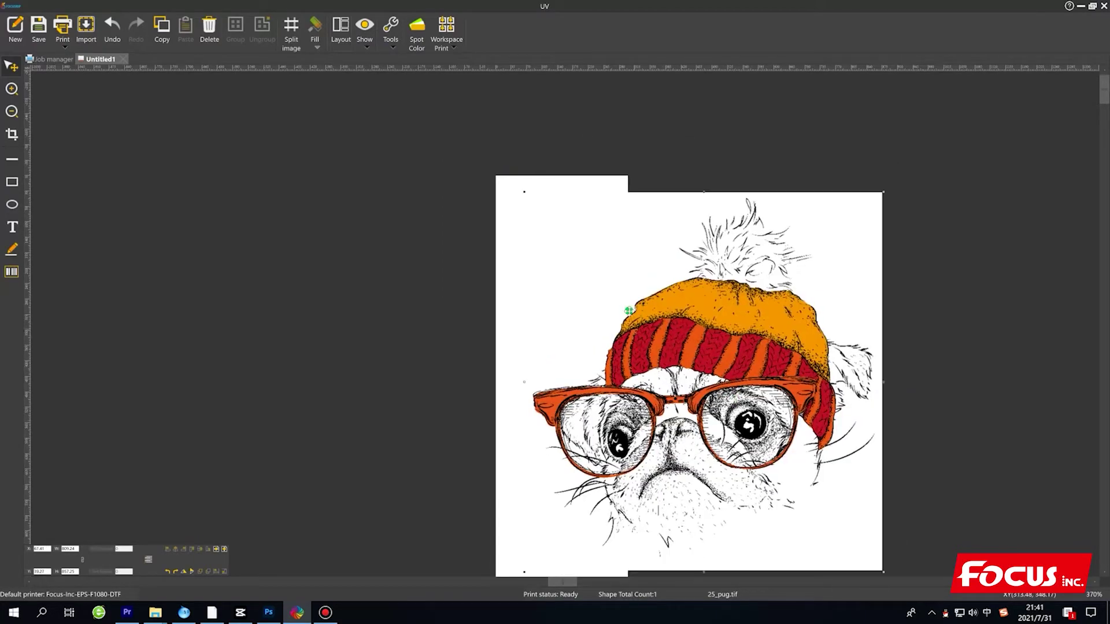
right_click(628, 264)
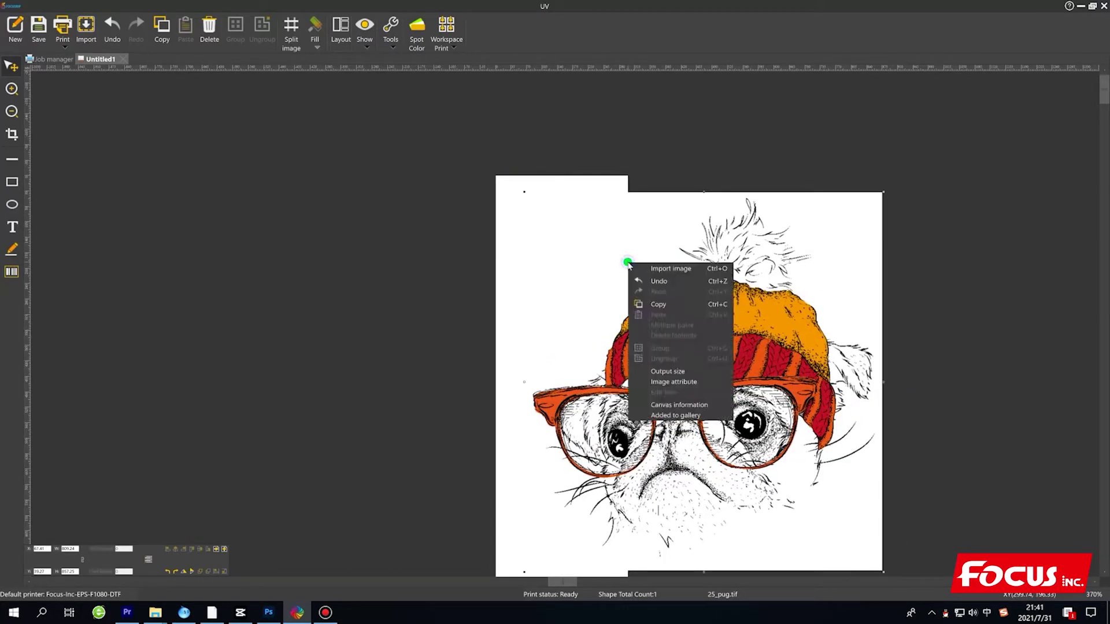
click(668, 371)
click(644, 347)
drag(734, 231, 815, 257)
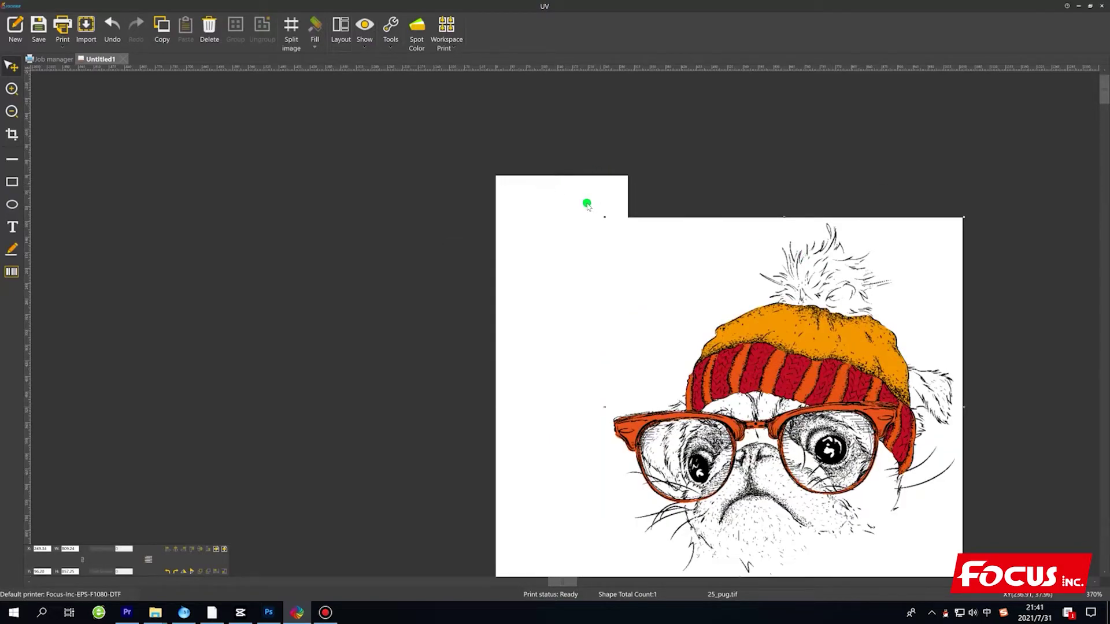
Step: Set the pug image's output width to 200 mm with the constraint ratio kept on
right_click(663, 260)
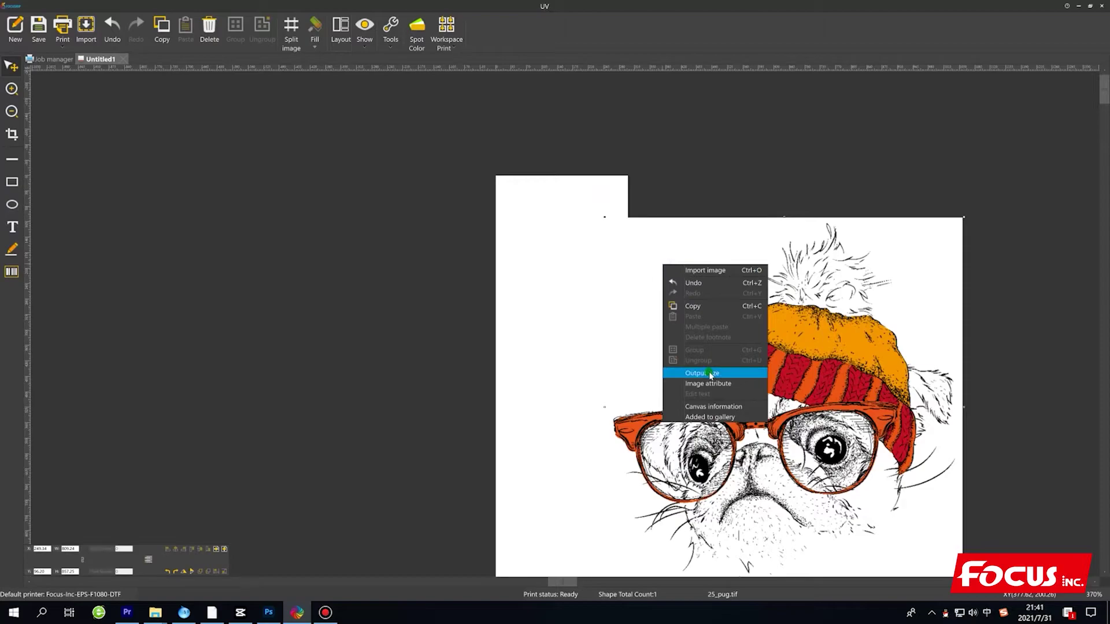
click(711, 375)
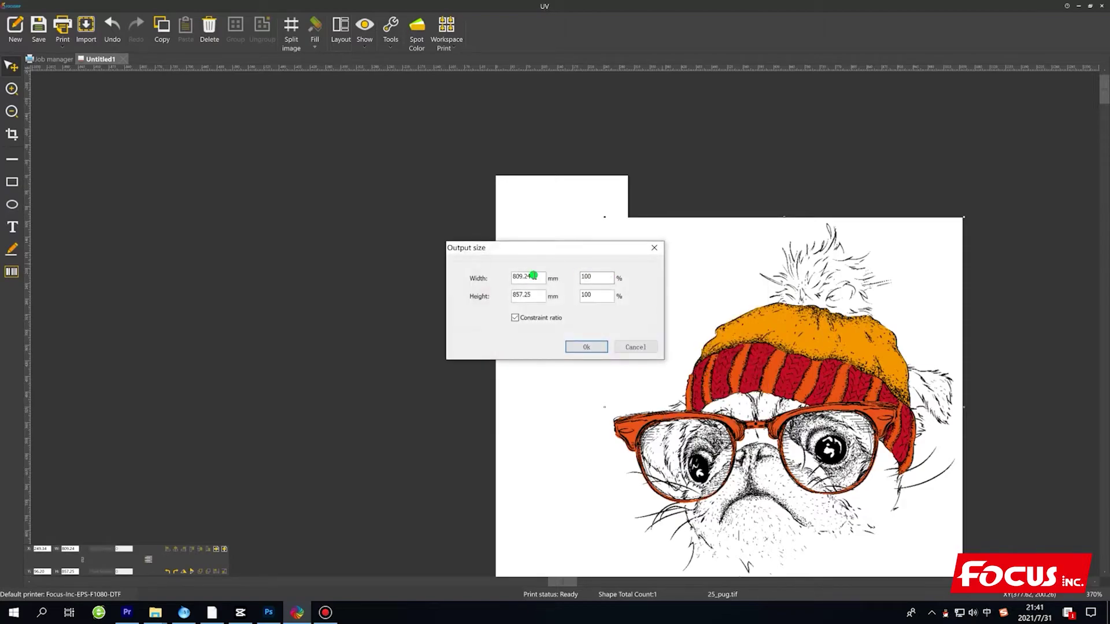
double_click(534, 277)
text(200)
key(Return)
Step: Move the resized pug image to the top of the page, roughly centred across its width, and deselect it
drag(630, 249, 552, 232)
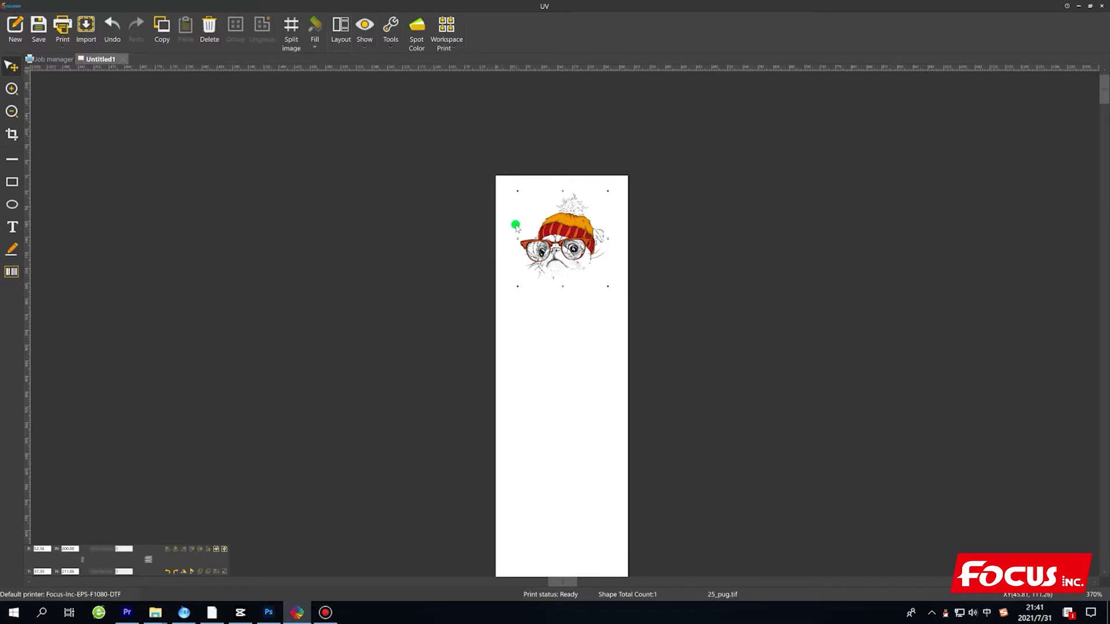
drag(569, 224, 569, 212)
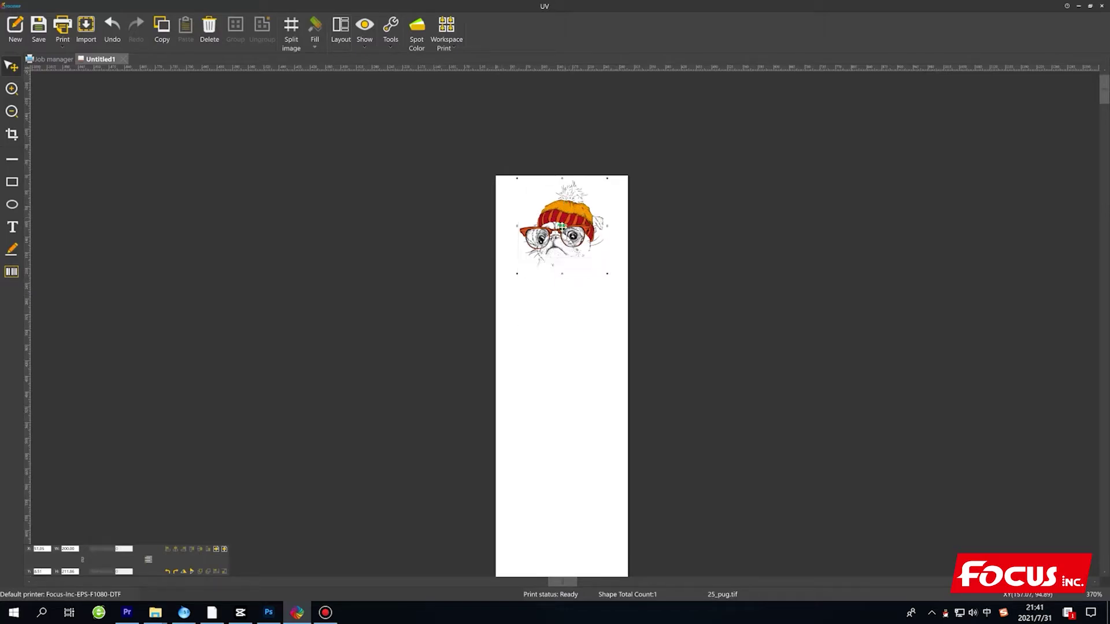
click(567, 310)
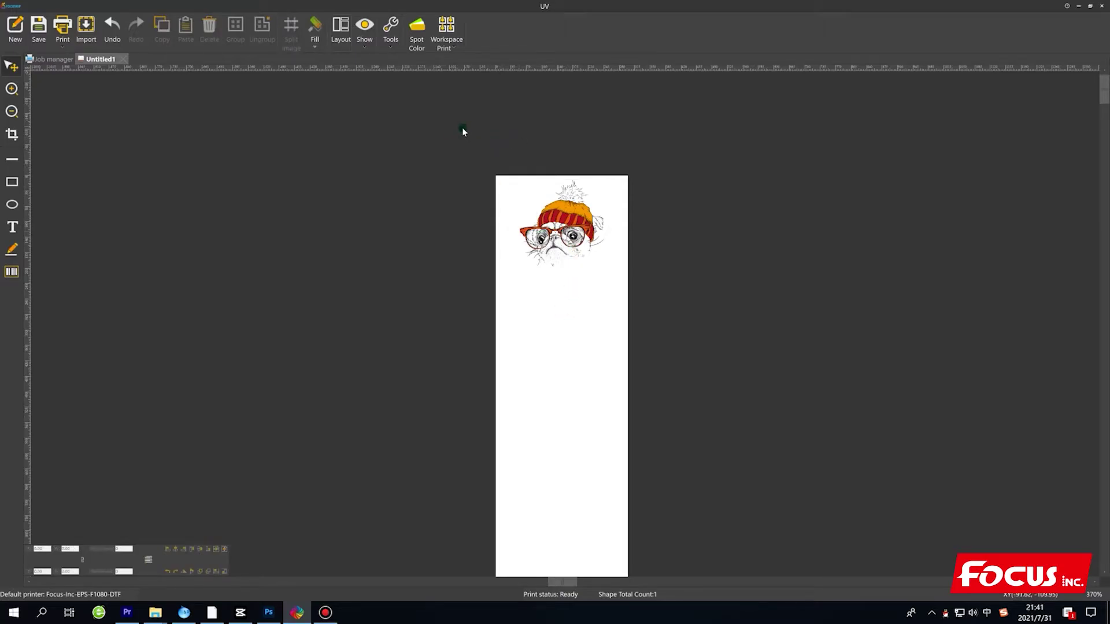
Step: Copy the 25_pug TIFF from the desktop into the 35F original test photo folder, inside 4. Test print file of the Focus Nebula-35F Support folder
click(1078, 6)
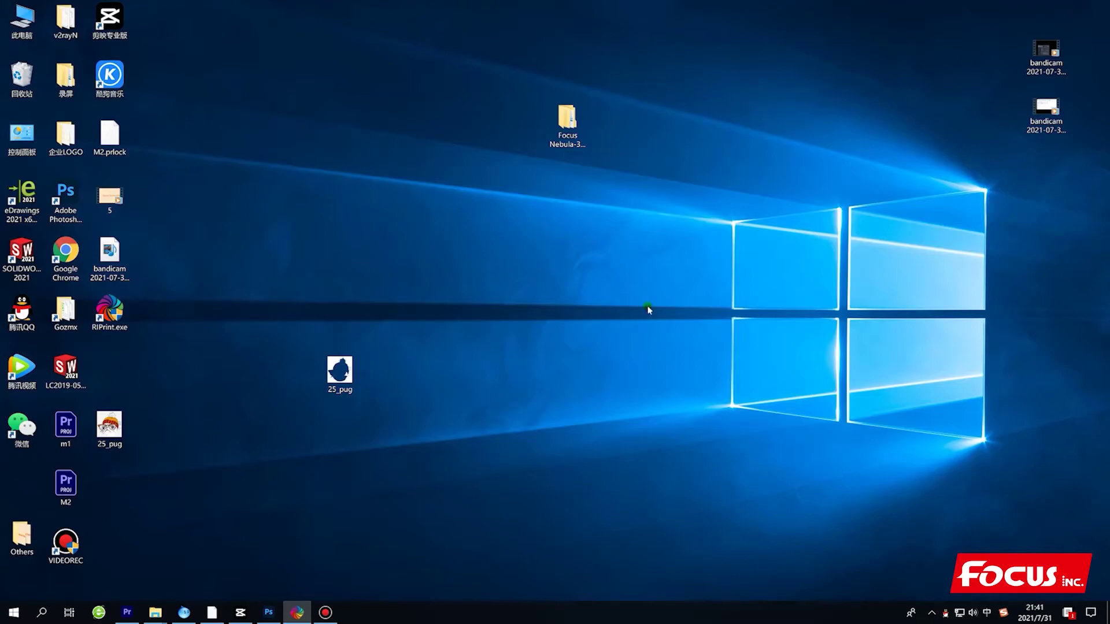
right_click(353, 371)
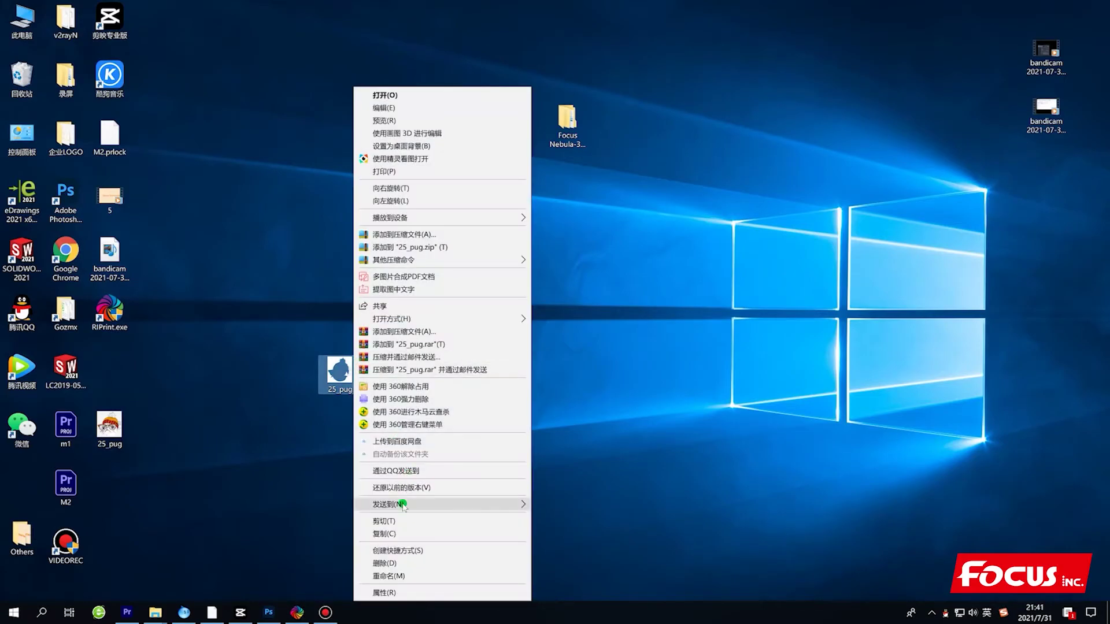
click(393, 533)
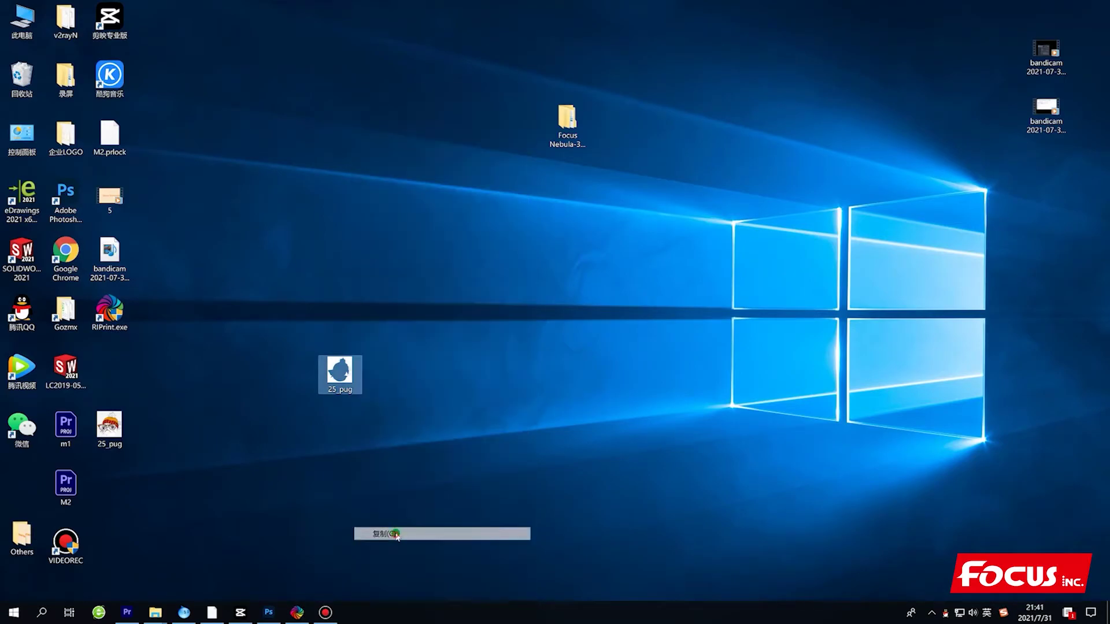
double_click(569, 121)
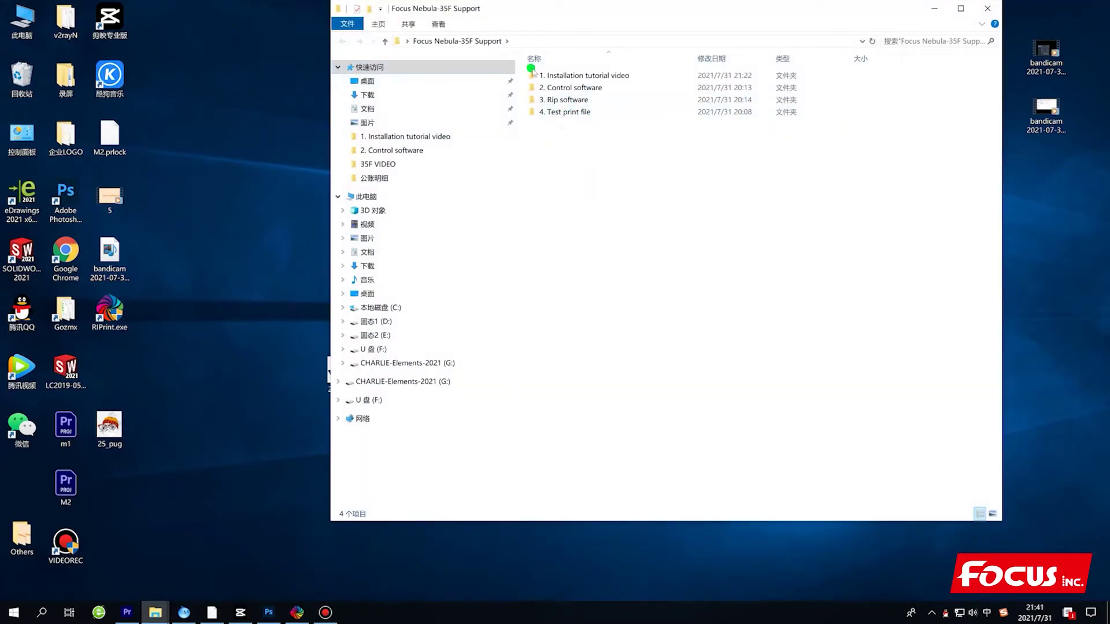
double_click(572, 111)
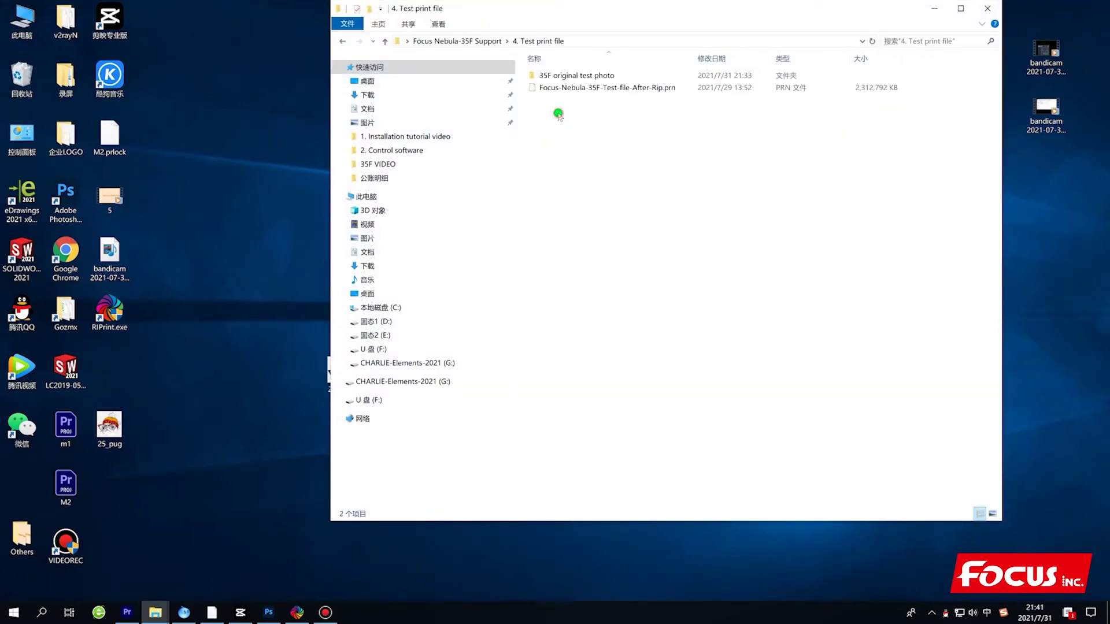
double_click(582, 79)
right_click(660, 291)
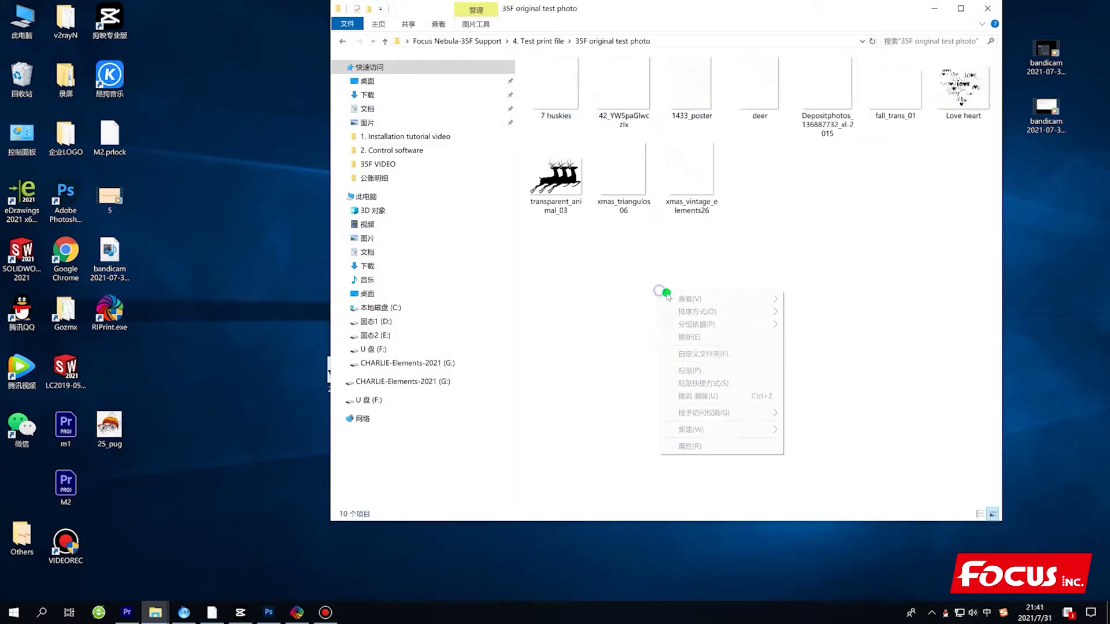
click(711, 370)
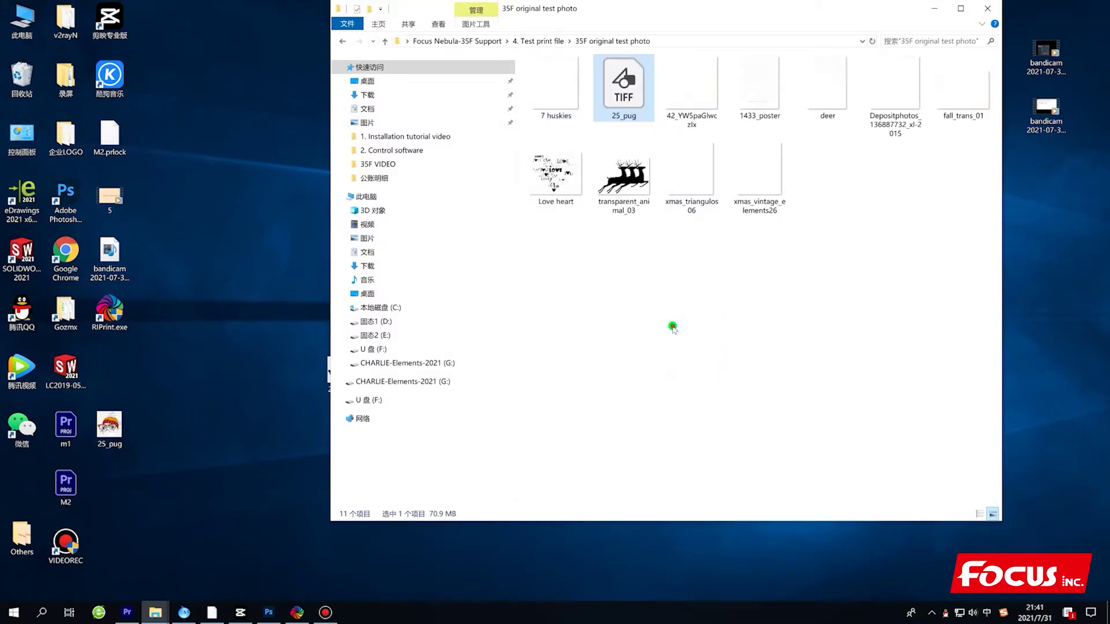
click(634, 106)
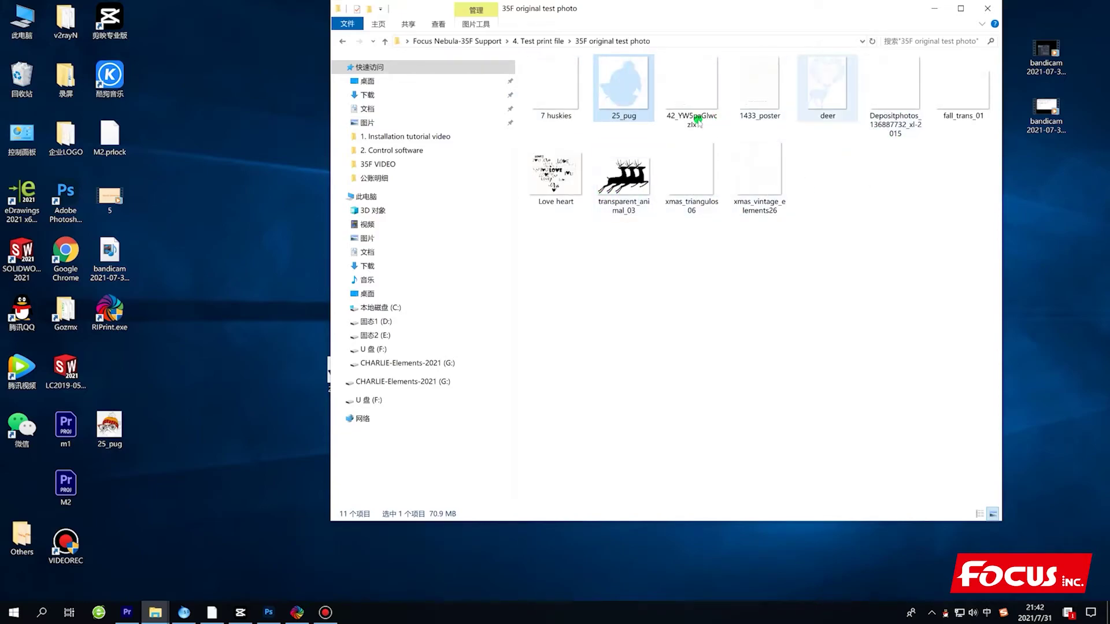
click(775, 350)
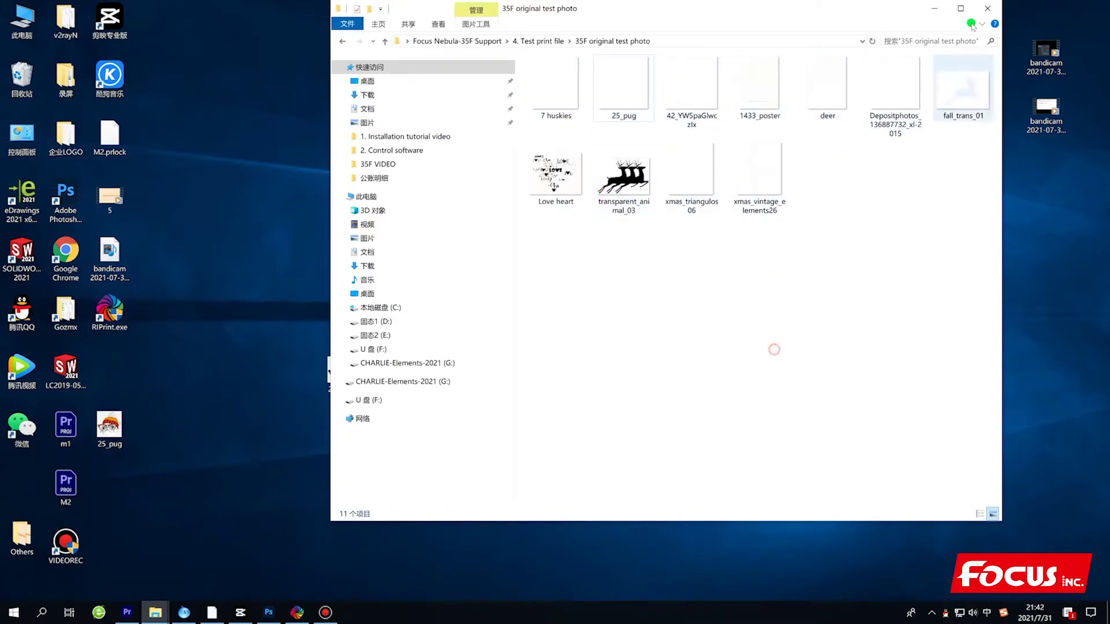
click(934, 8)
Step: Switch to RIPrint, start an image import and browse to the 35F original test photo folder inside 4. Test print file
click(297, 612)
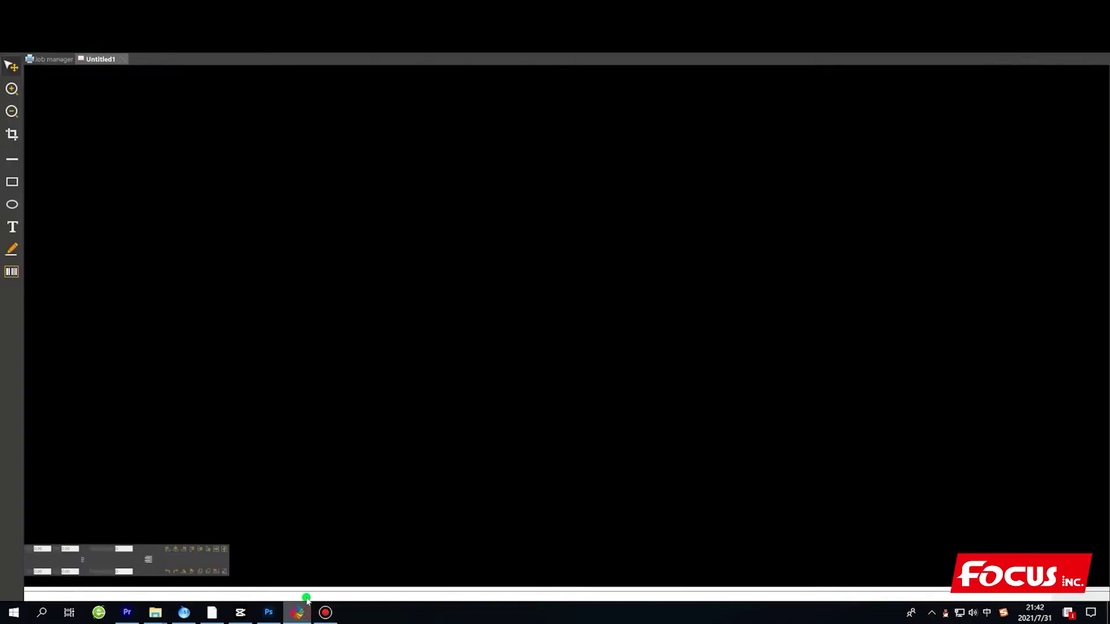
click(87, 32)
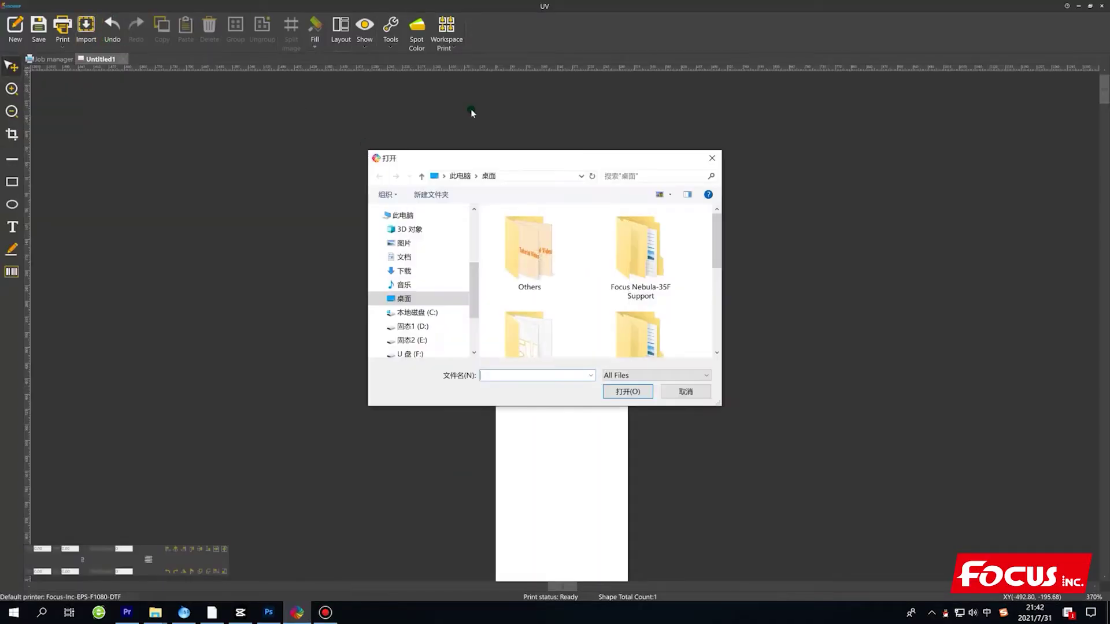
scroll(522, 317, down, 1)
double_click(614, 265)
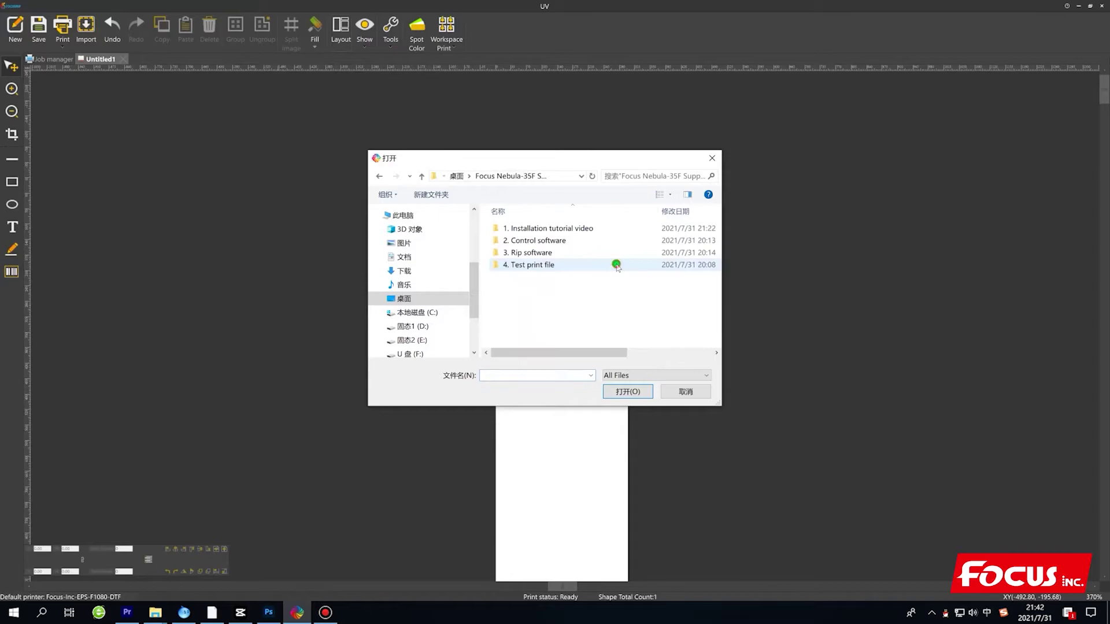
double_click(541, 264)
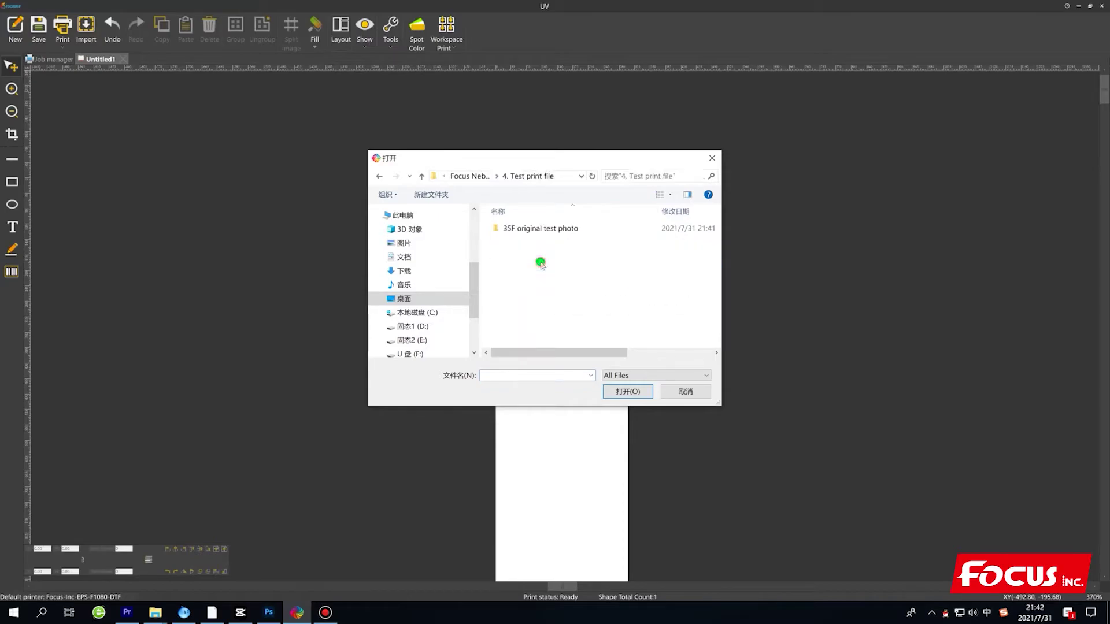
double_click(543, 229)
Step: Select every image in the folder except 25_pug and open them all for import
click(524, 253)
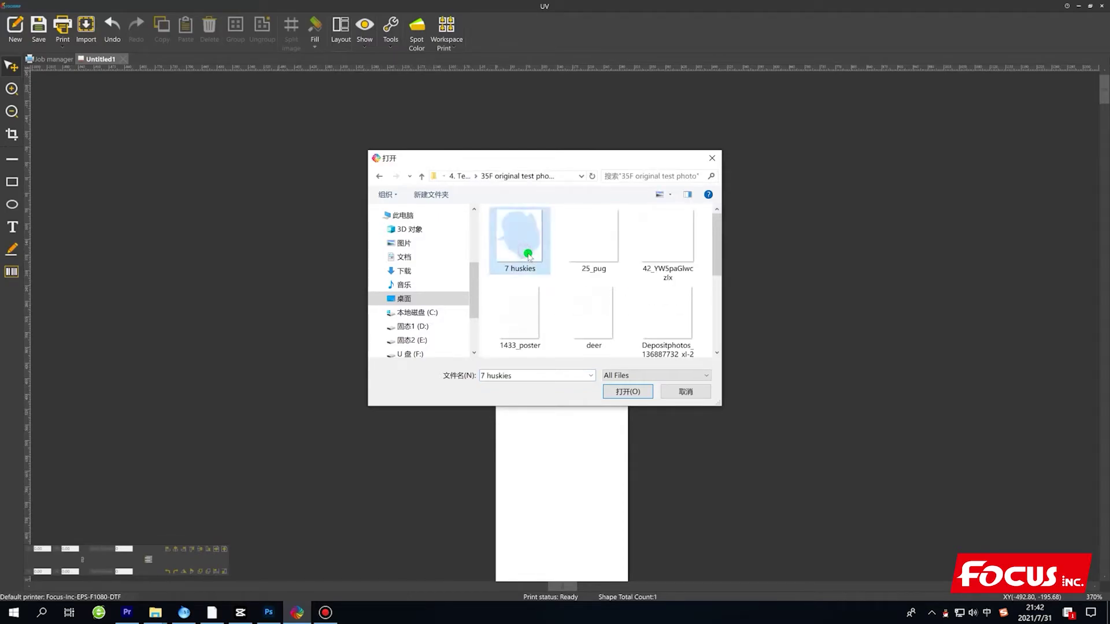
key(ctrl+a)
ctrl+click(589, 253)
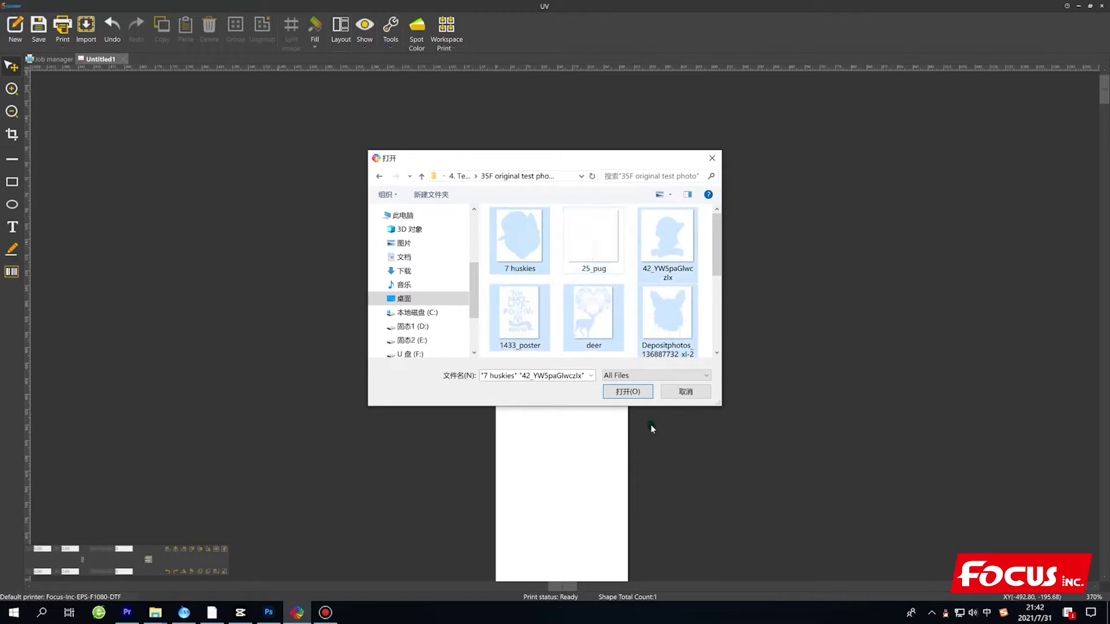
scroll(639, 298, down, 5)
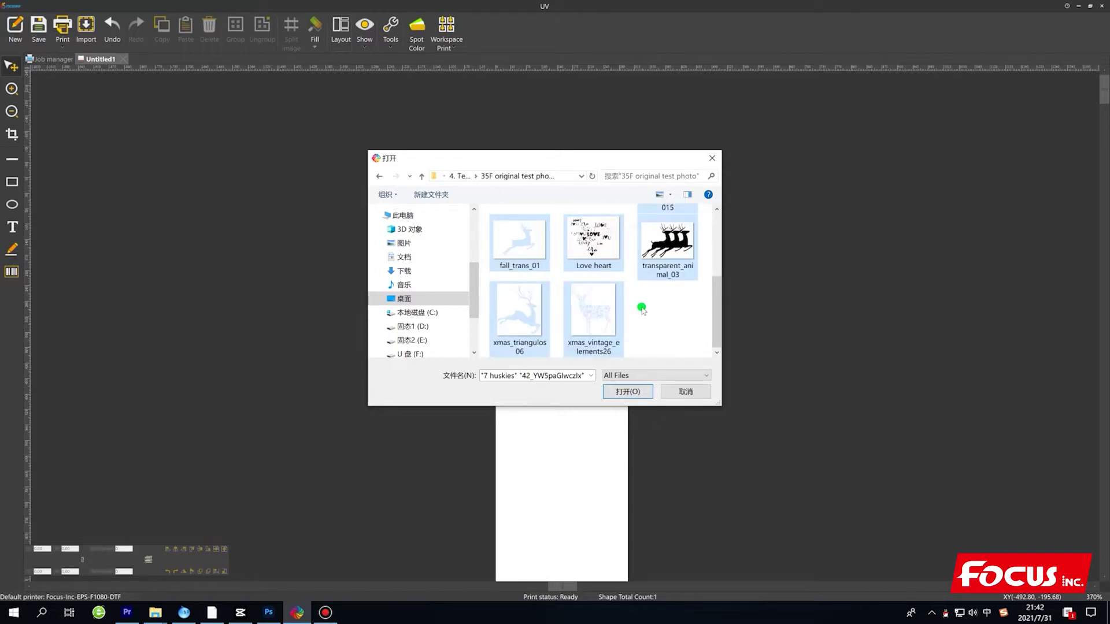
click(630, 392)
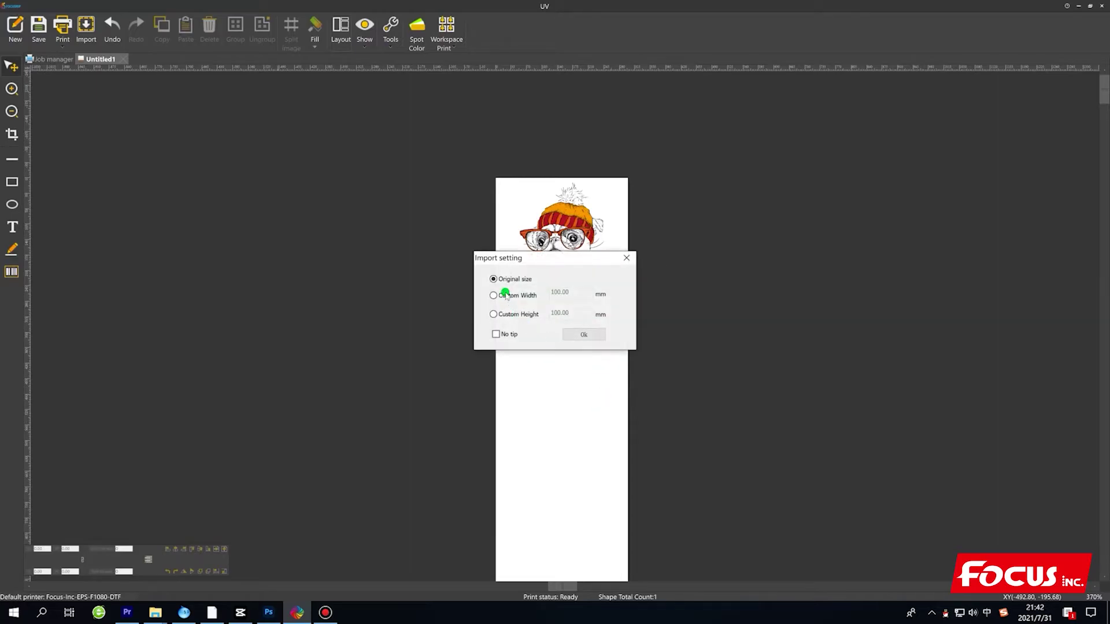
Step: Import the selected images with a custom width of 200 mm
click(495, 296)
double_click(578, 293)
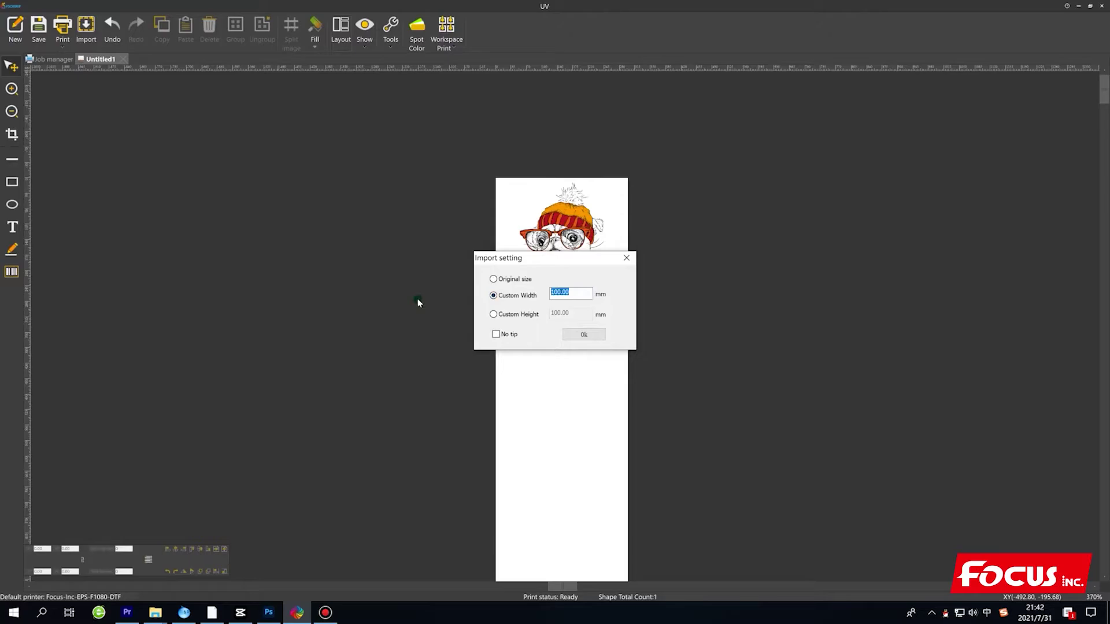
text(200)
click(584, 334)
Step: Move the selected column of imported images right so it sits roughly centred across the page beneath the pug
scroll(587, 341, down, 3)
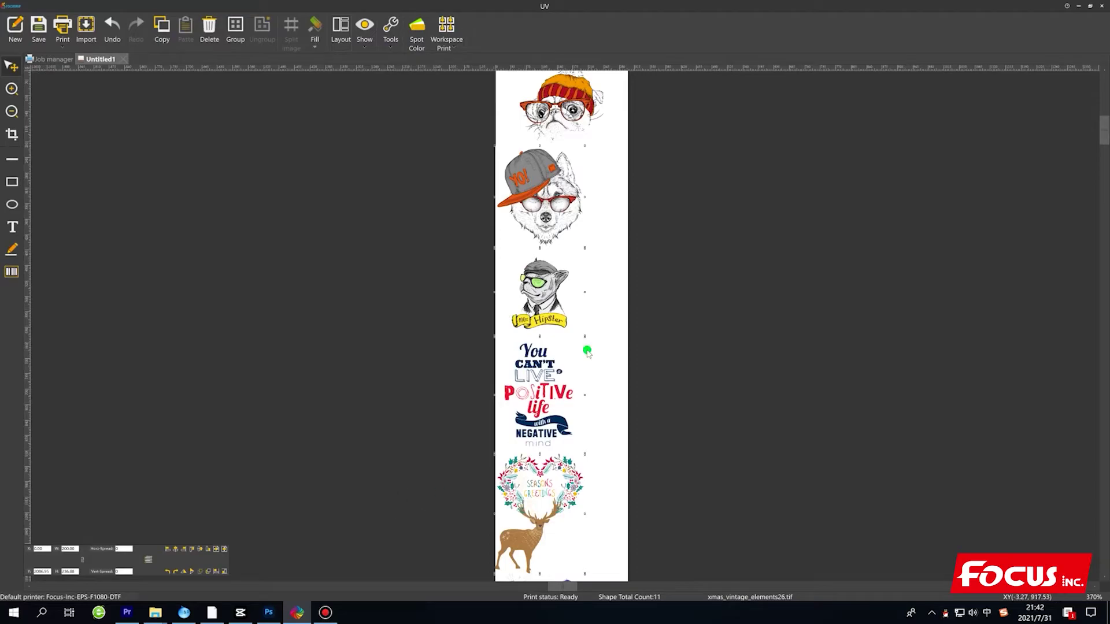
drag(545, 185, 568, 188)
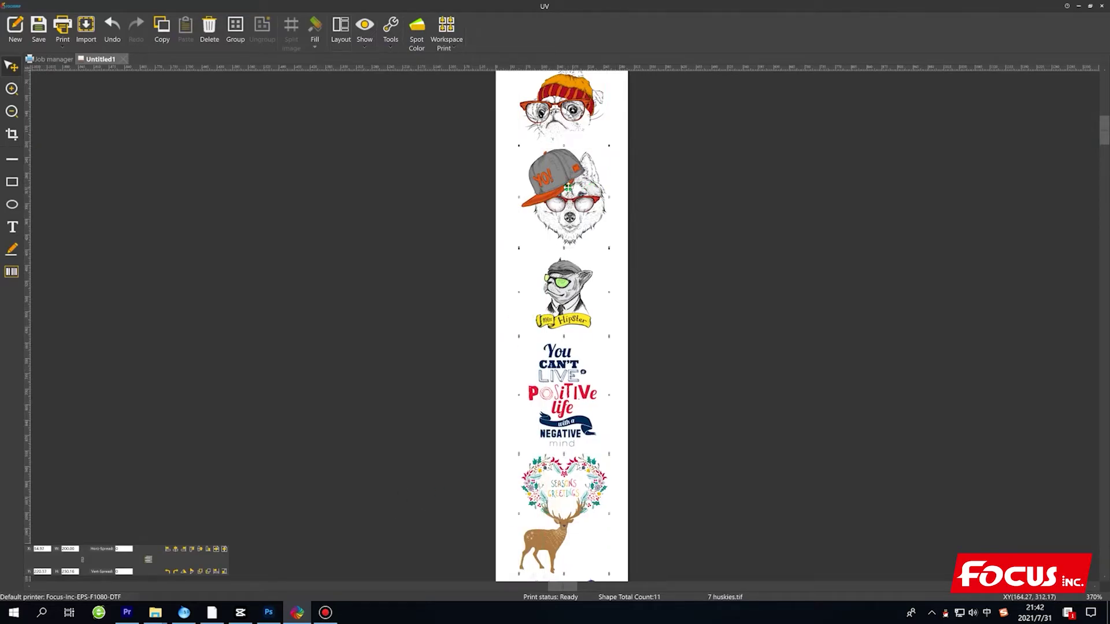
Step: Look over the whole column of images from the pug to the last deer, and clear the selection
scroll(579, 393, down, 4)
scroll(579, 423, down, 3)
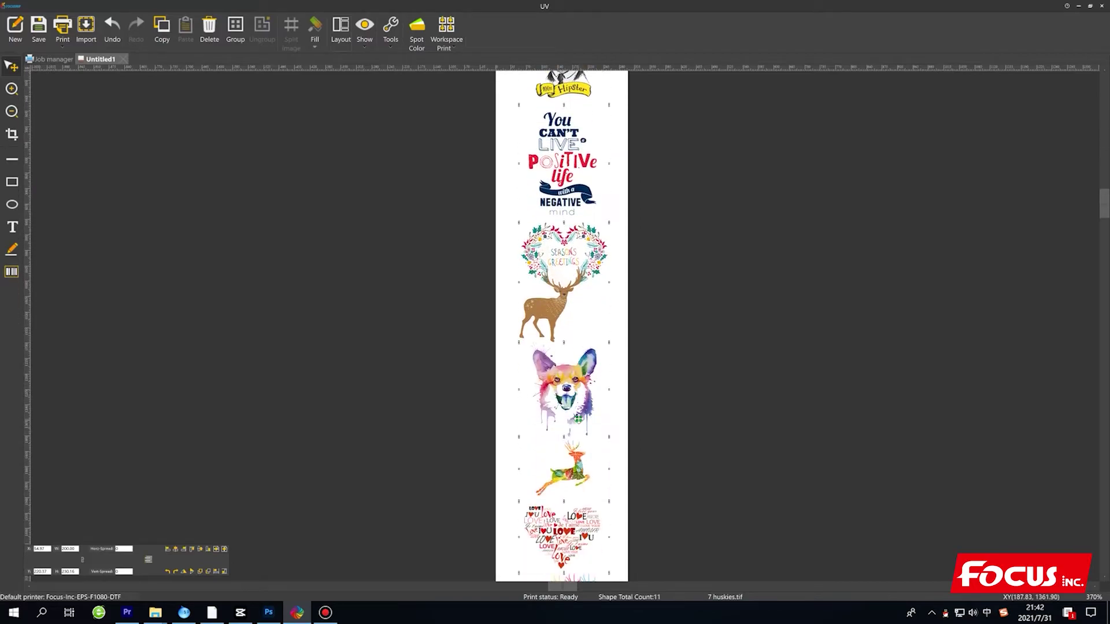
scroll(555, 425, down, 2)
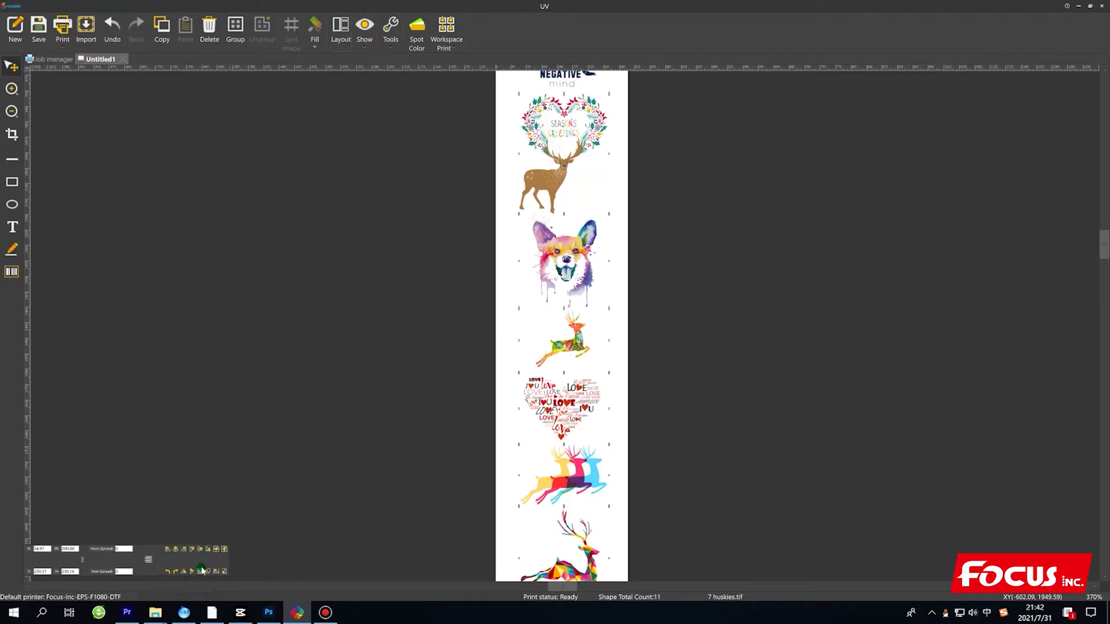
scroll(636, 393, up, 8)
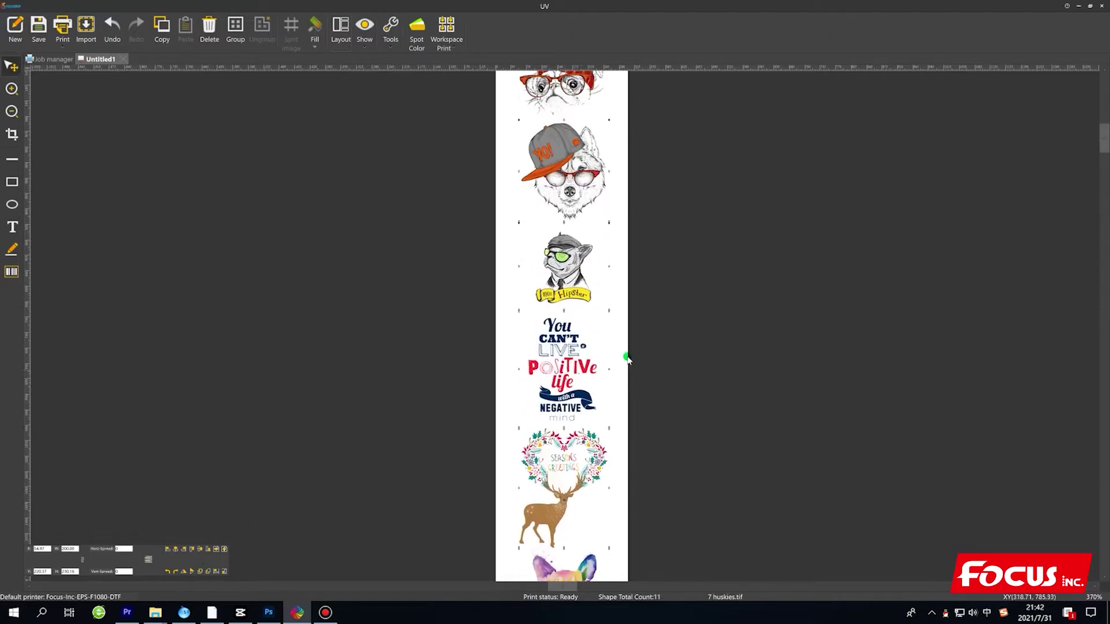
scroll(627, 359, up, 3)
scroll(606, 341, down, 10)
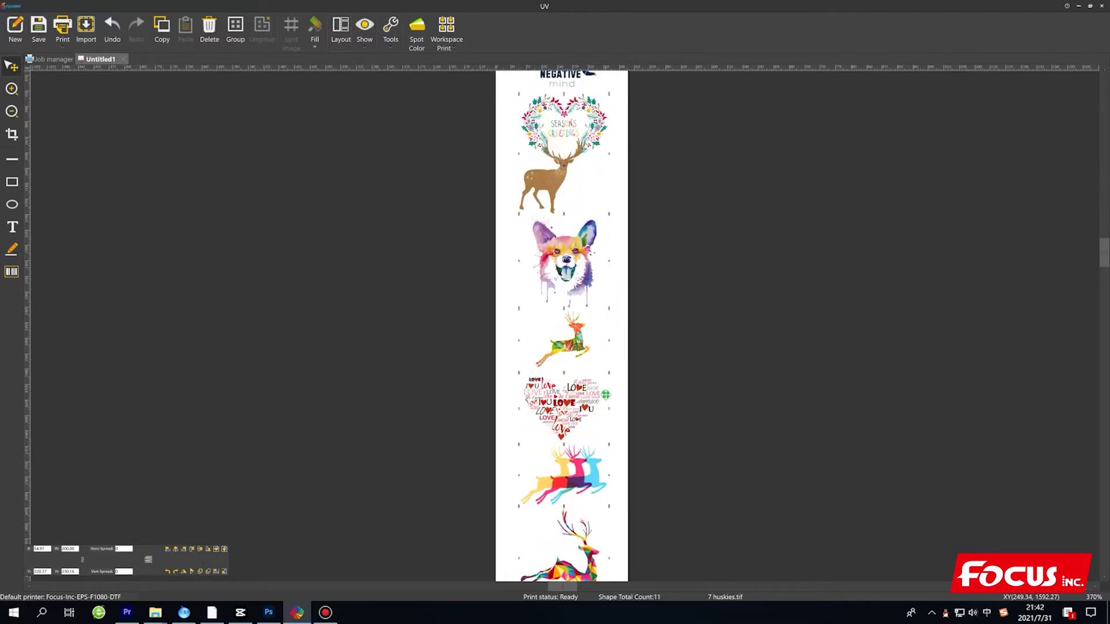
scroll(607, 404, down, 8)
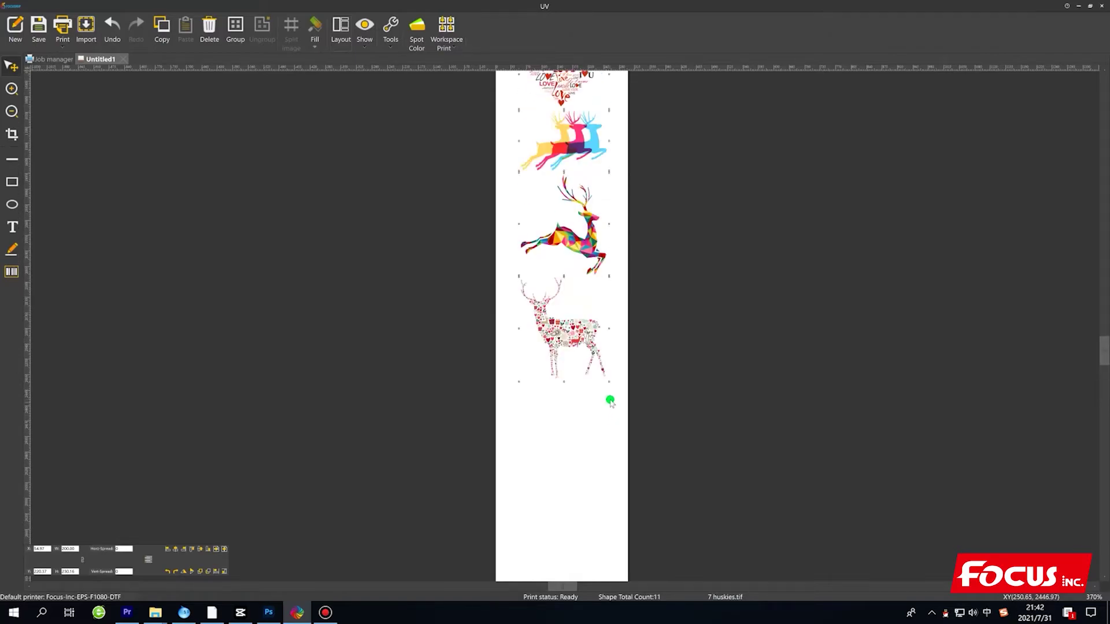
scroll(610, 402, up, 8)
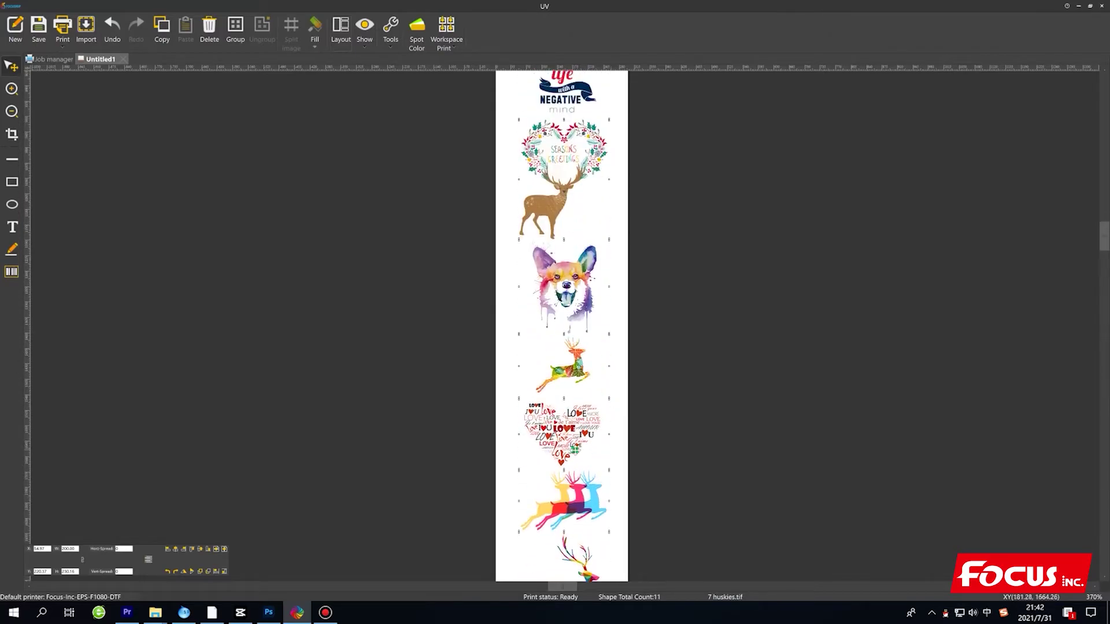
scroll(573, 448, up, 11)
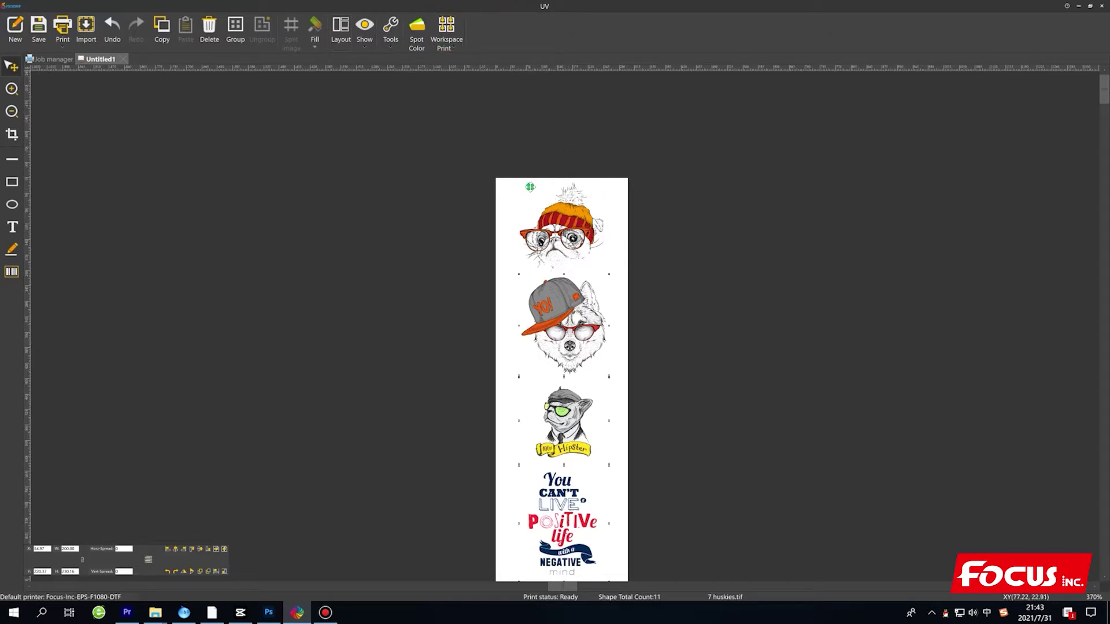
click(539, 166)
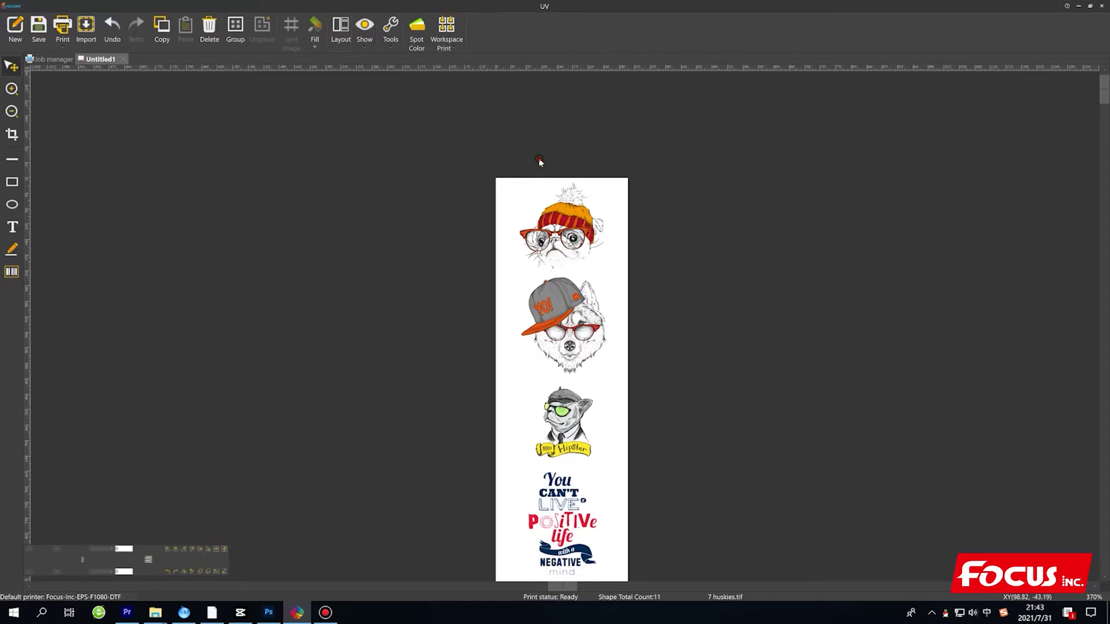
Step: Open the Spot Color settings and set the data source type to Spot for both the first and second spot colors
click(417, 35)
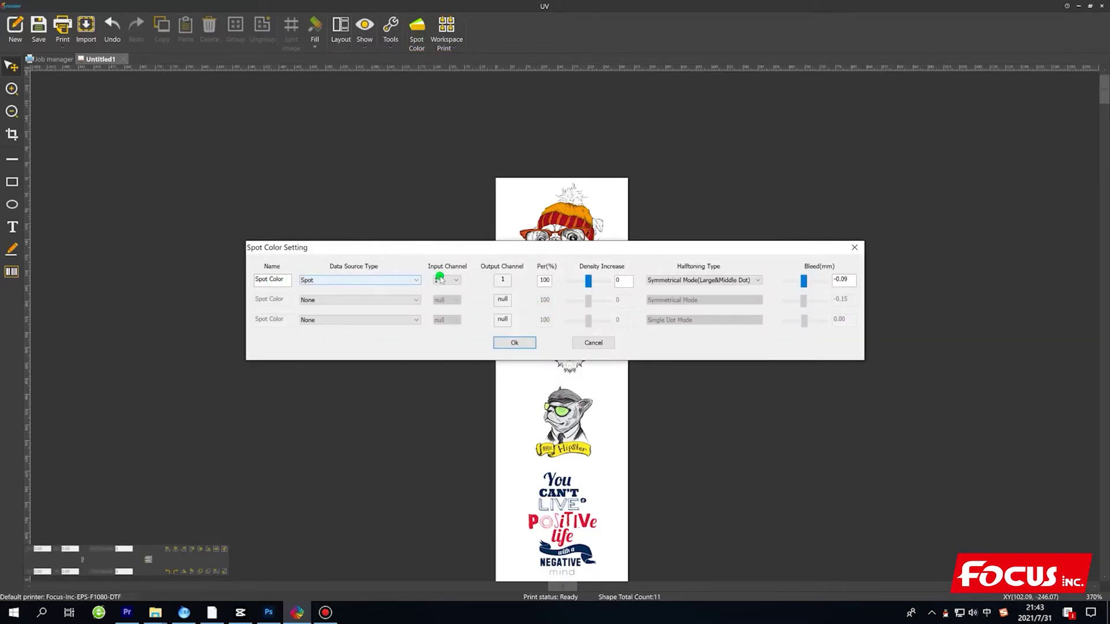
click(336, 301)
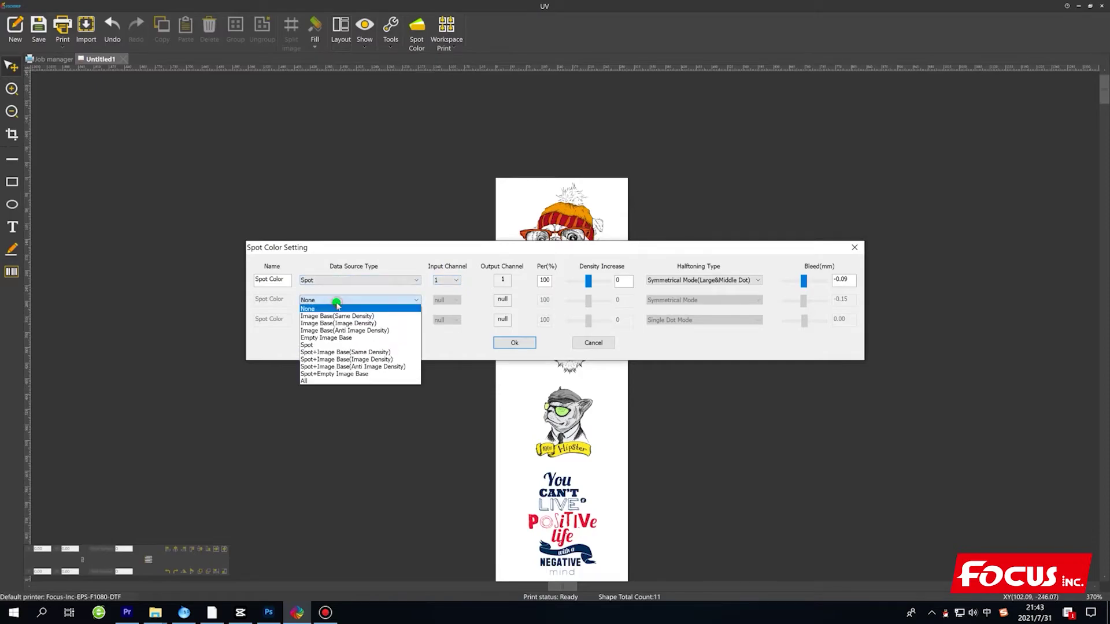
click(324, 345)
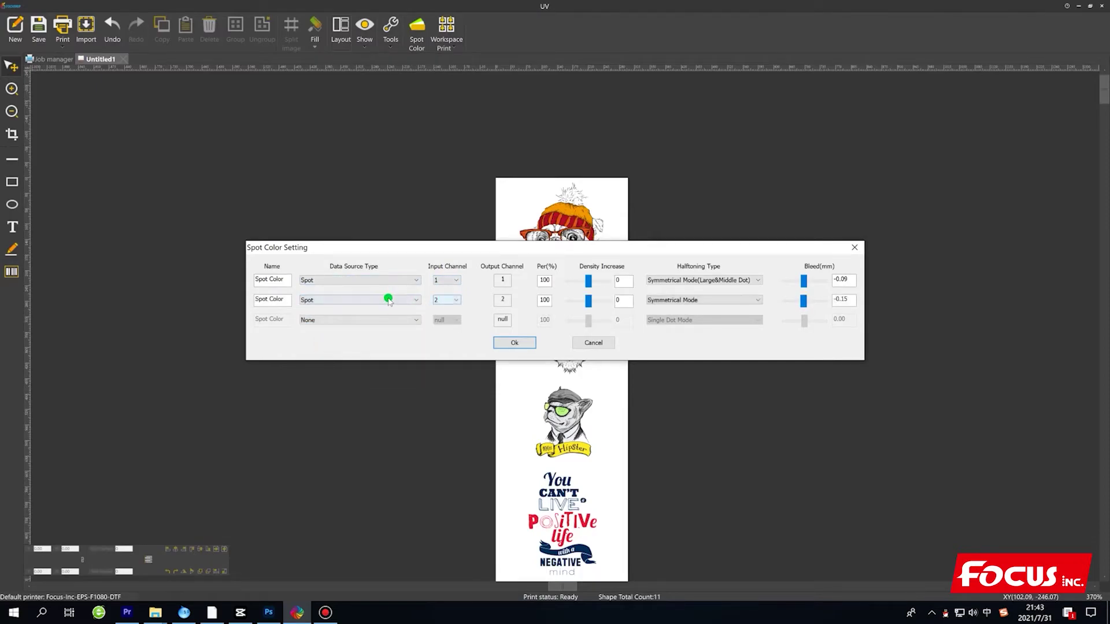
click(344, 300)
click(324, 345)
click(336, 287)
click(322, 324)
Step: Set the data source type of the first and second spot colors to None
click(334, 282)
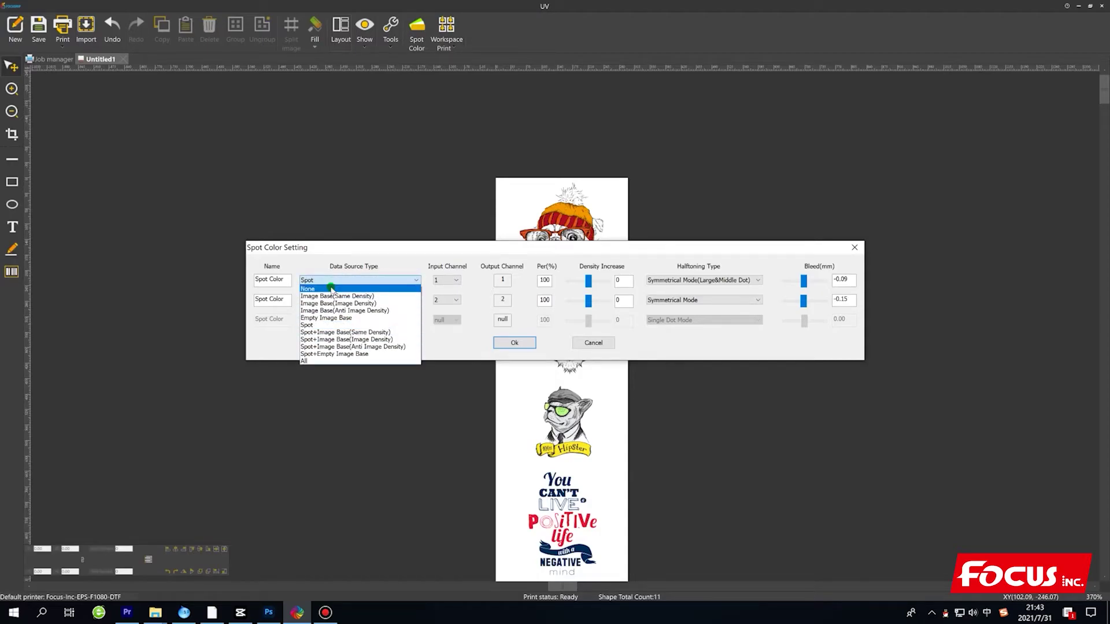
click(331, 288)
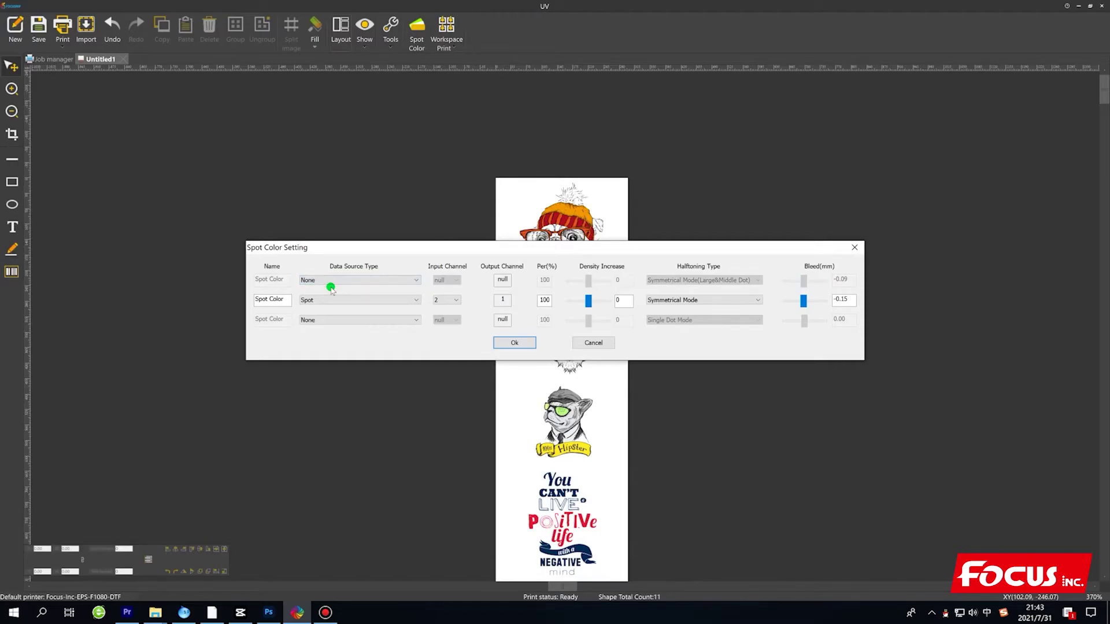
click(314, 300)
click(315, 311)
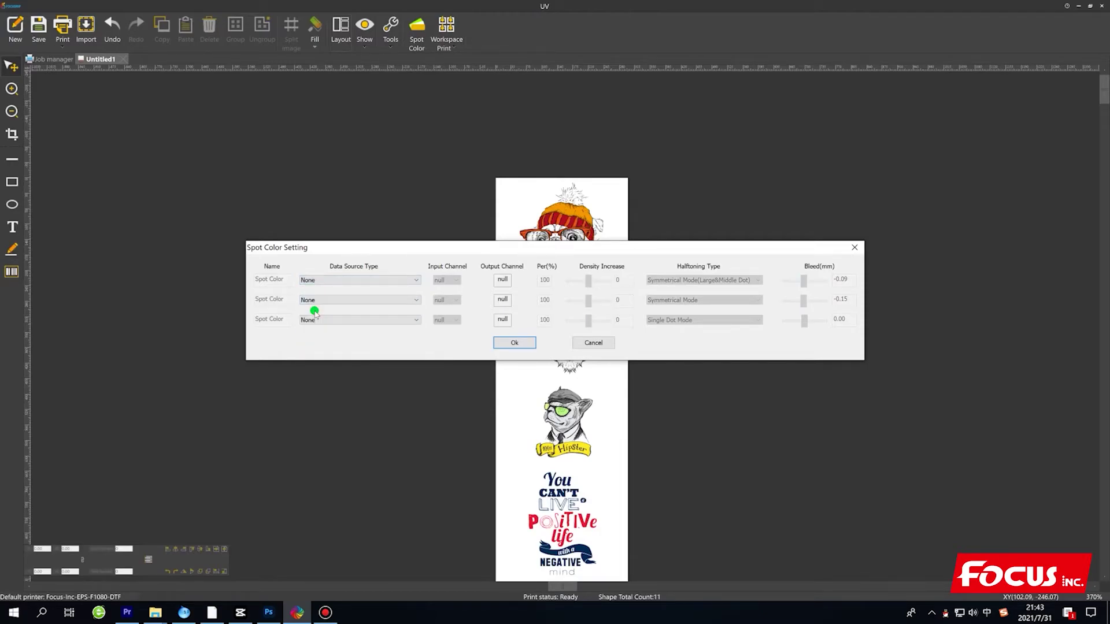
Step: Assign Spot as the data source type of the first two spot colors, using input channels 1 and 2
click(324, 282)
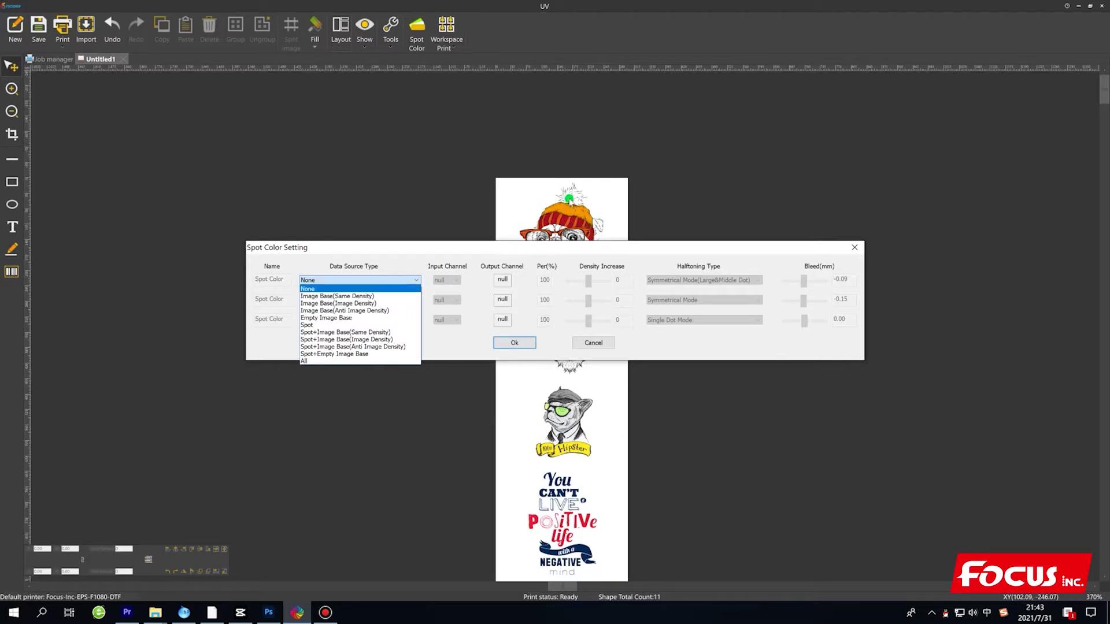
click(355, 325)
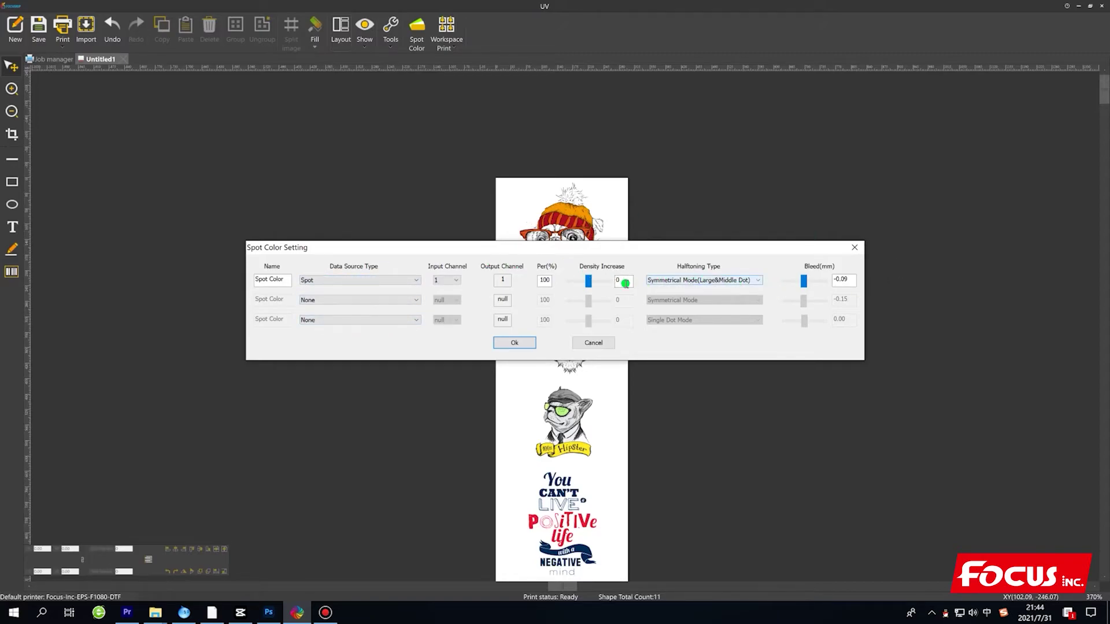
click(850, 280)
click(328, 300)
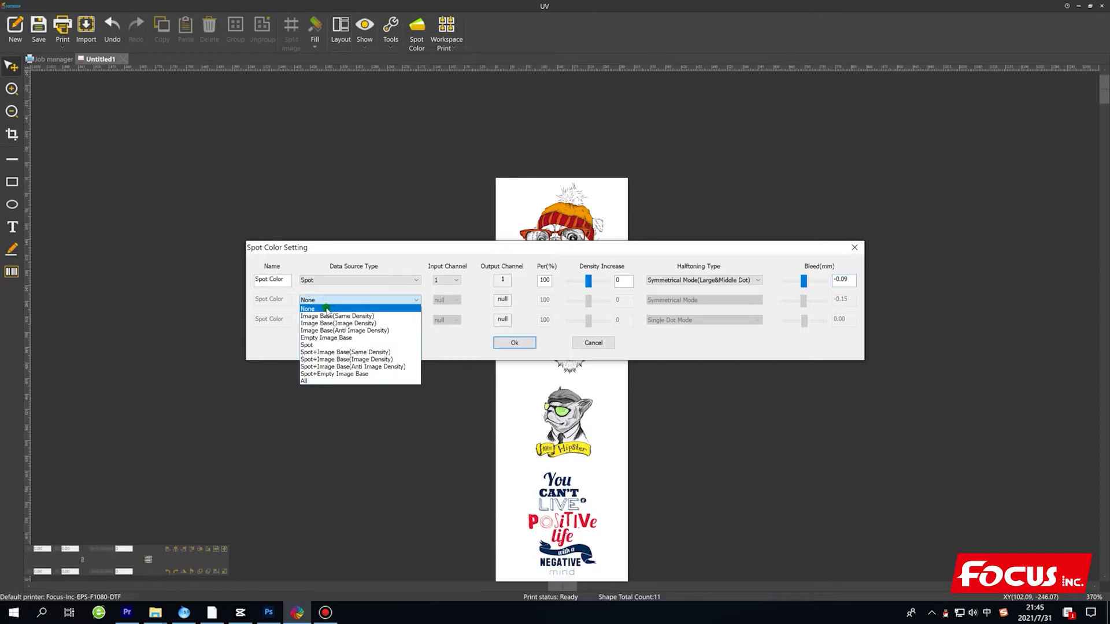
click(321, 345)
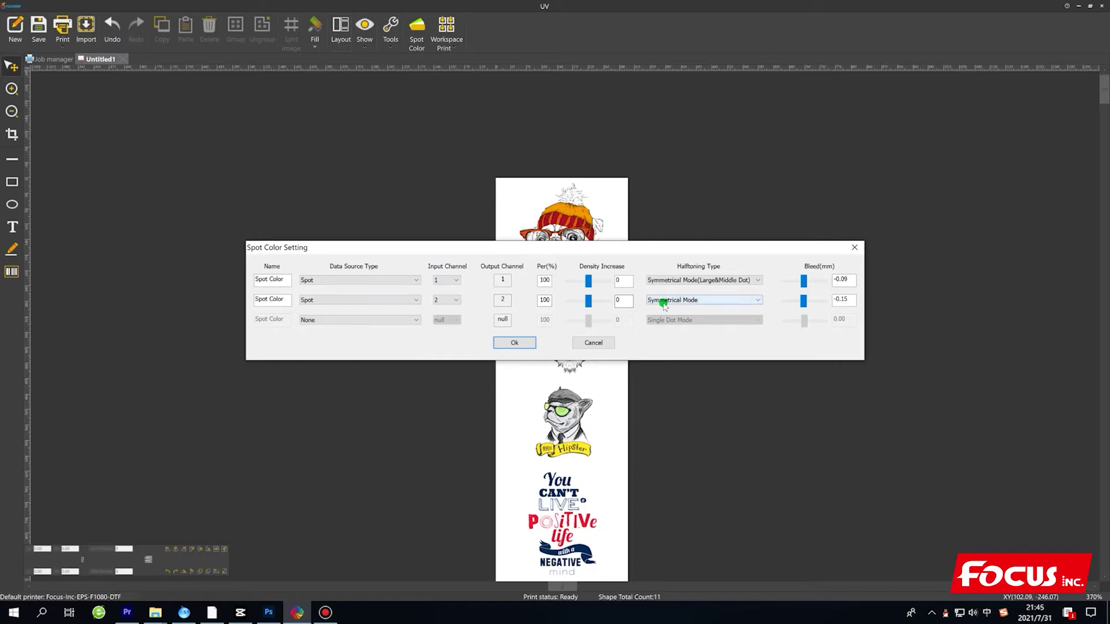
Step: Switch to Photoshop, examine the pug image's W1 and W2 channels individually, and return to the RIPrint spot color settings
click(272, 617)
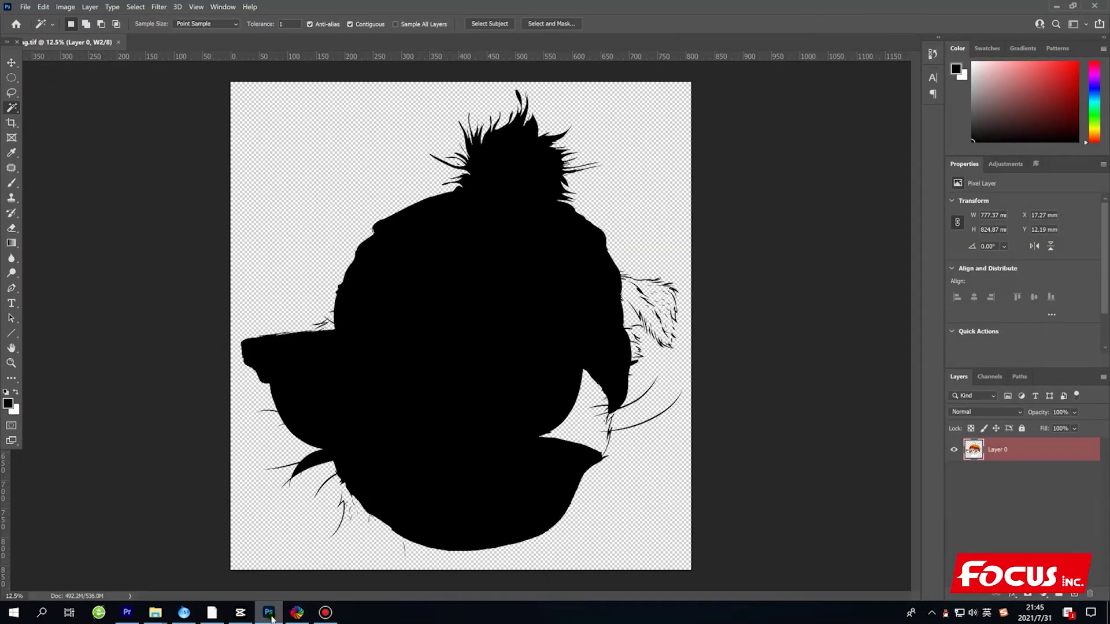
click(990, 377)
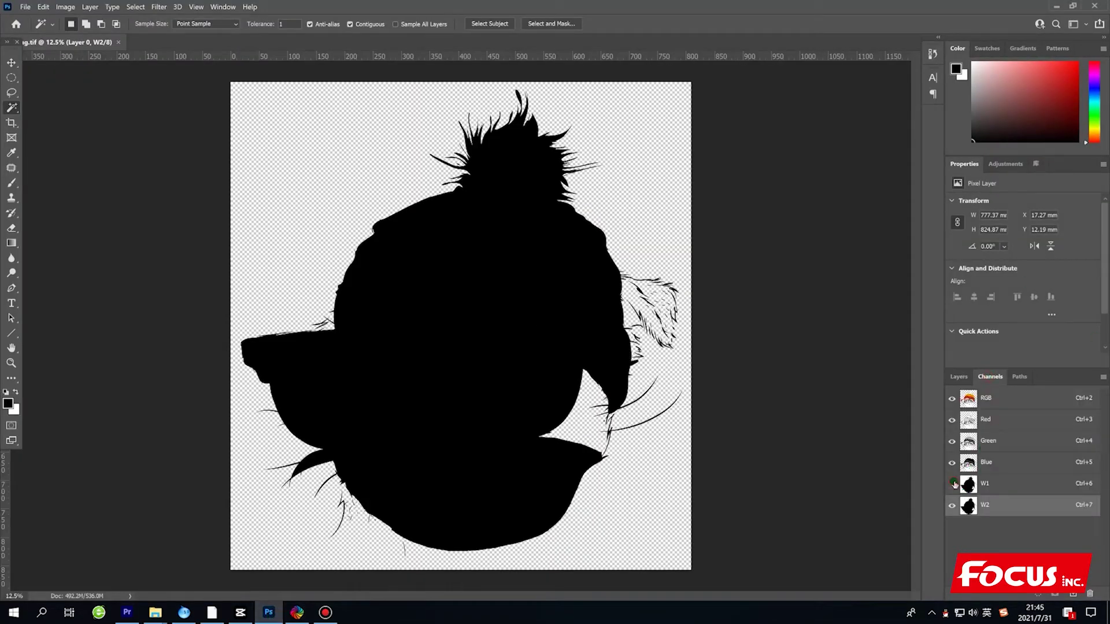
click(951, 505)
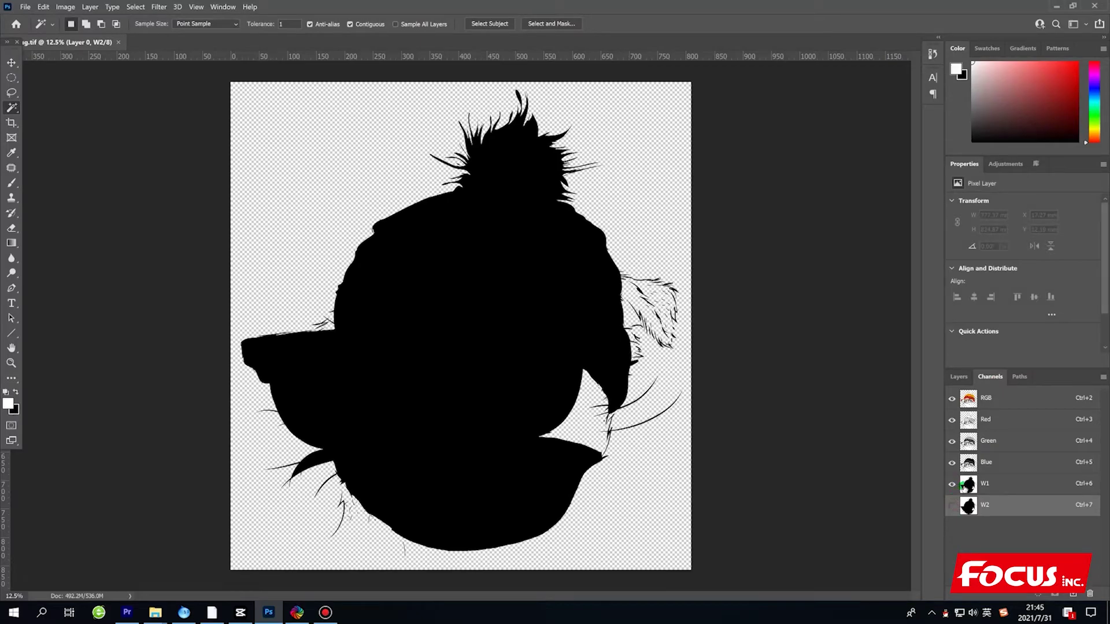
click(981, 485)
click(952, 506)
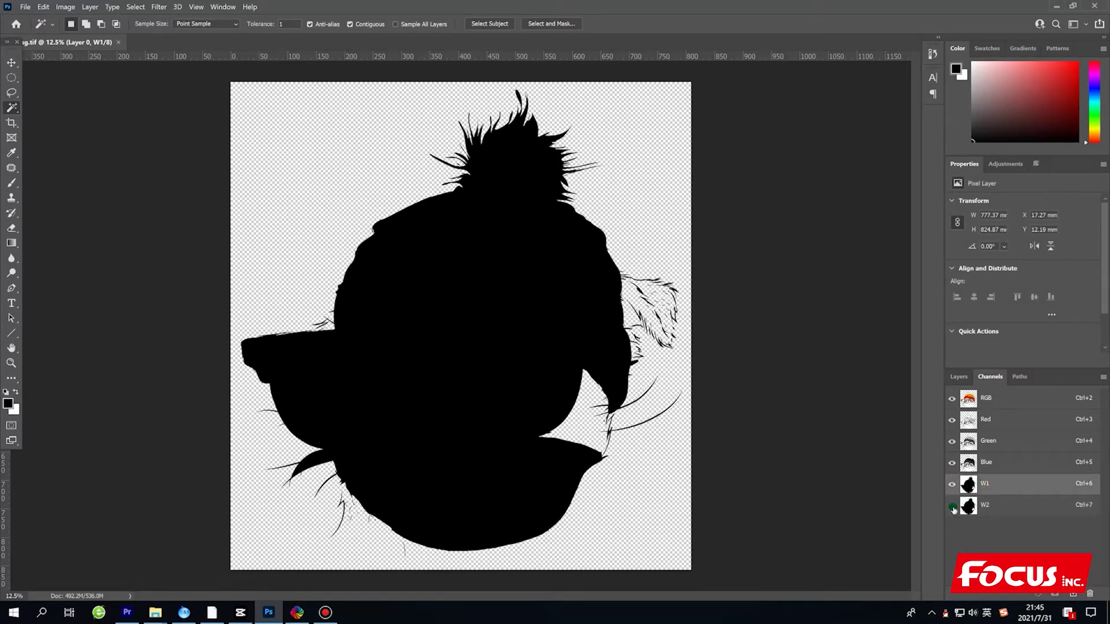
click(995, 498)
click(1000, 480)
click(999, 500)
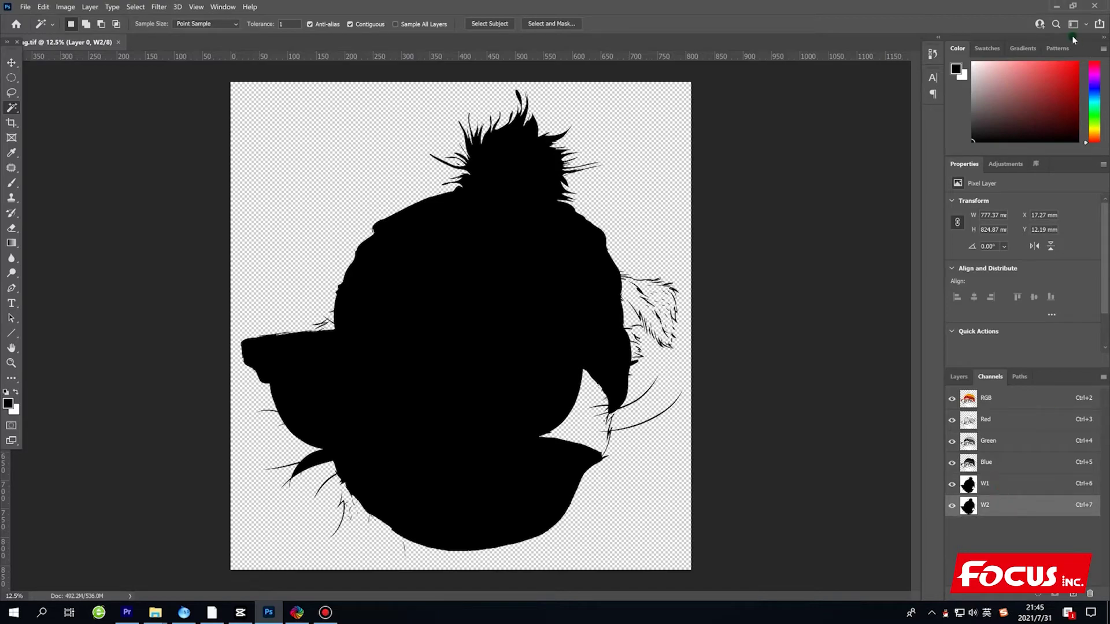
click(1055, 5)
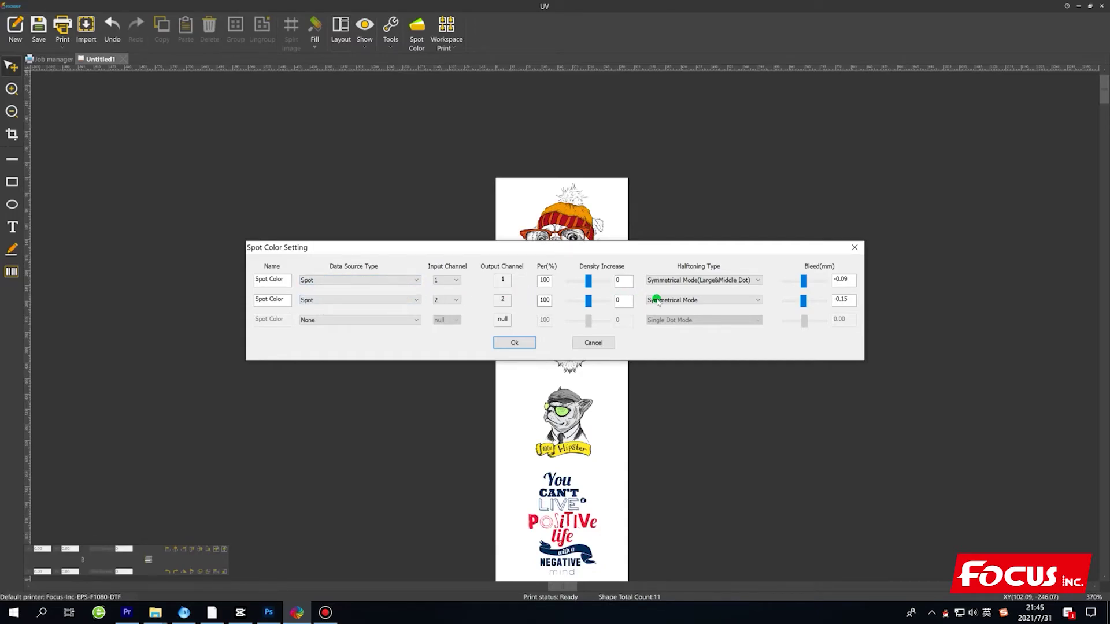
Step: Set the second spot color's bleed to -0.09 mm and its halftoning to Symmetrical Mode(Large&Middle Dot), and apply the spot color settings
drag(848, 300, 837, 298)
click(841, 299)
click(836, 280)
key(Delete)
text(-)
click(717, 301)
click(723, 330)
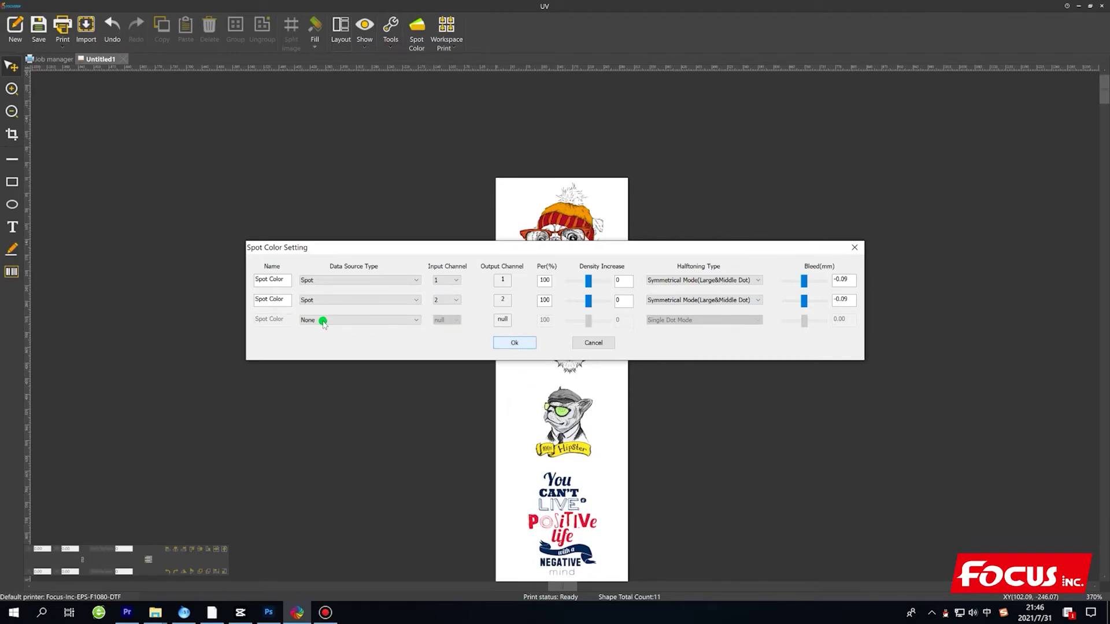
click(516, 344)
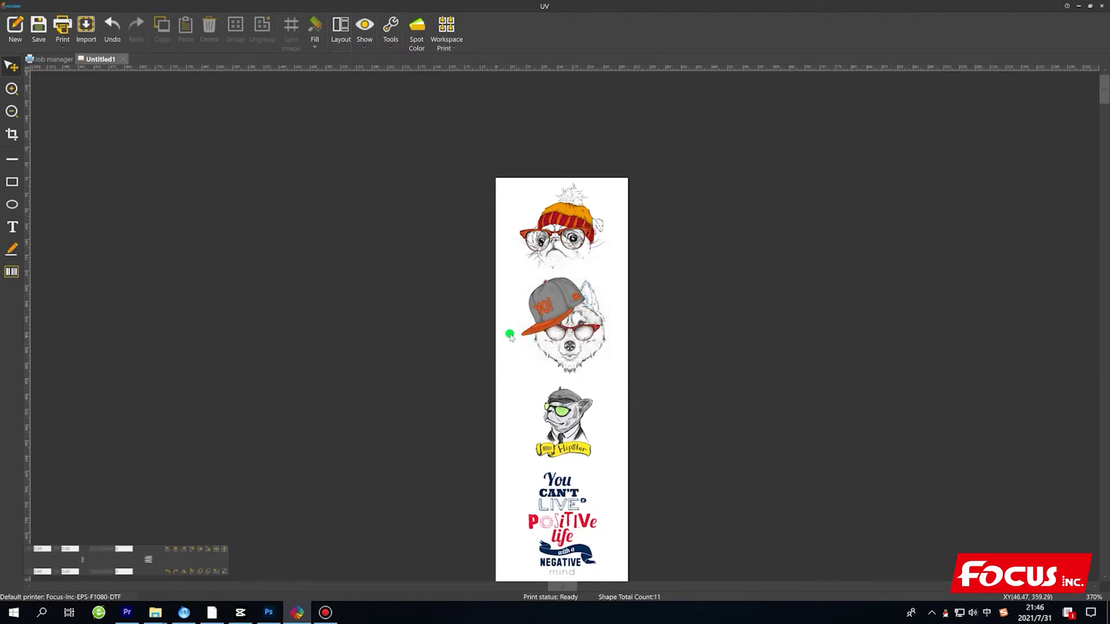
Step: Open the print settings for the layout and select the FOCUS_3_IB_PET Ink_On_Film_720x1440_8Pass solution
click(61, 40)
drag(616, 160, 888, 154)
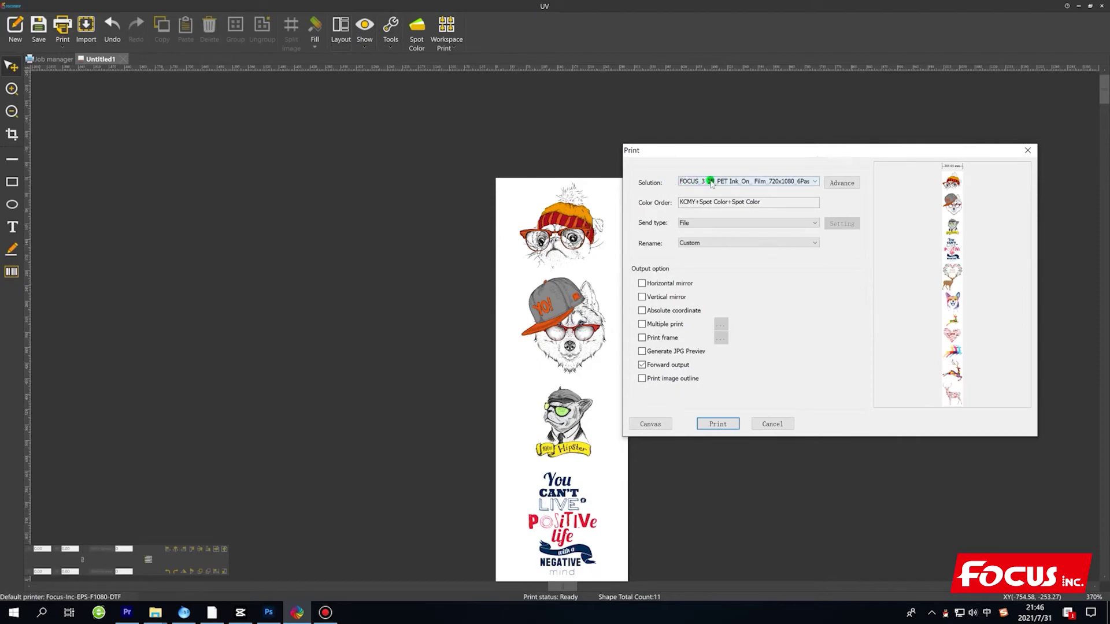
click(710, 182)
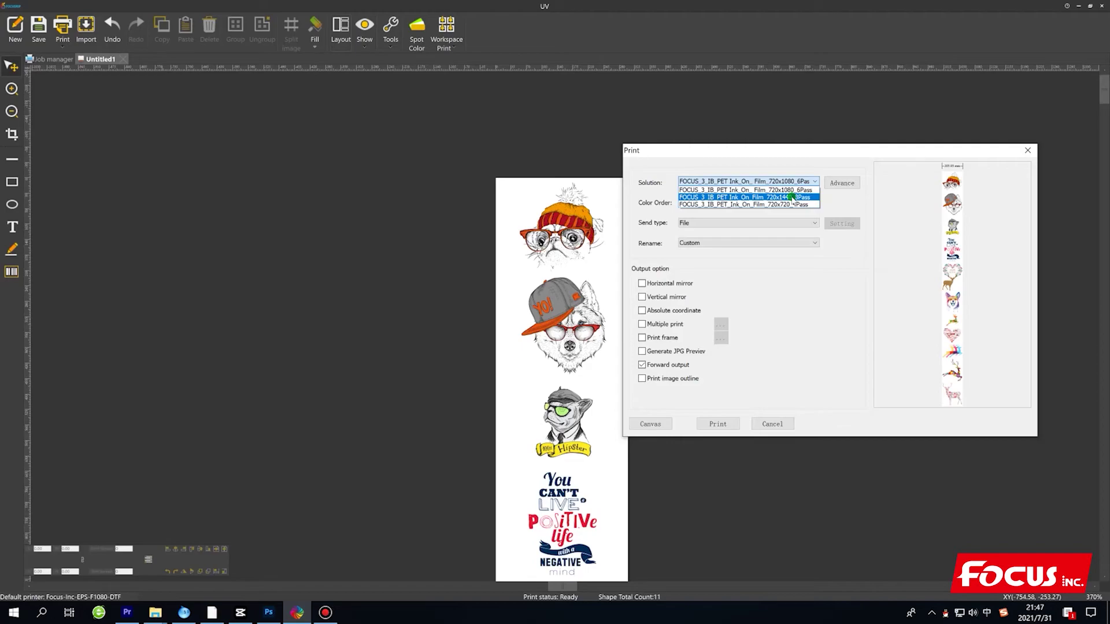
click(791, 197)
click(796, 184)
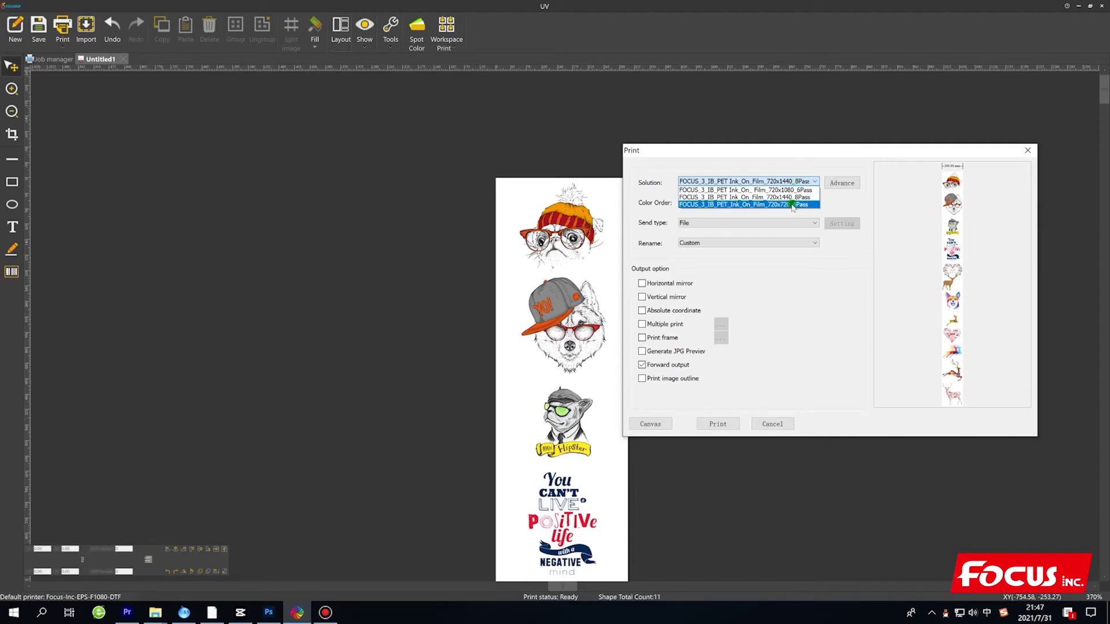
click(791, 197)
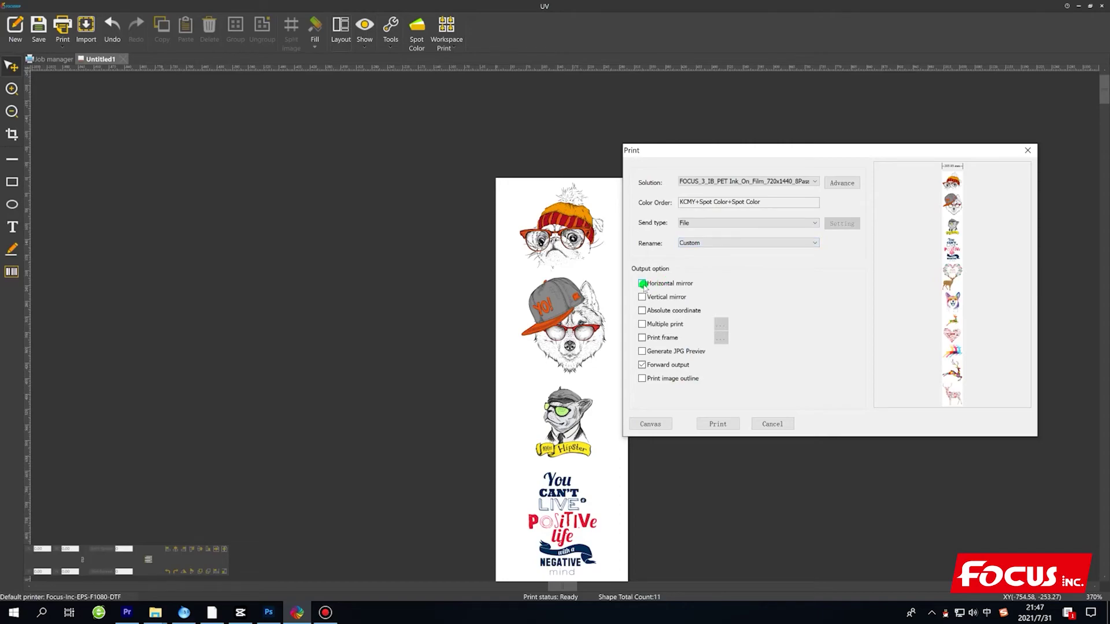
Step: Enable Horizontal mirror for the print output and keep Forward output enabled
click(642, 284)
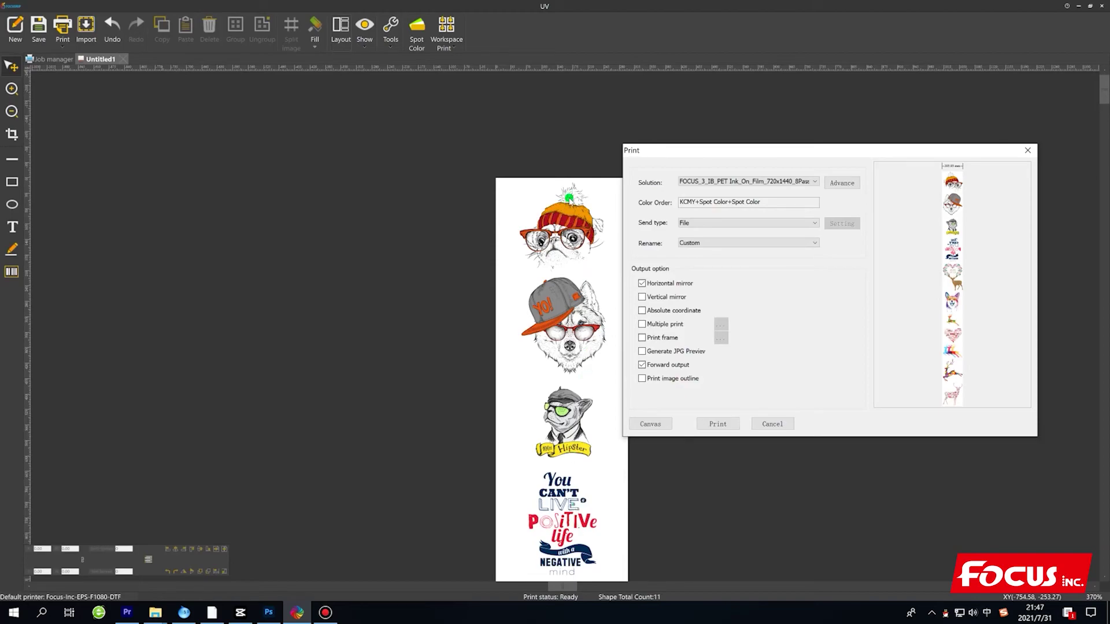
click(641, 365)
click(641, 365)
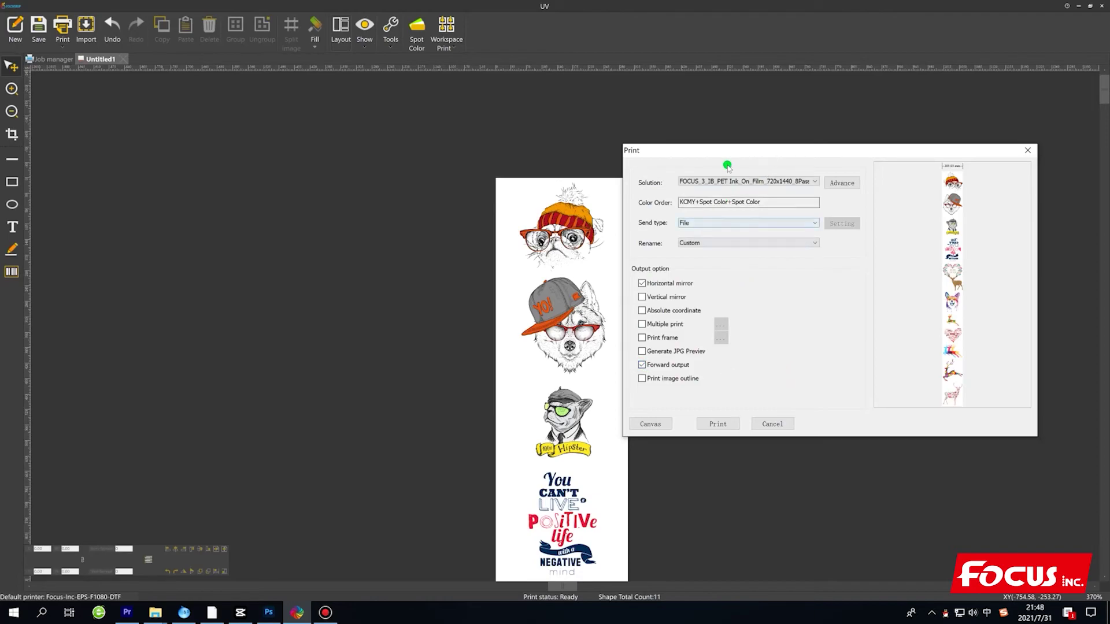
click(693, 242)
Step: Review the print solution's advanced settings, keeping Use ICC enabled
click(850, 183)
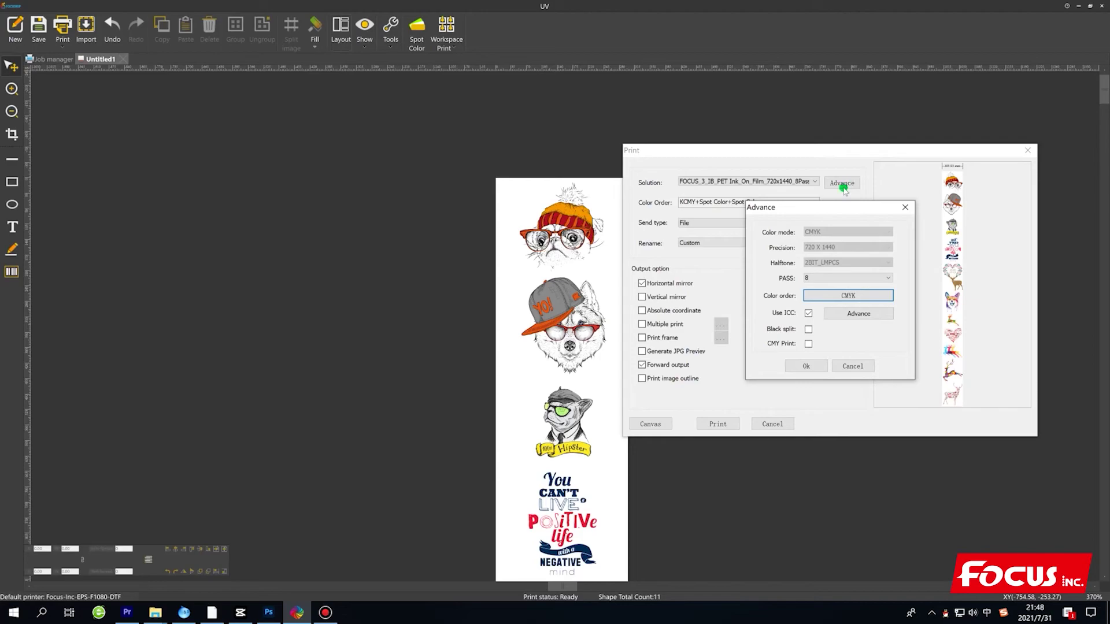
click(809, 314)
click(809, 315)
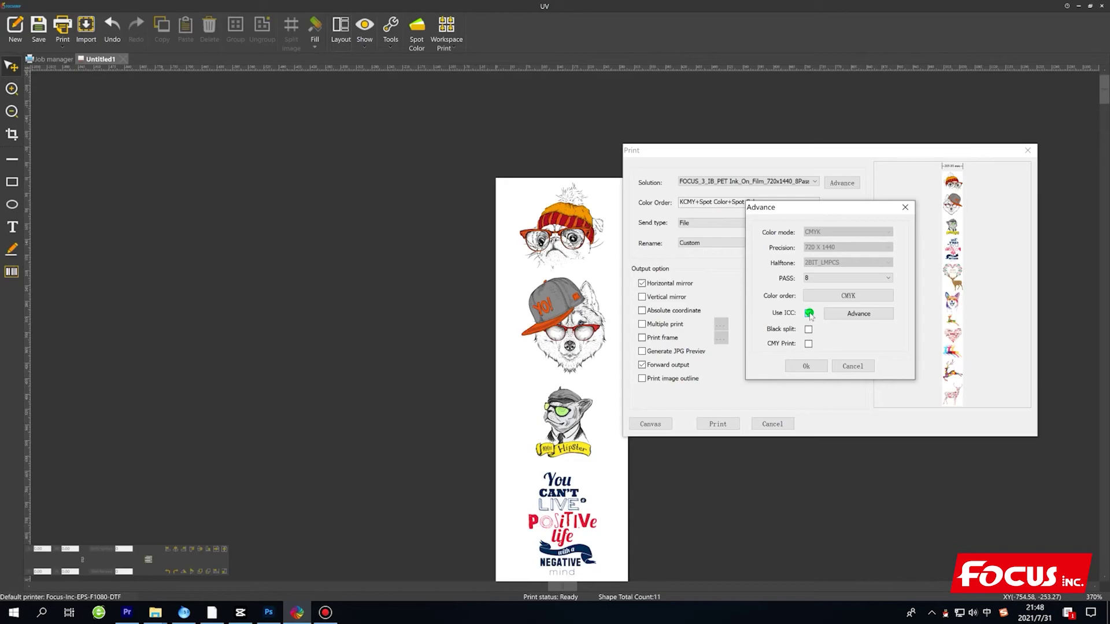
click(806, 367)
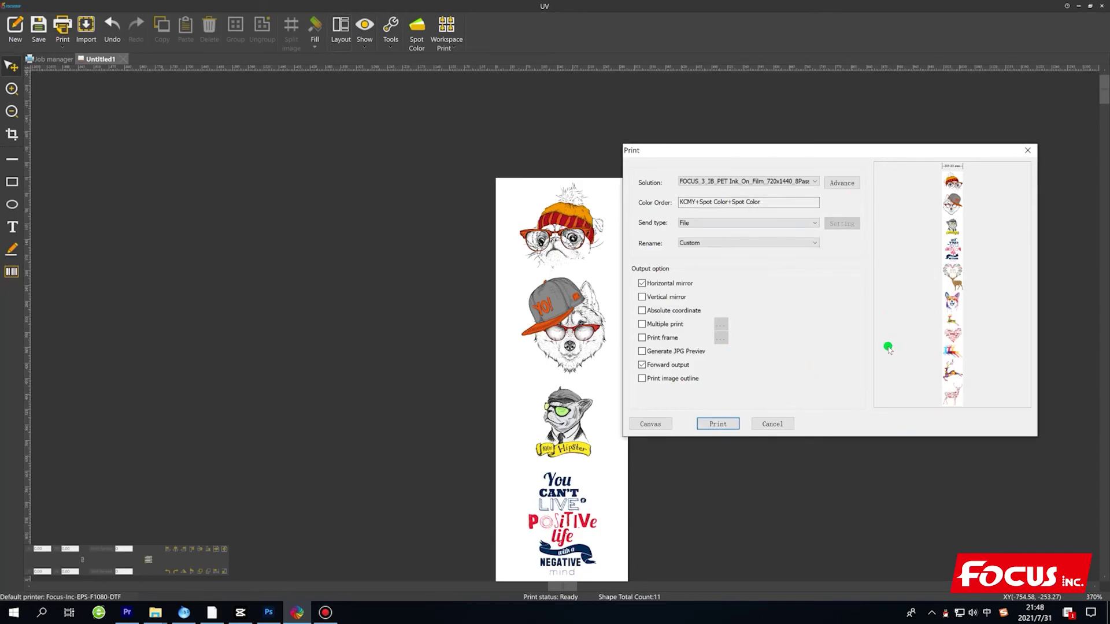
Step: Start printing the layout to a file and choose the desktop as the save location
click(719, 425)
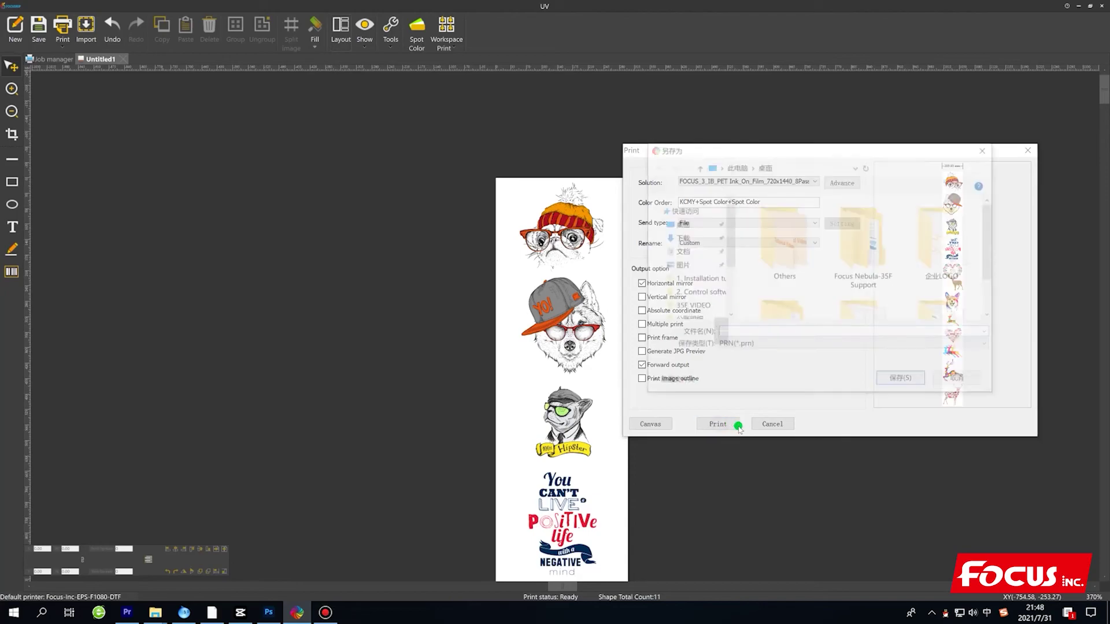
scroll(830, 280, down, 1)
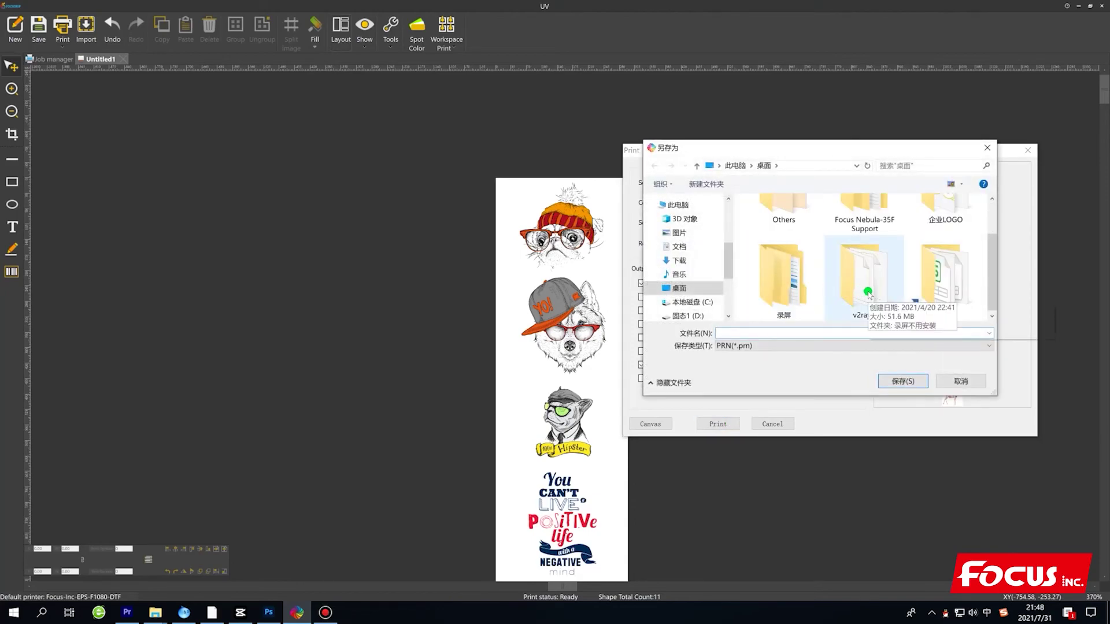
scroll(841, 291, up, 1)
double_click(870, 269)
double_click(789, 254)
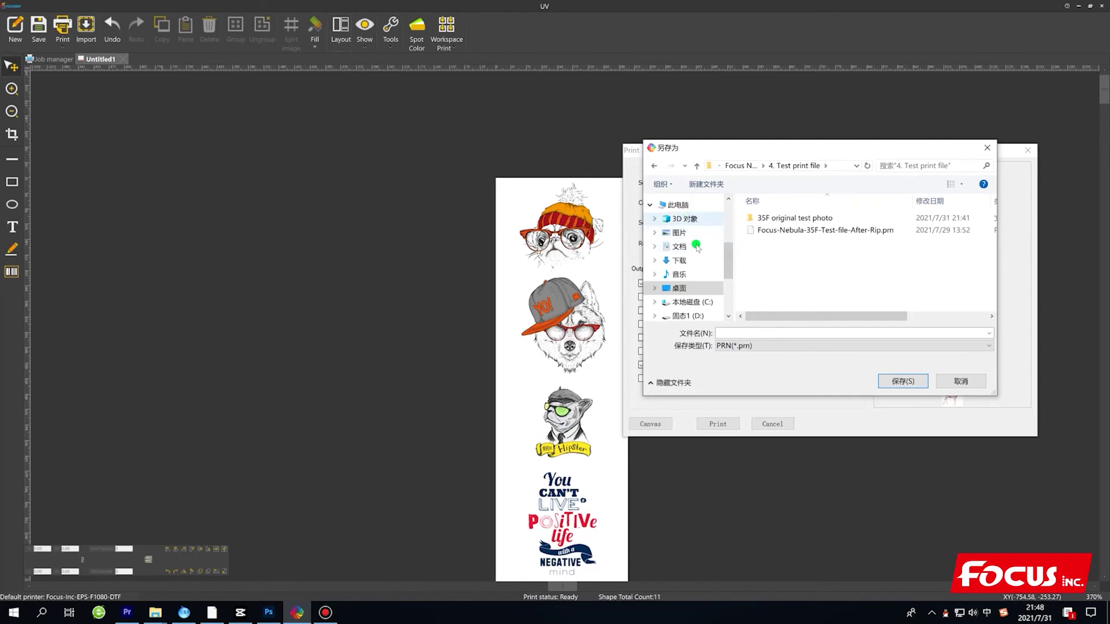
scroll(691, 231, up, 3)
scroll(688, 226, up, 1)
click(685, 224)
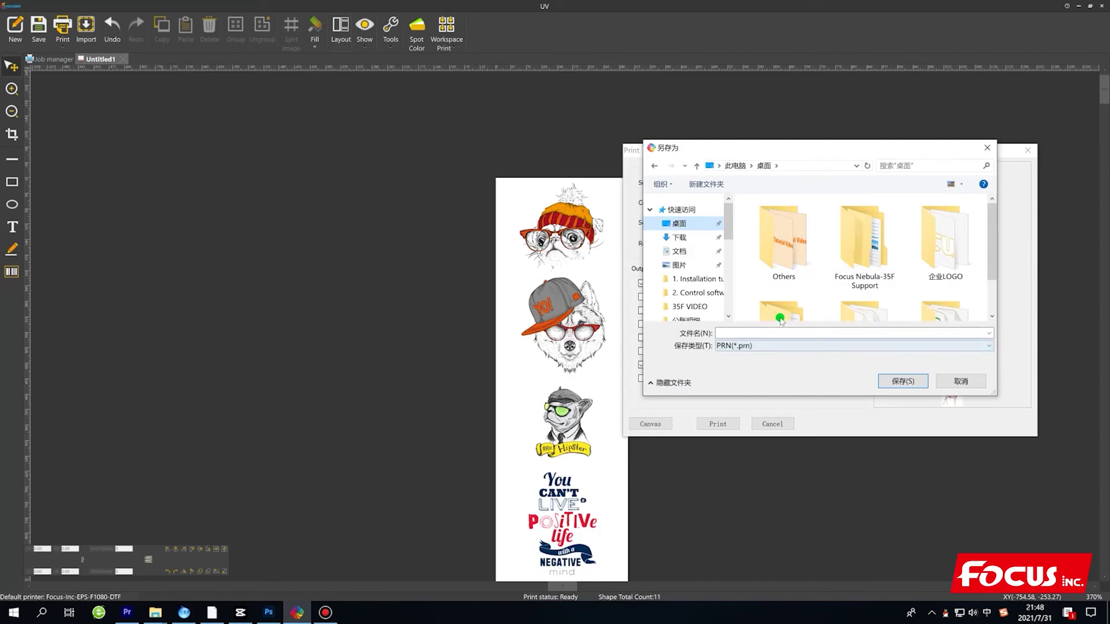
Step: Name the PRN output file FOCUS_NEBULA_35F_TEST_PRINT_FILE and save it to start ripping
click(736, 332)
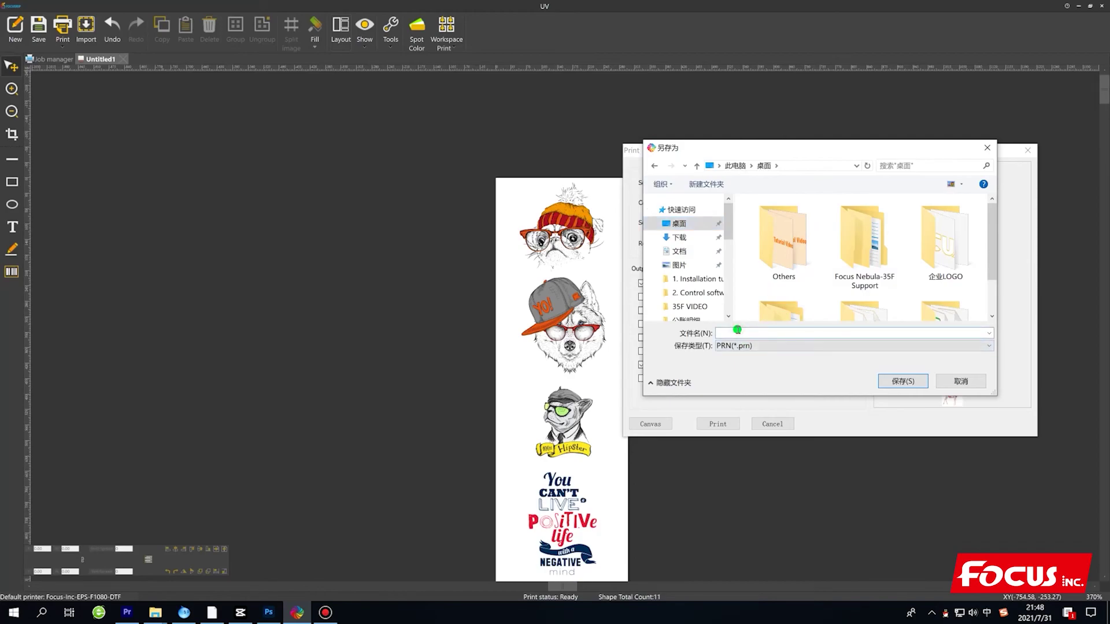
text(FOCUS)
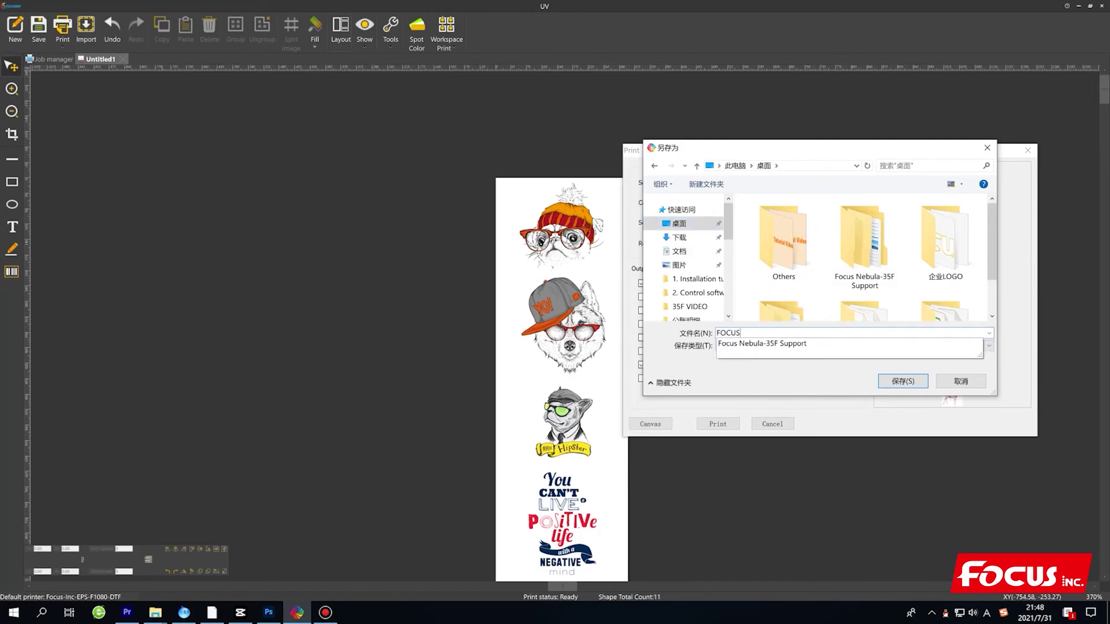
text(_NEBULA)
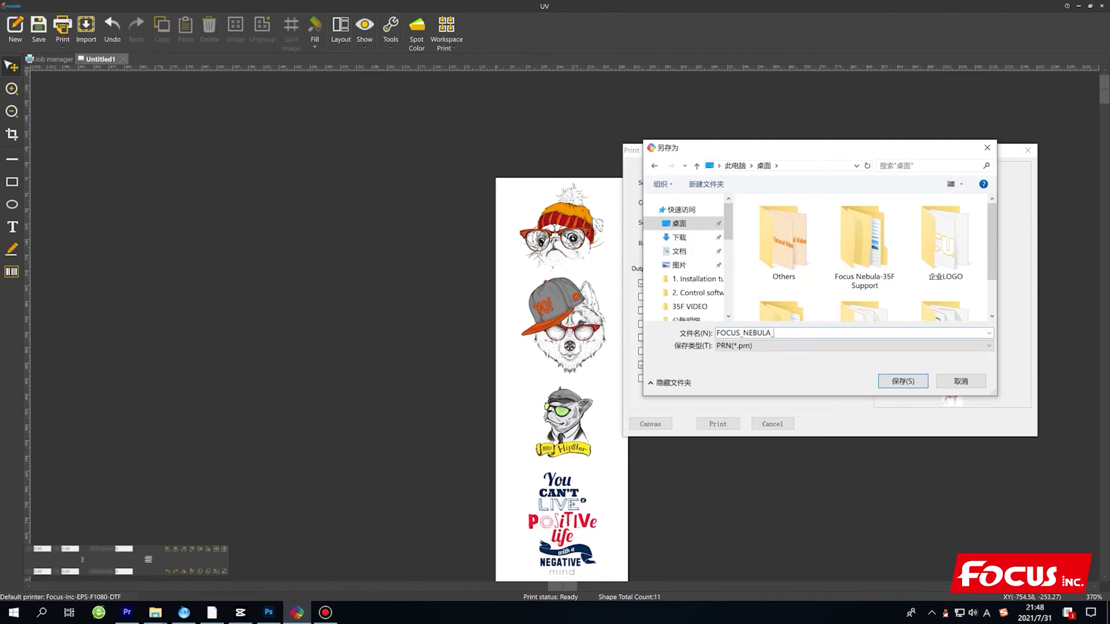
text(_35F_TE)
text(PRINT_FILE)
click(908, 381)
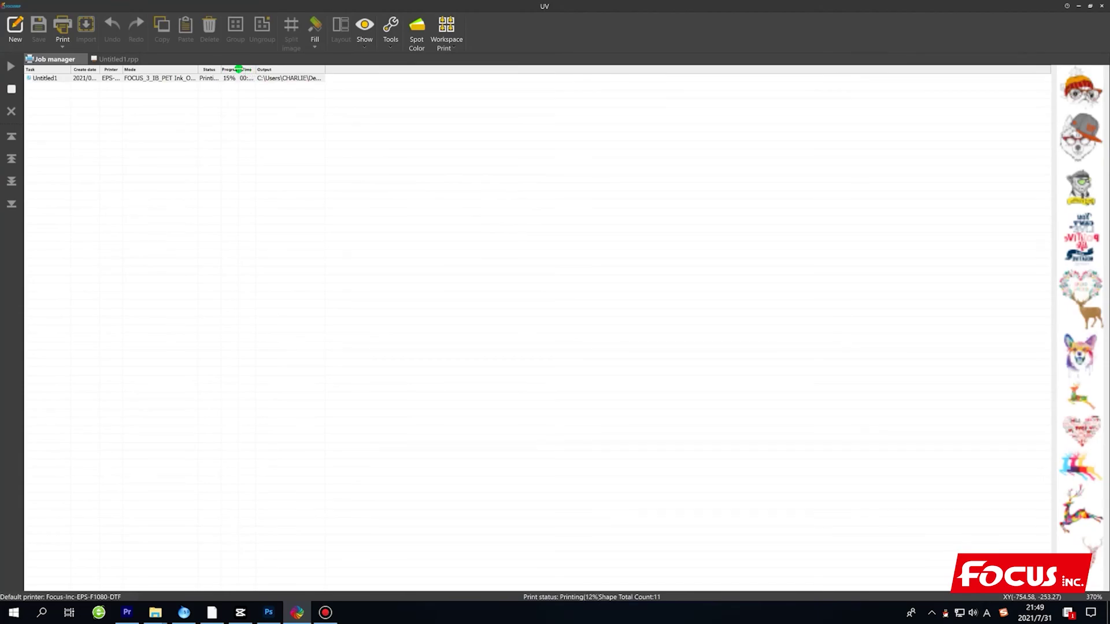
Step: Widen the job list's Progress, Mode and Output columns to show their full contents, and select the Untitled1 job
drag(238, 69, 343, 70)
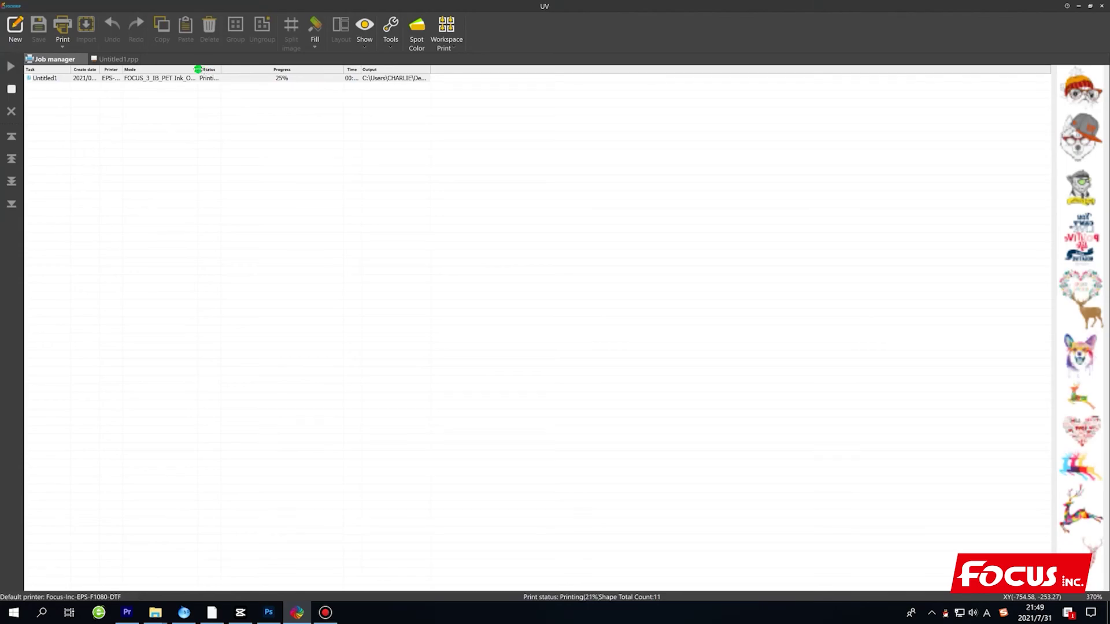
drag(198, 69, 349, 75)
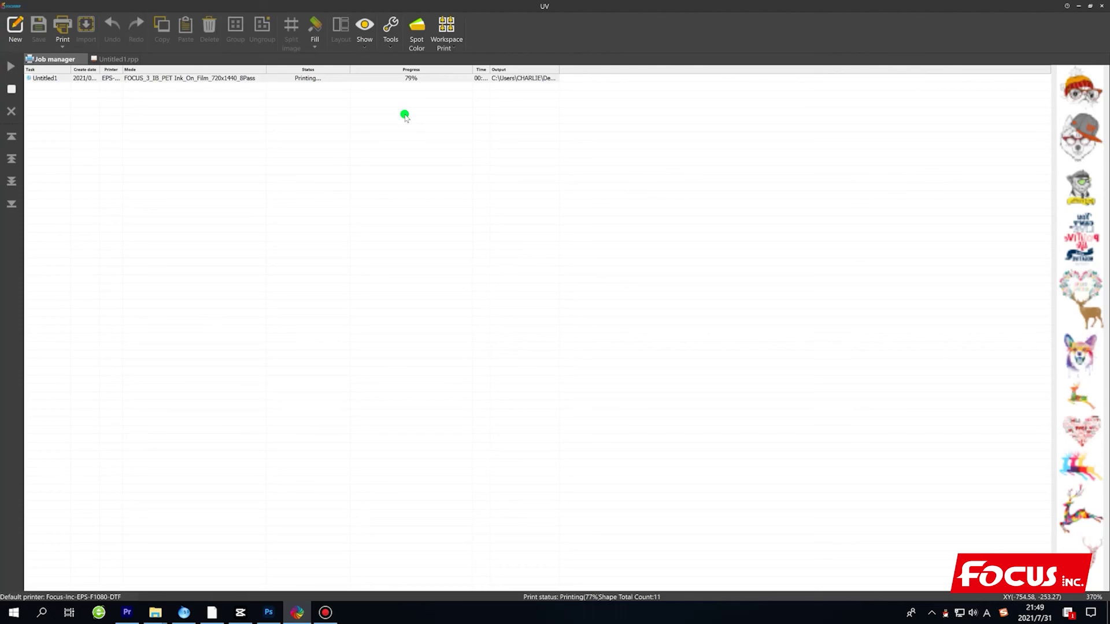
drag(489, 69, 740, 82)
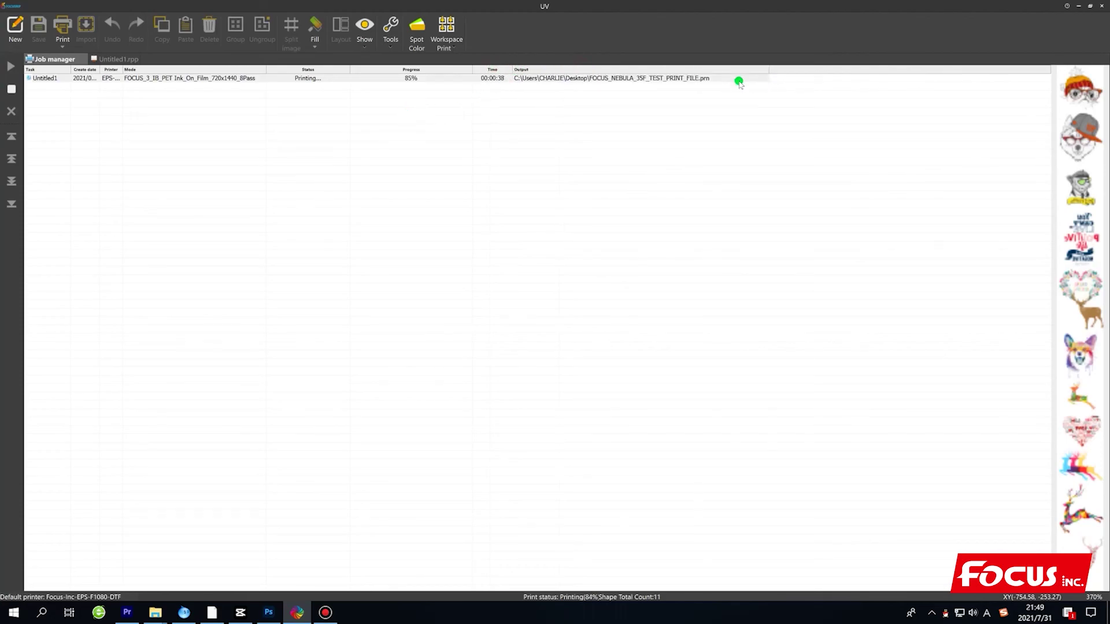
click(712, 79)
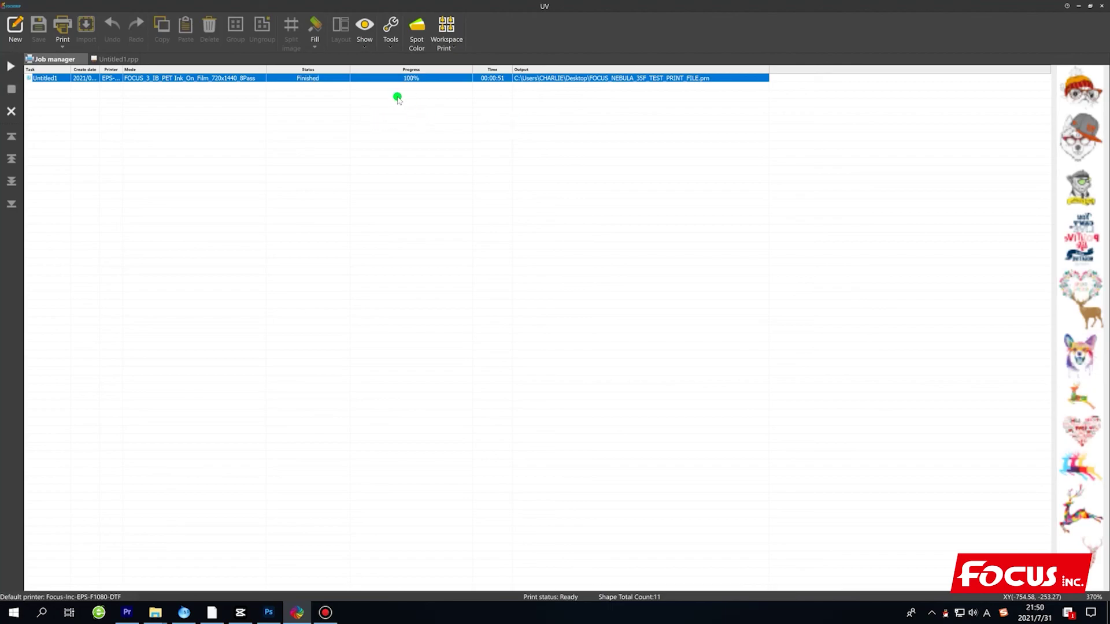
Step: Look over the Untitled1 layout and return to its job in the Job manager
click(118, 58)
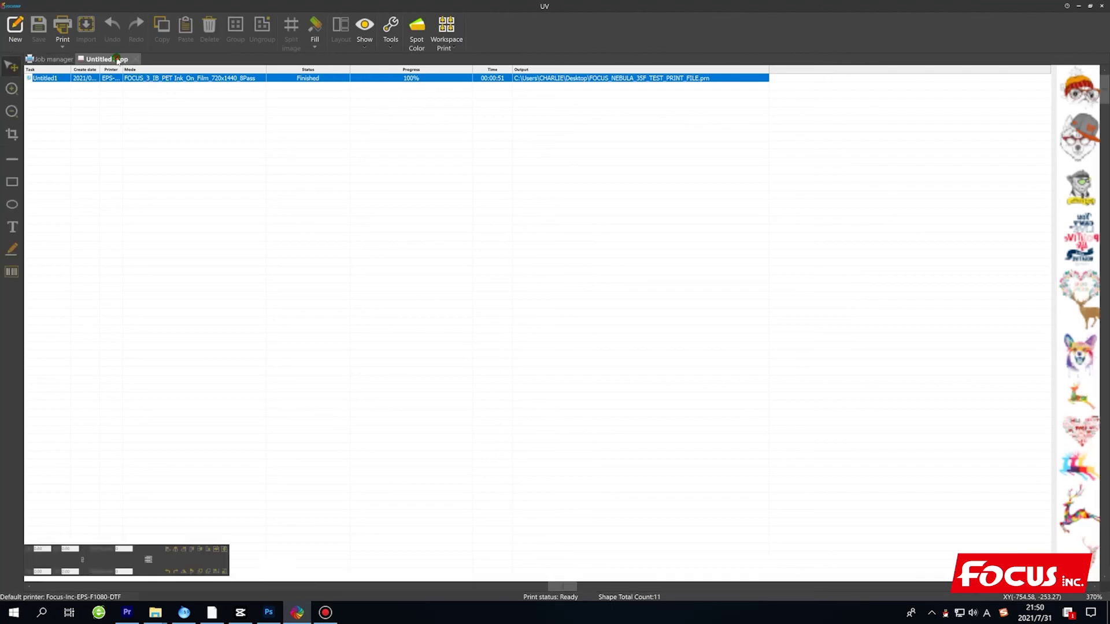
scroll(589, 456, down, 5)
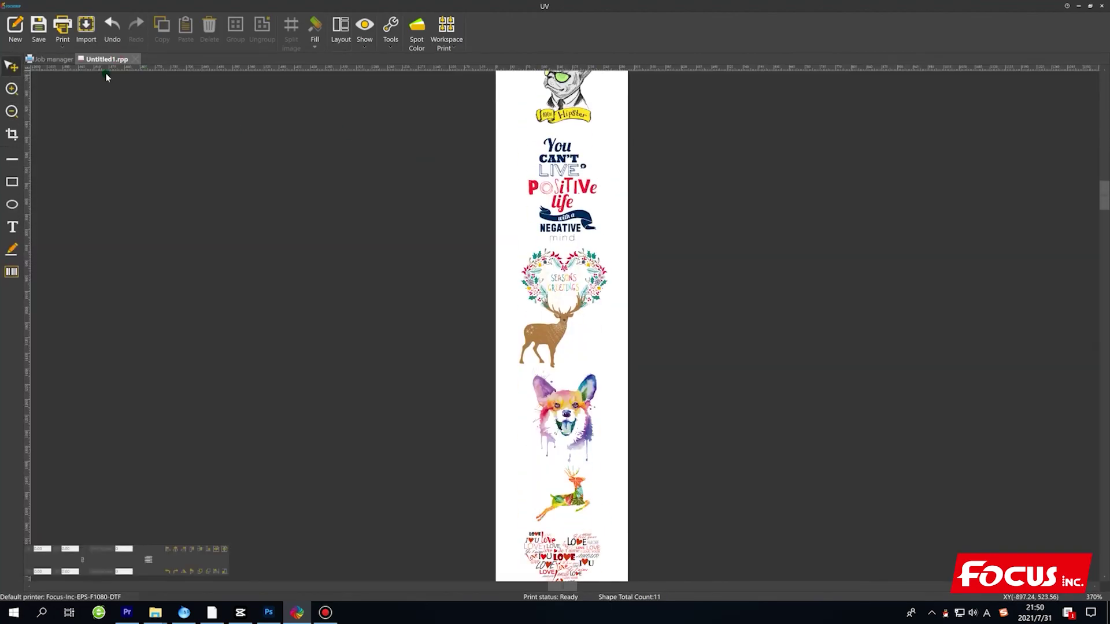
click(50, 59)
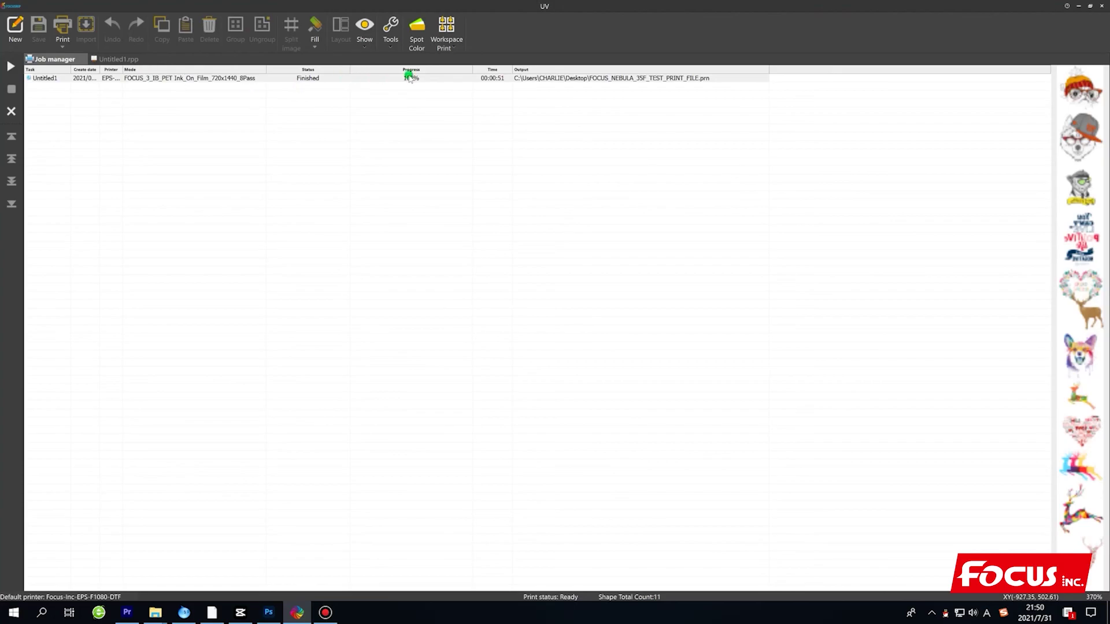
click(445, 78)
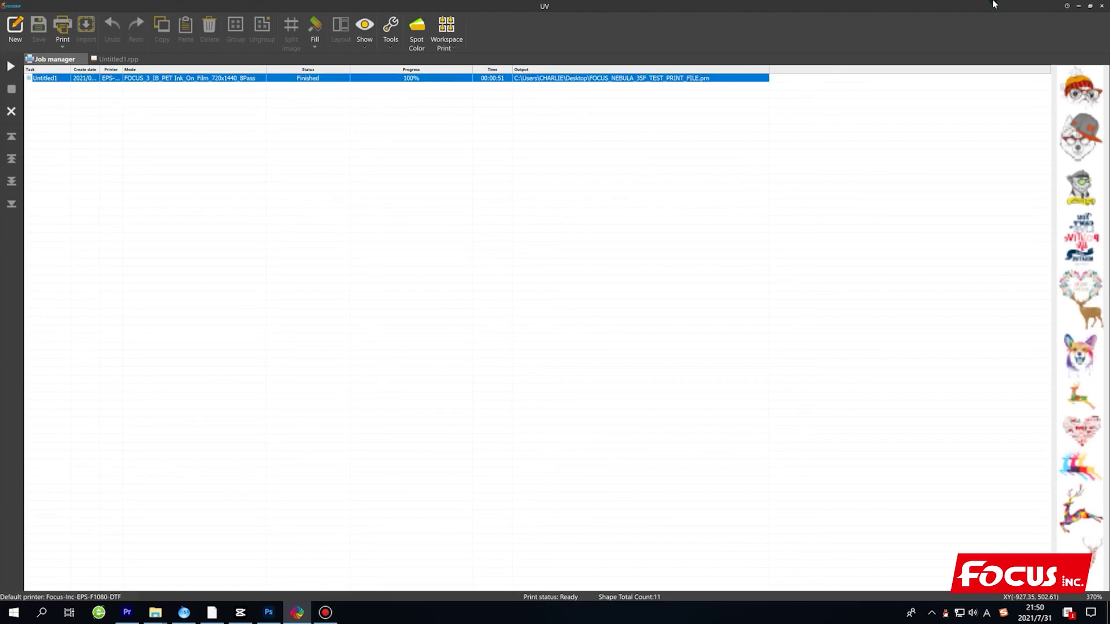
Step: Switch to the desktop, move the FOCUS_NEBULA_35F_TEST_PRINT_FILE file to the open middle area and check its properties
click(1090, 8)
drag(109, 370, 673, 263)
right_click(674, 263)
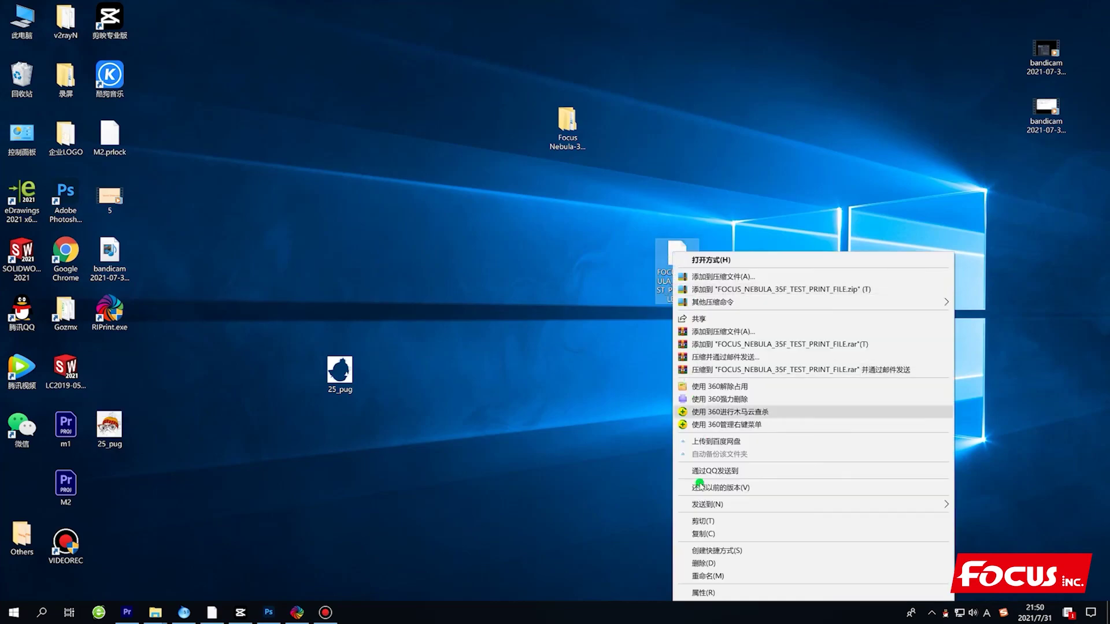
click(699, 590)
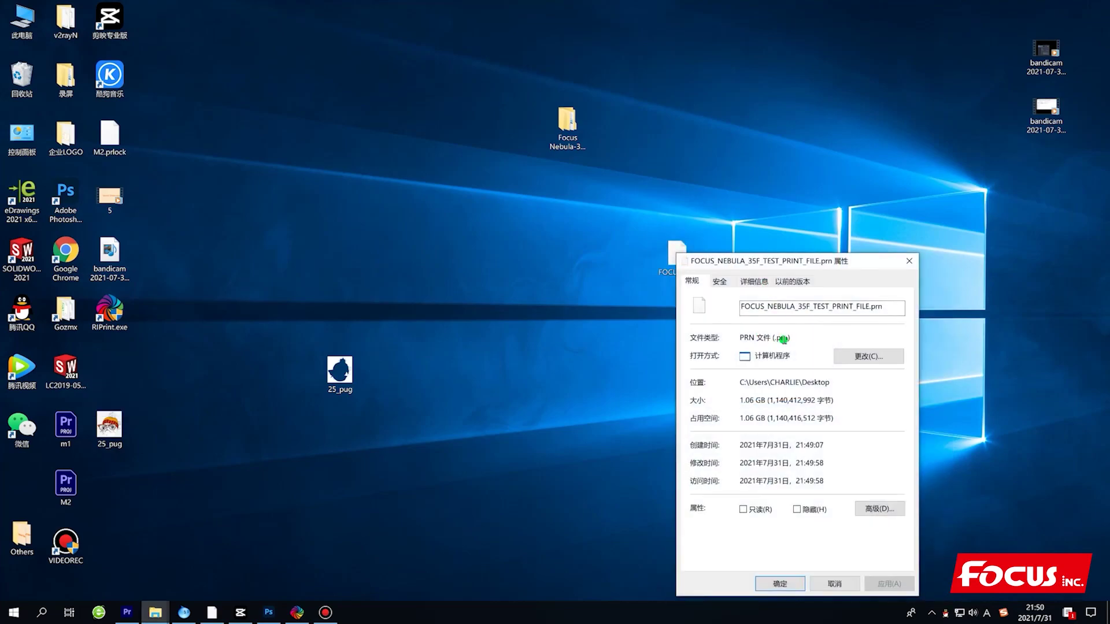
click(912, 260)
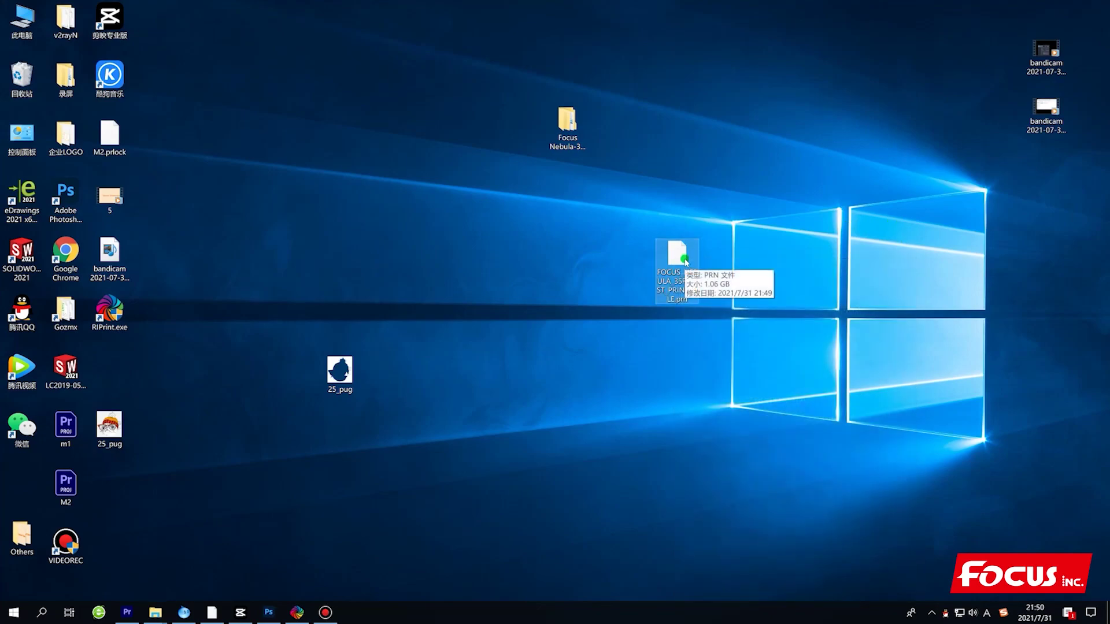